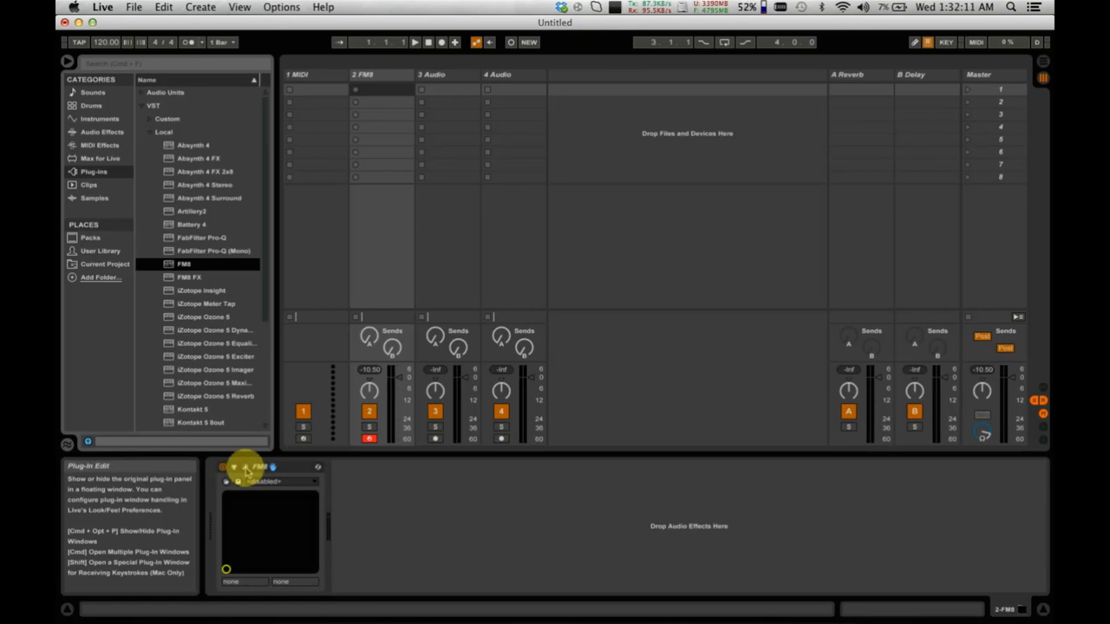
- Open the FM8 editor on its expert Spectrum page and move the window toward the middle of the screen
click(246, 467)
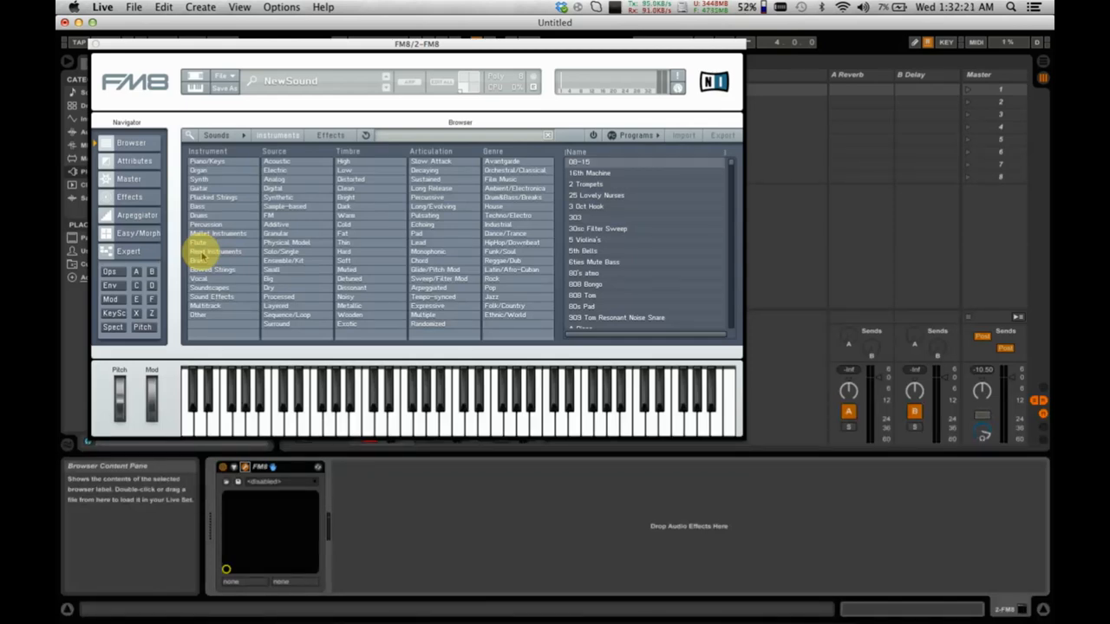
click(114, 327)
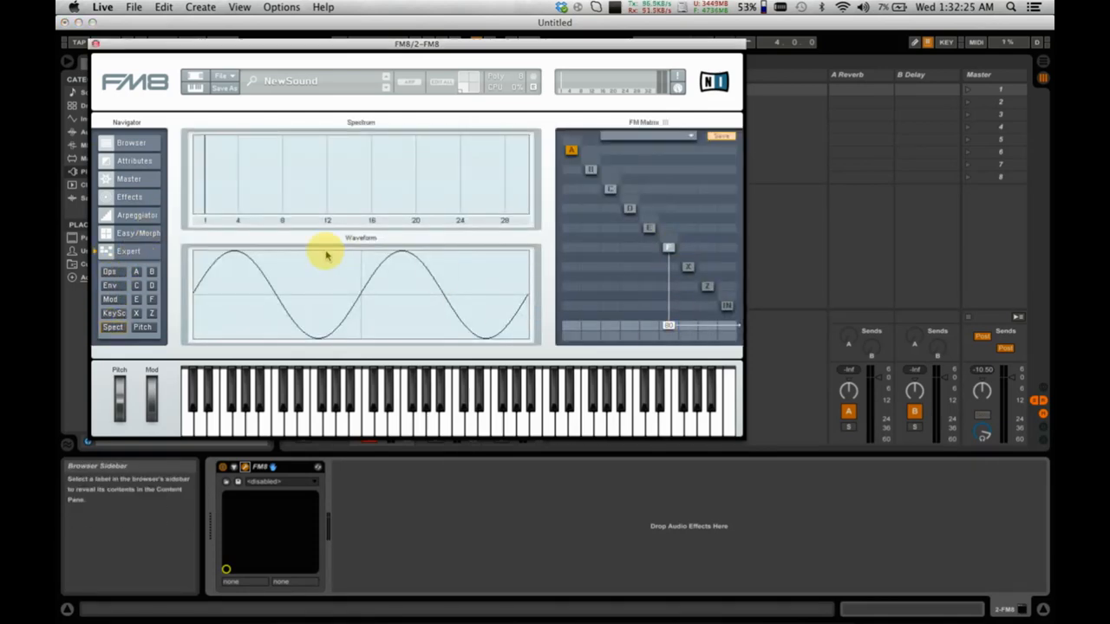
drag(590, 43, 726, 94)
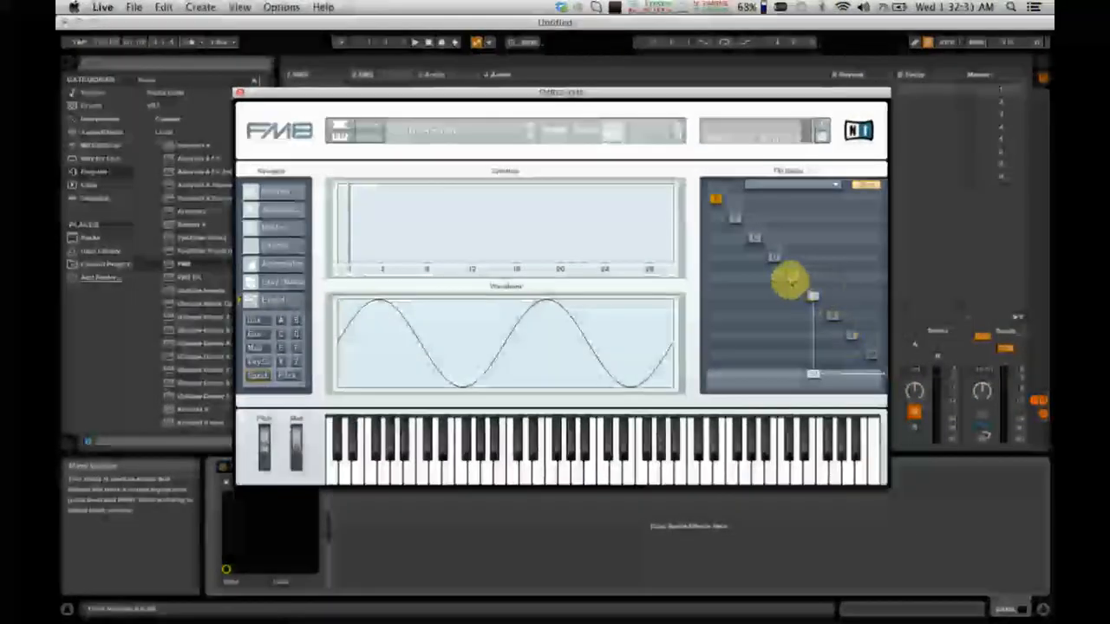
- Review the settings of operators F and E and the overview of all operators, returning to the Spectrum page
click(811, 297)
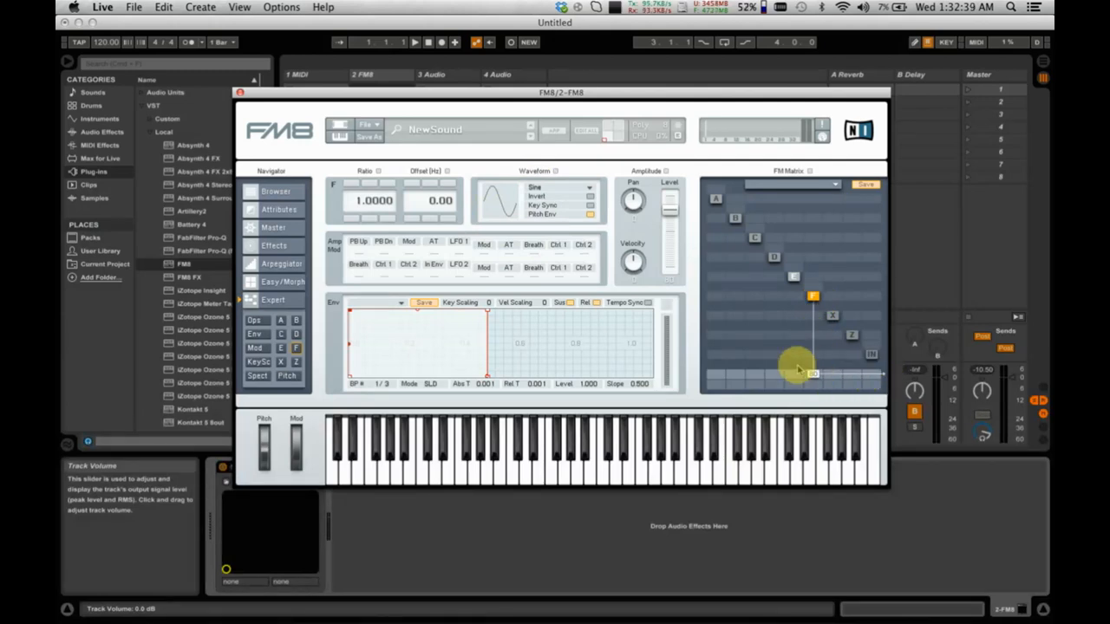
click(257, 375)
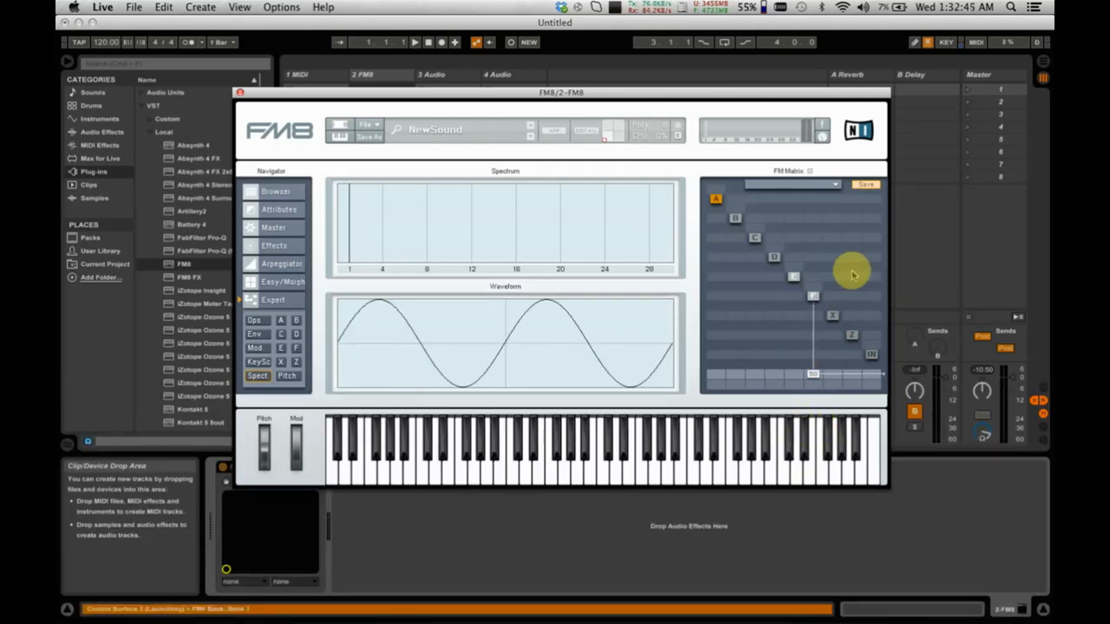
click(793, 277)
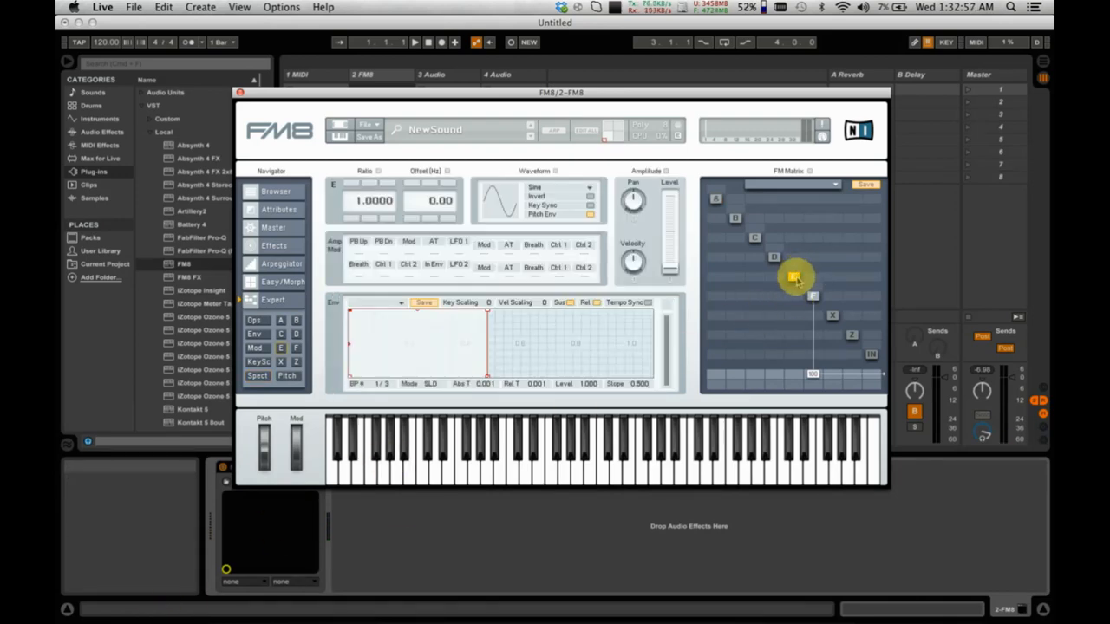
click(255, 320)
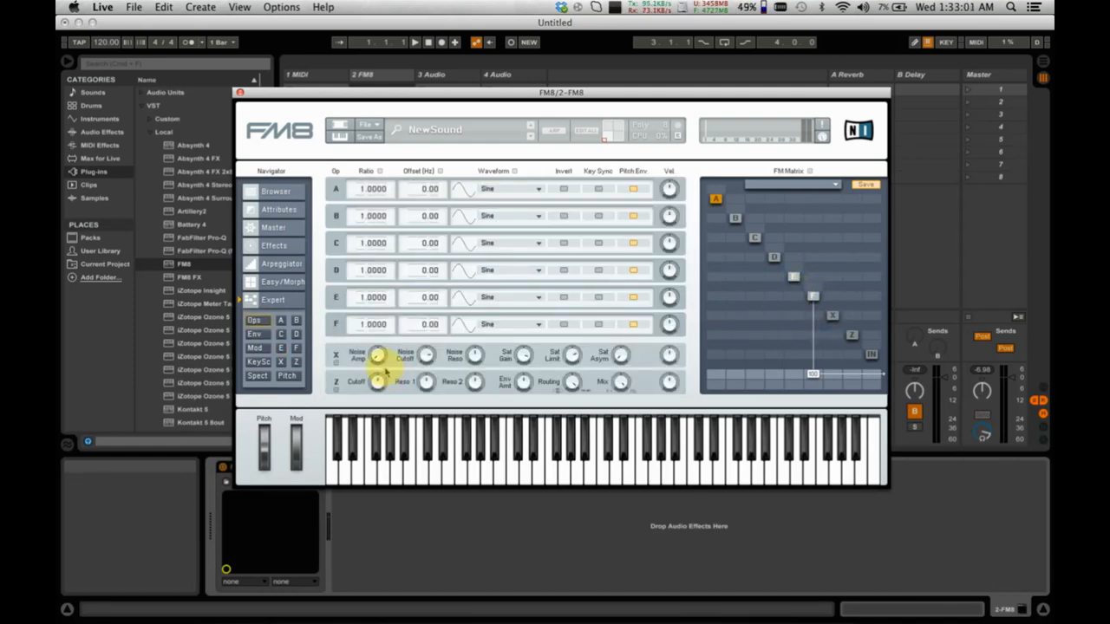
click(253, 375)
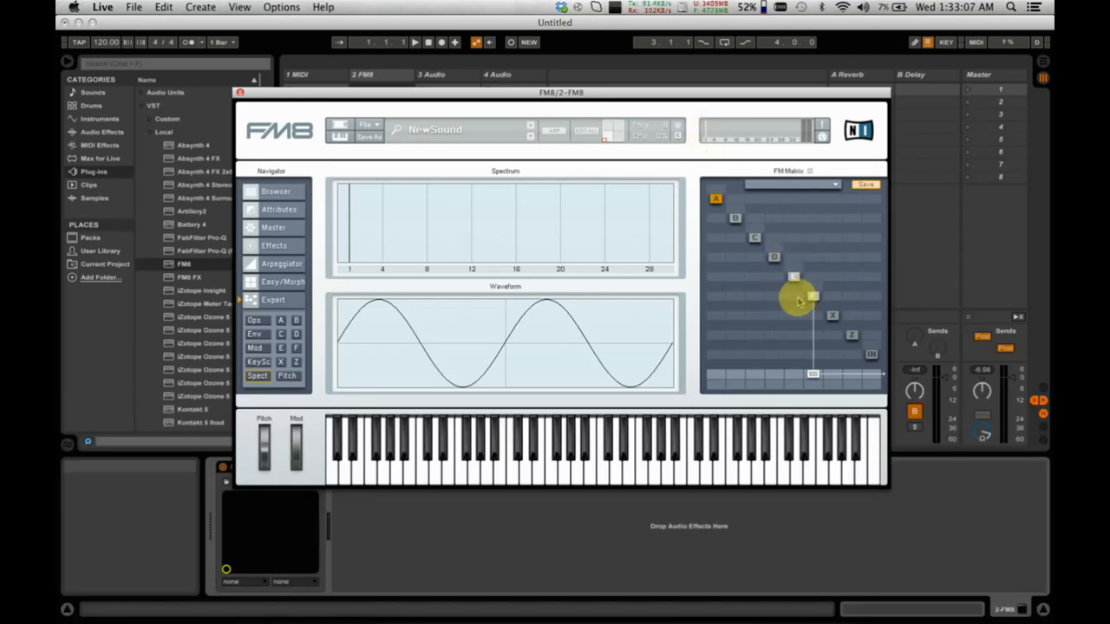
- Modulate operator F with operator E at 100 in the FM Matrix, and remove that modulation again
drag(795, 295, 603, 233)
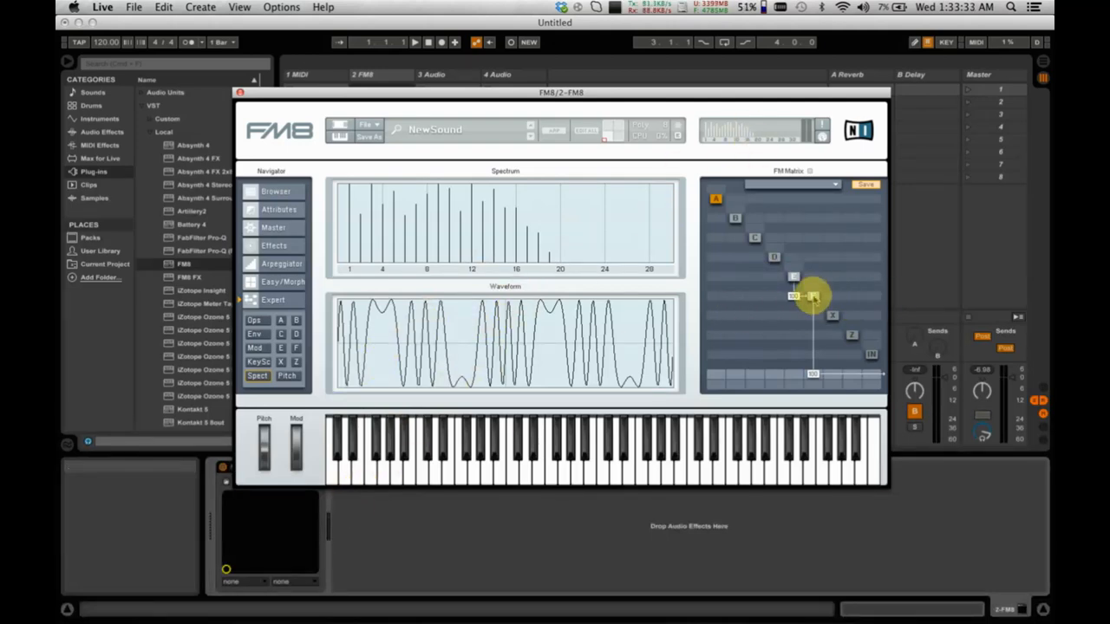
right_click(793, 298)
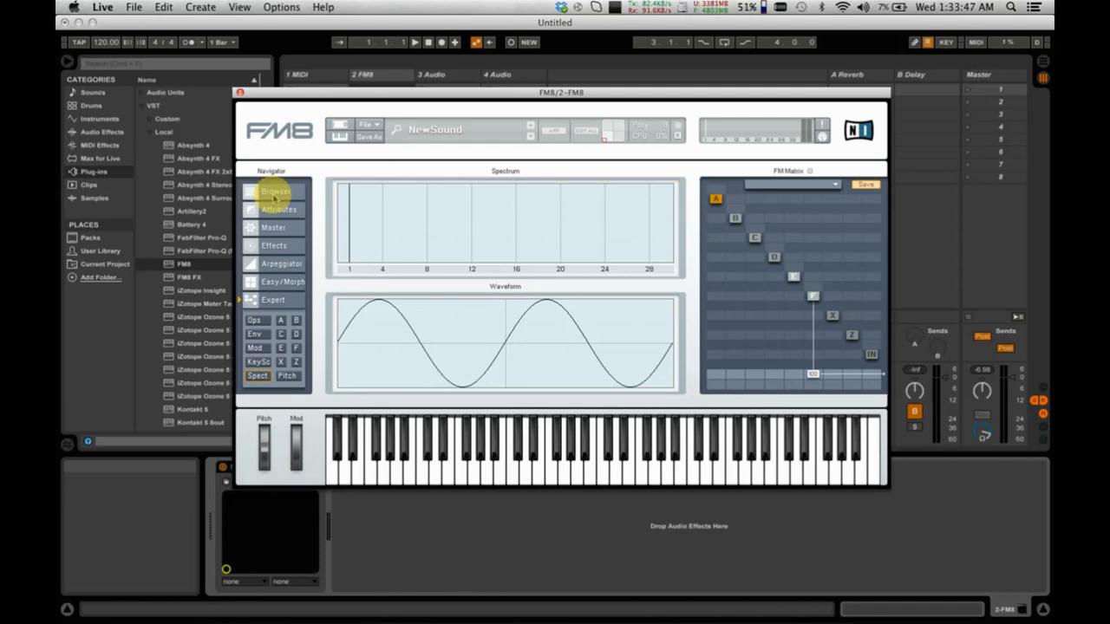
- Filter the preset browser to plucked string instruments and load the Electric Harp and Sitar presets in turn
click(274, 194)
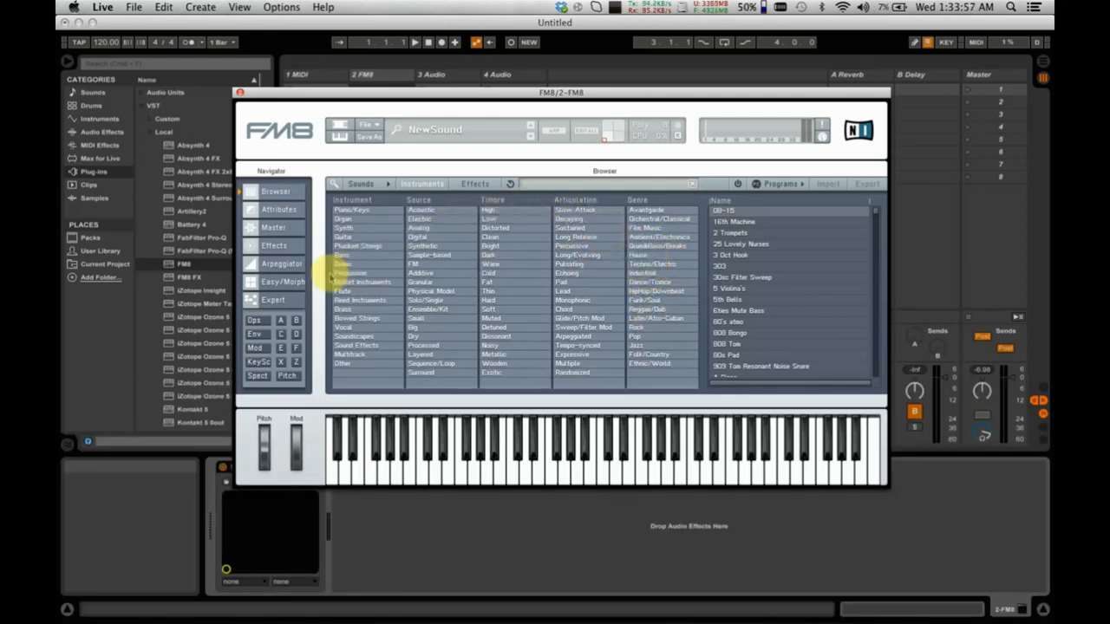
click(371, 246)
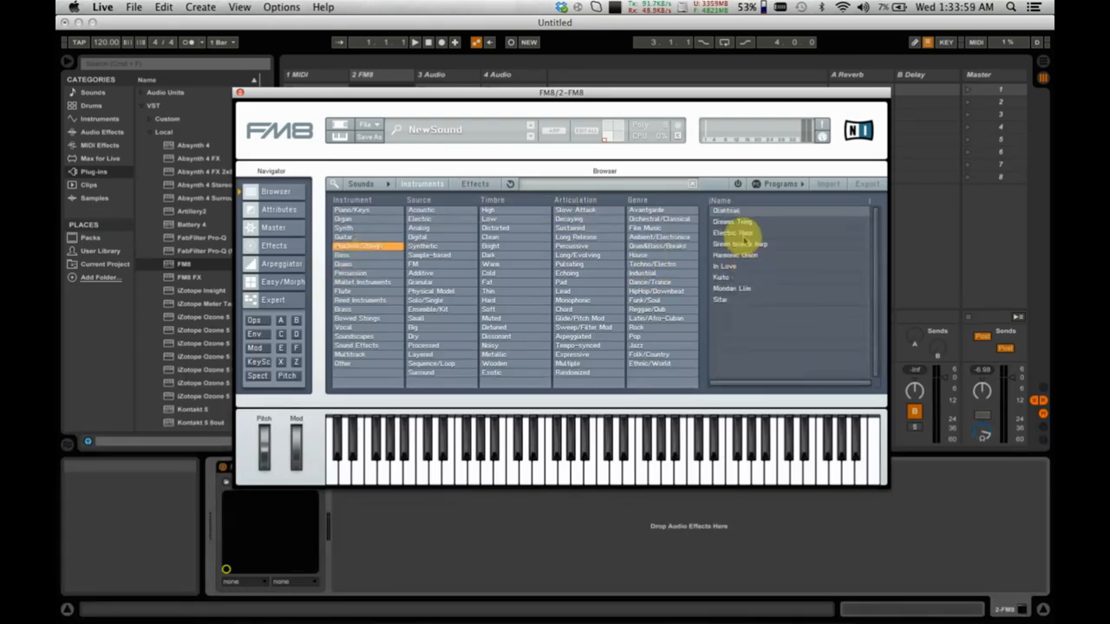
click(739, 234)
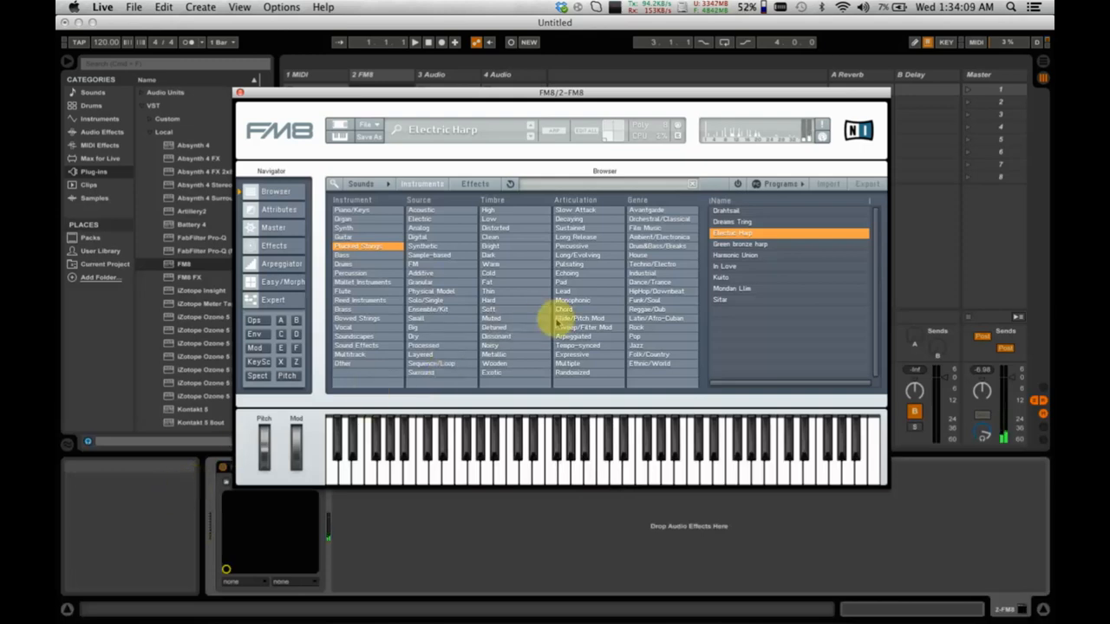
click(719, 300)
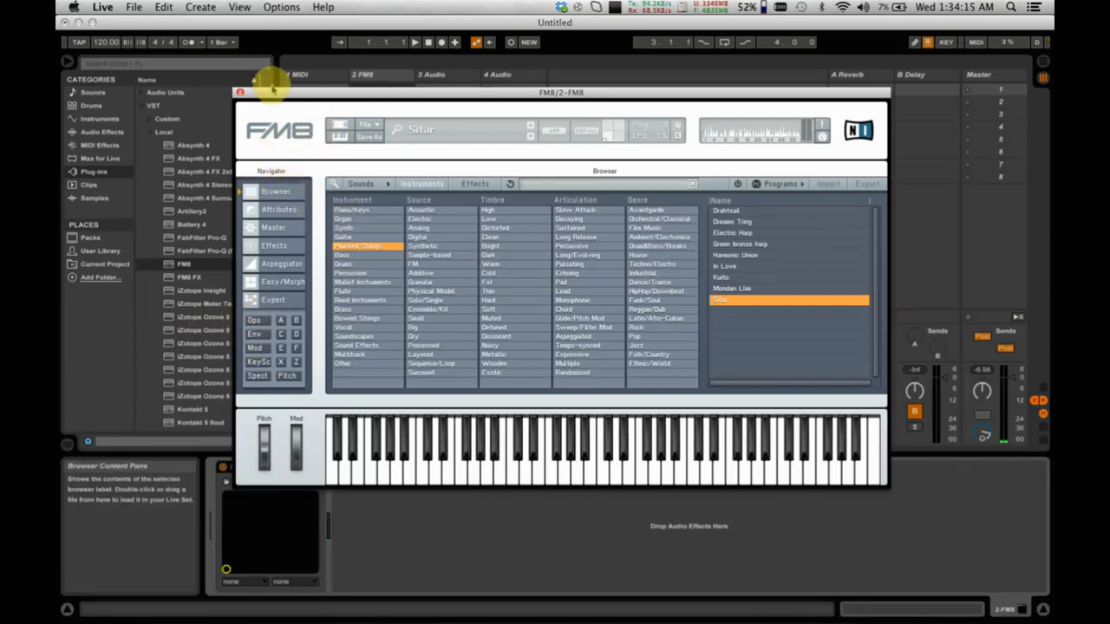
- Replace the FM8 instrument on track 2 with a fresh FM8 instance and open its editor
click(239, 92)
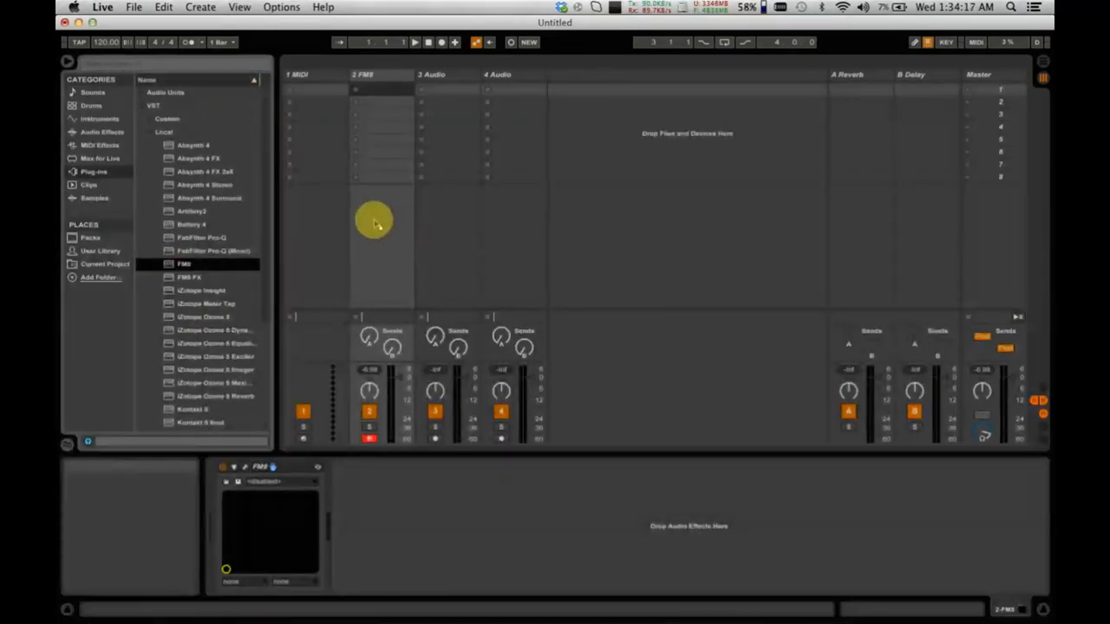
click(246, 468)
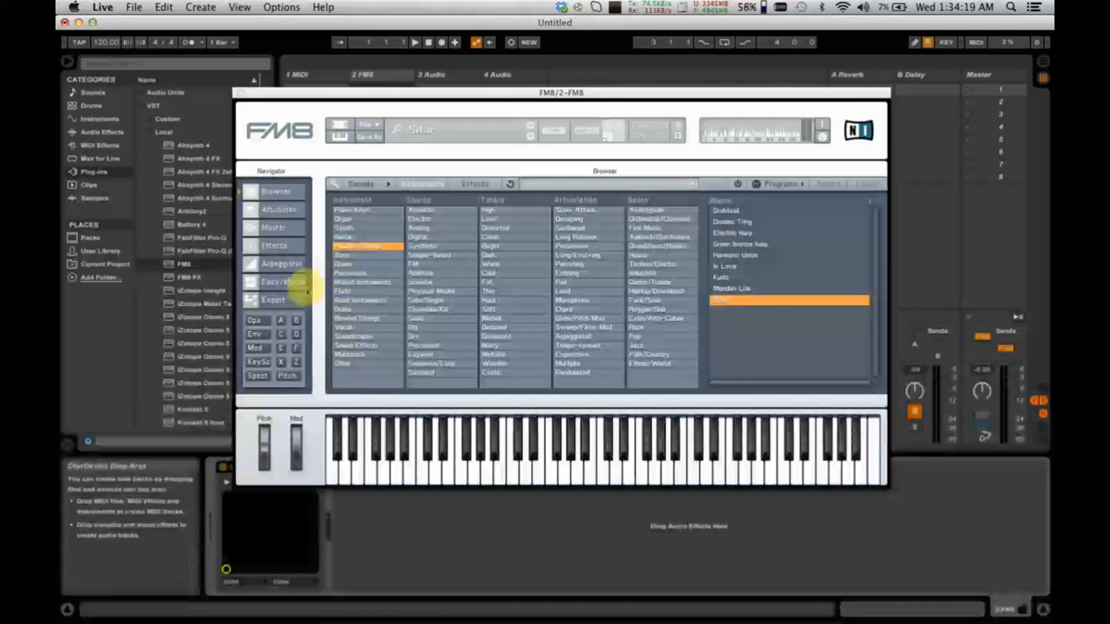
click(242, 95)
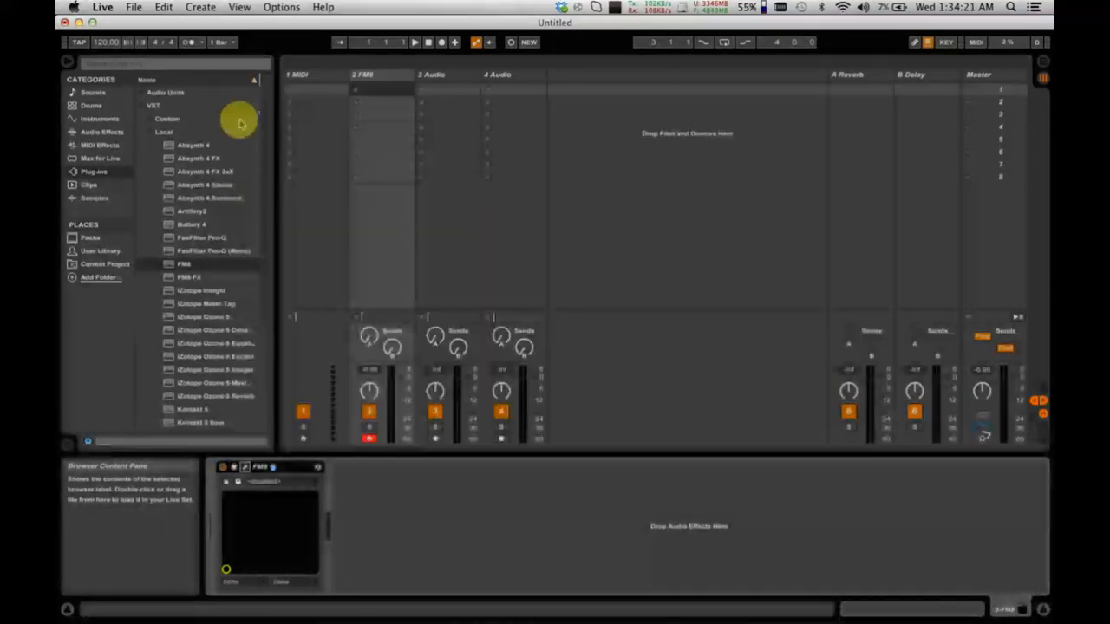
key(Delete)
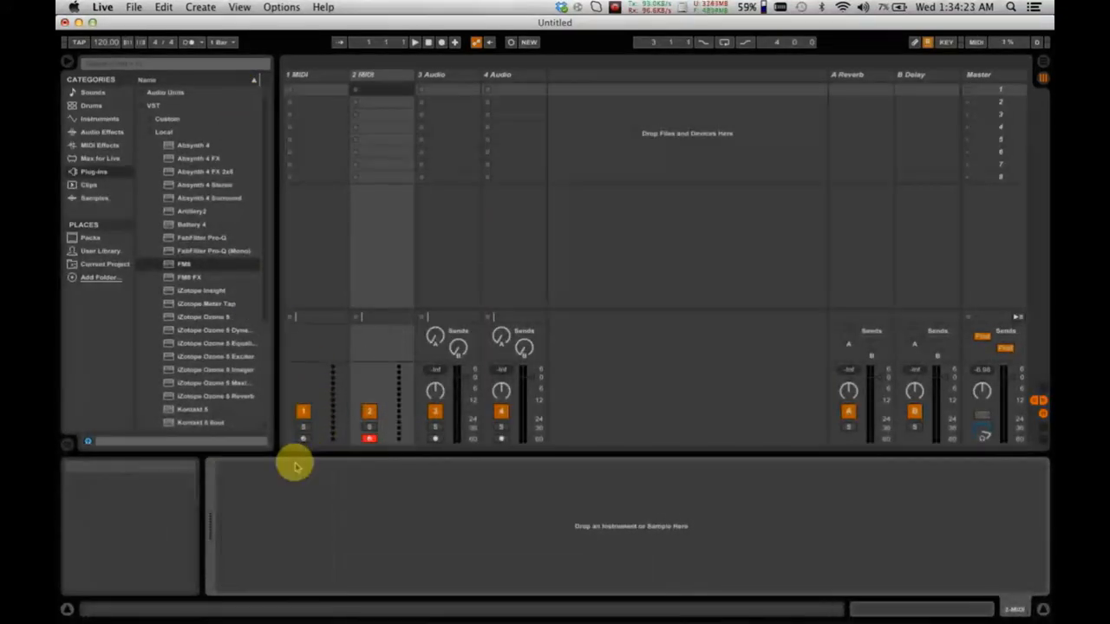
double_click(193, 264)
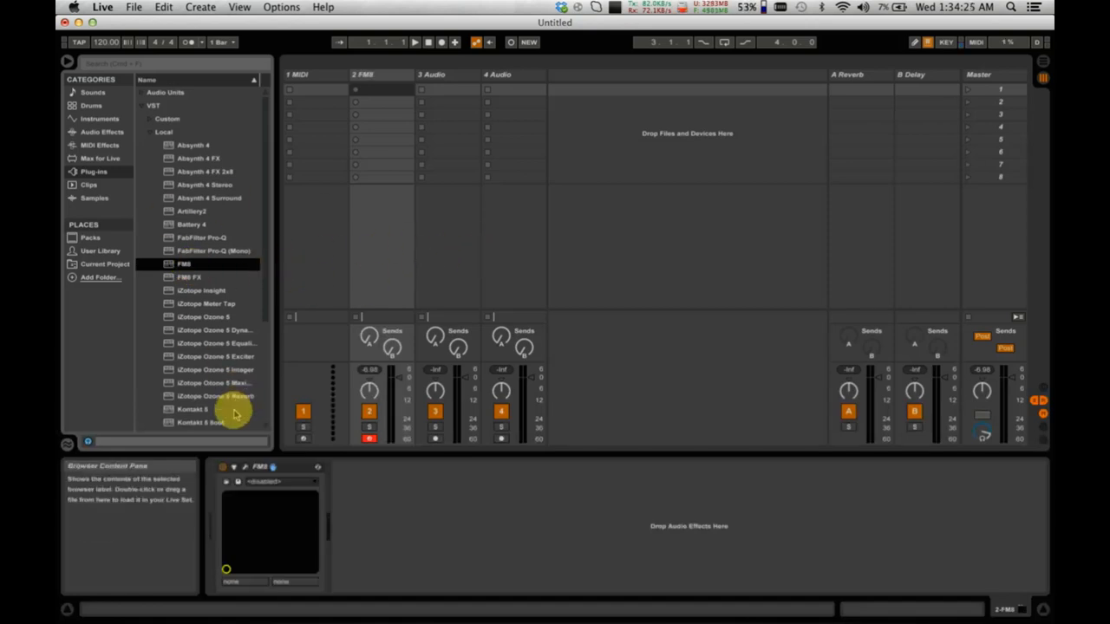
click(243, 467)
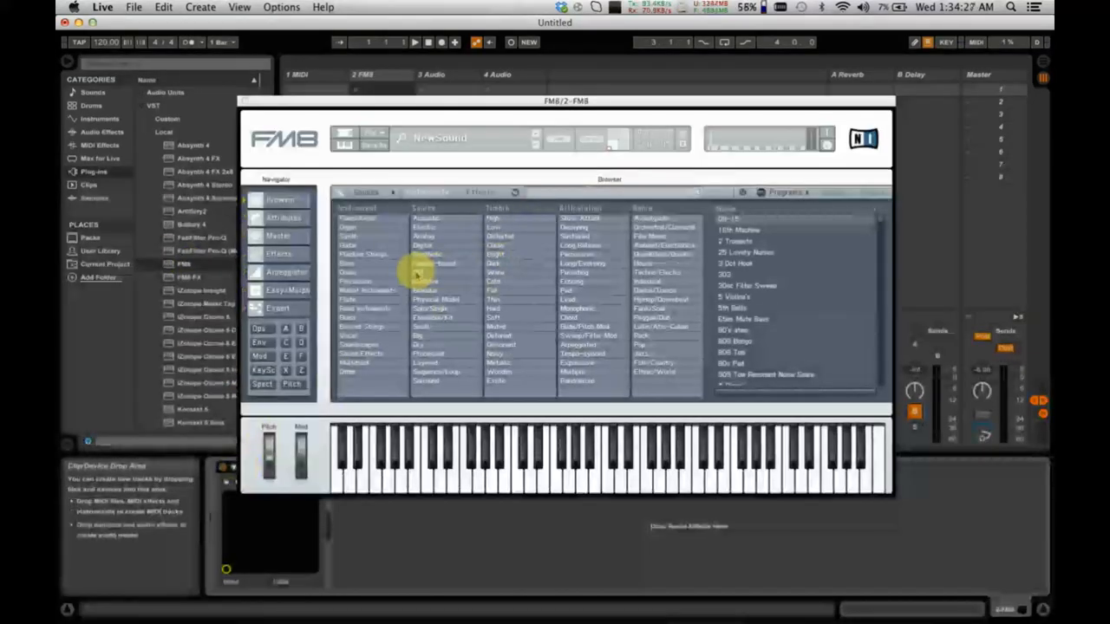
- Try out the Timbre section's Harmonic control on the Easy/Morph page while playing test notes
click(282, 253)
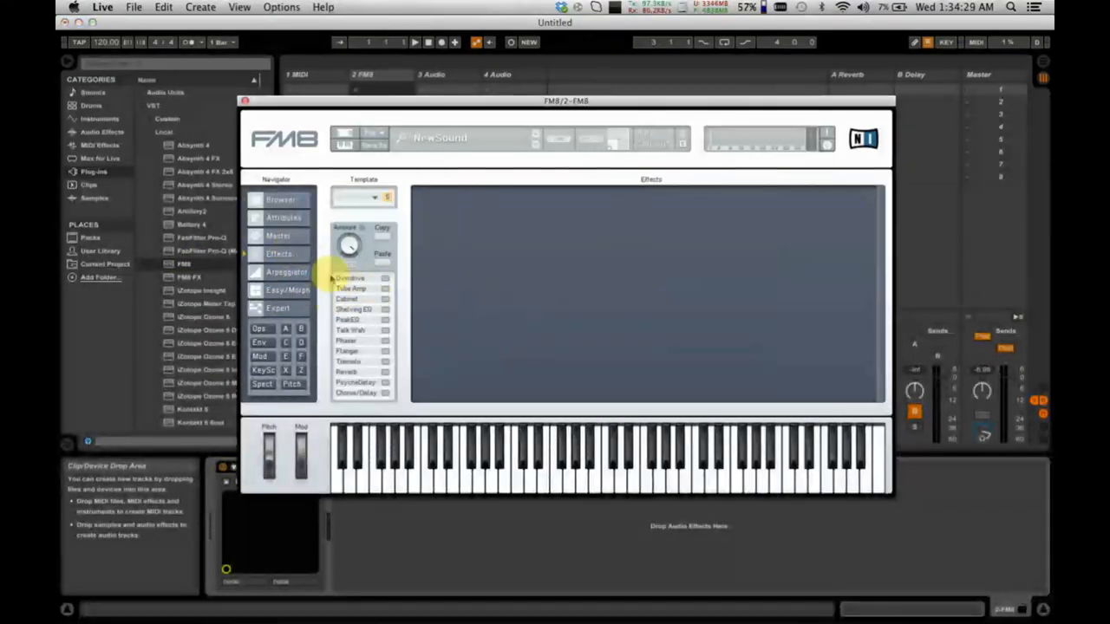
click(286, 291)
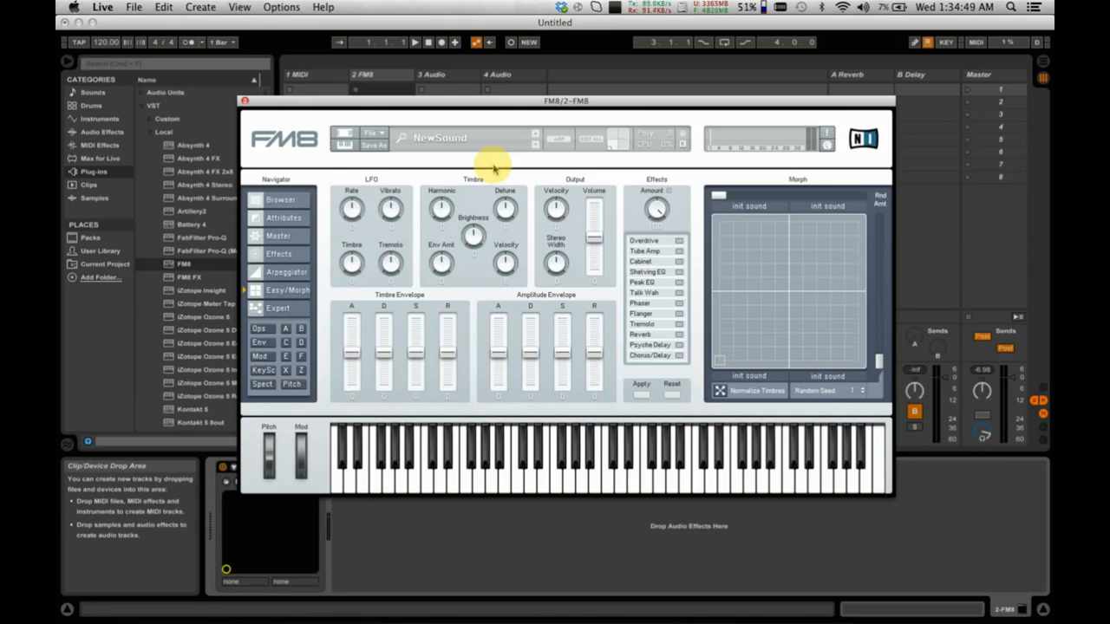
key(d)
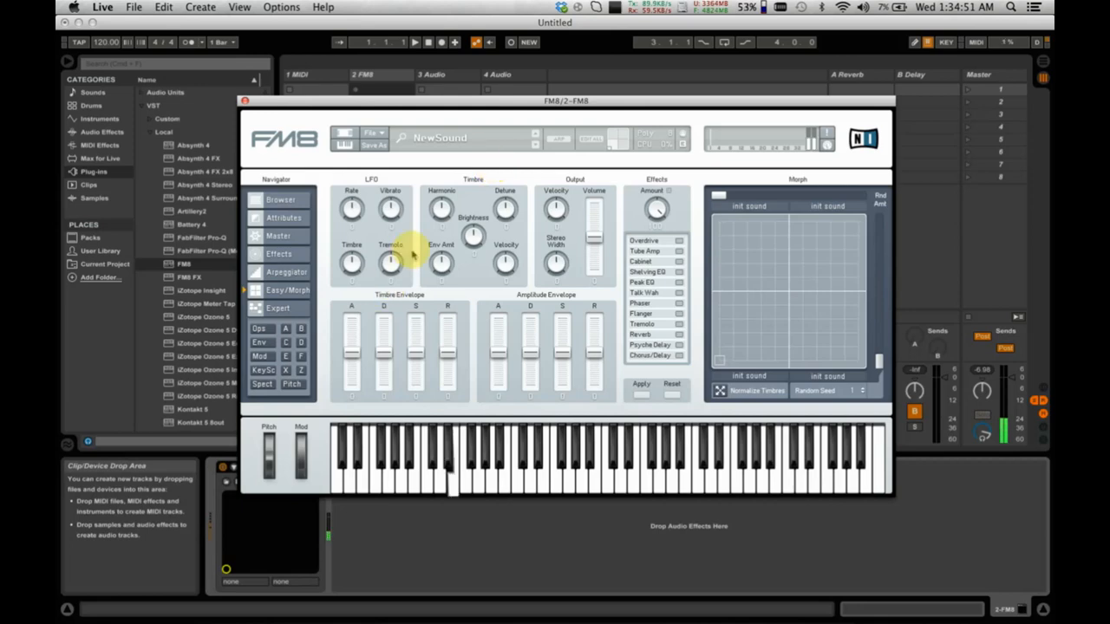
click(446, 214)
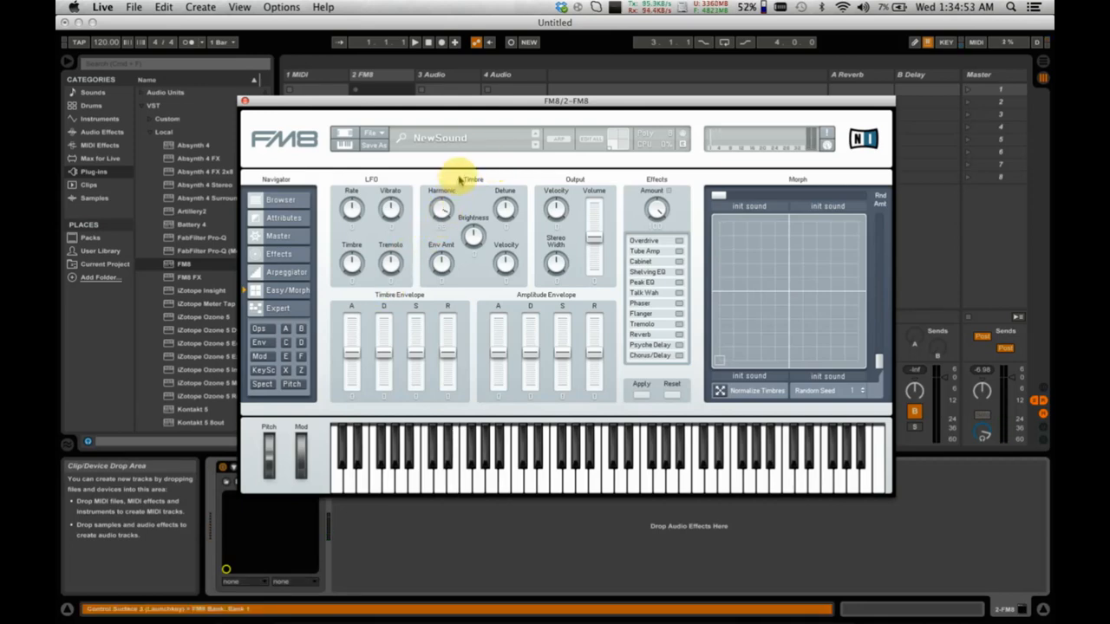
drag(449, 201, 452, 217)
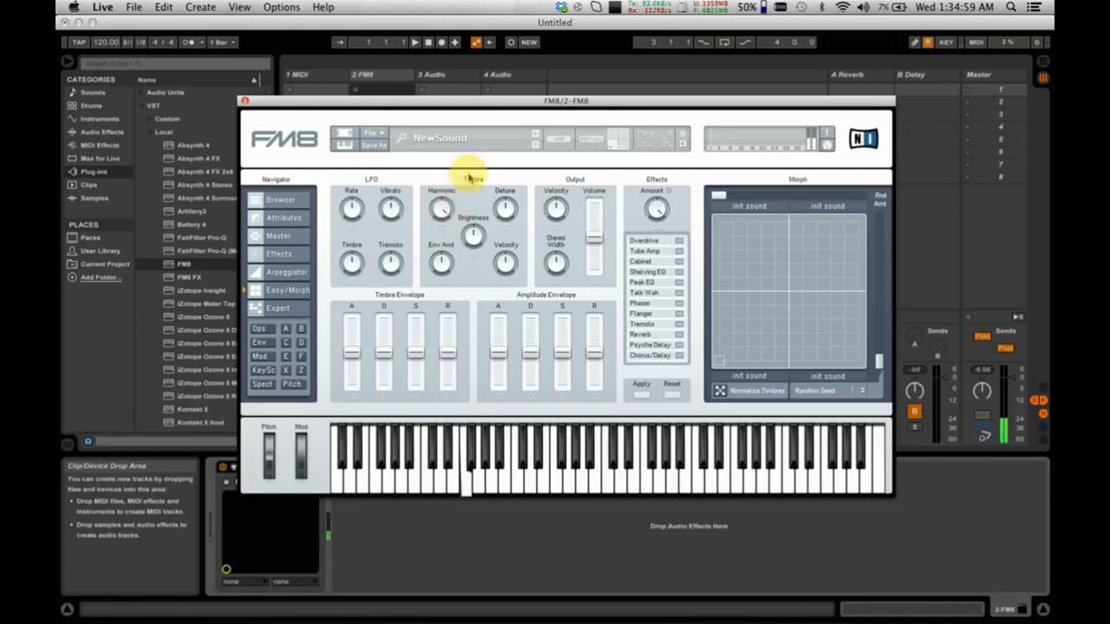
mouse_move(469, 179)
mouse_down()
mouse_move(455, 245)
mouse_move(473, 188)
mouse_up()
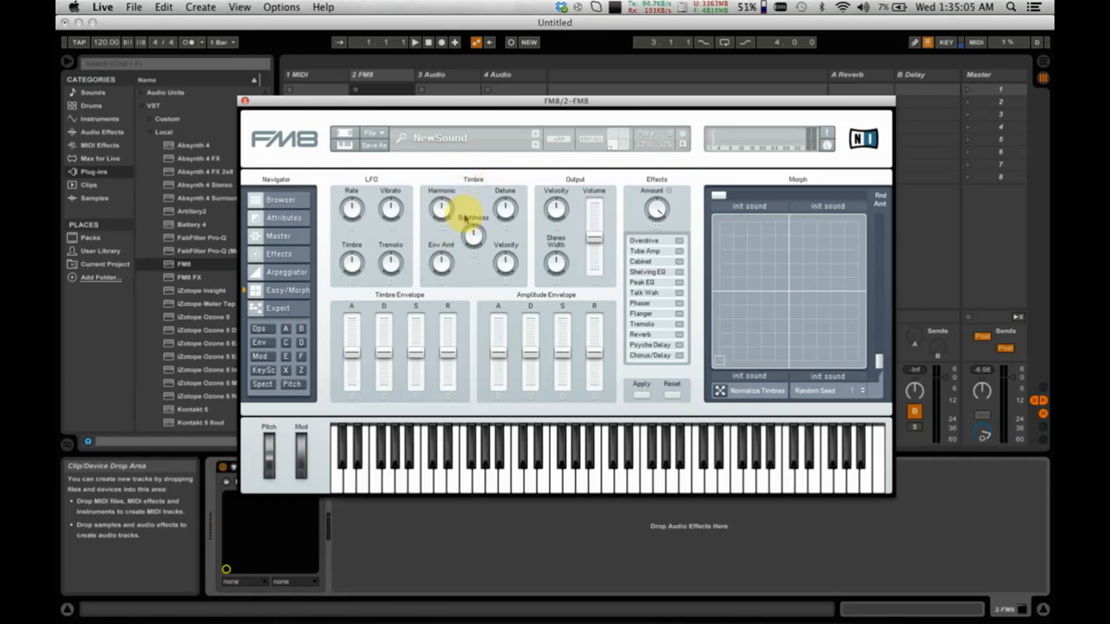
- Route operator E to modulate operator F in the FM Matrix with the Spectrum page shown
click(263, 384)
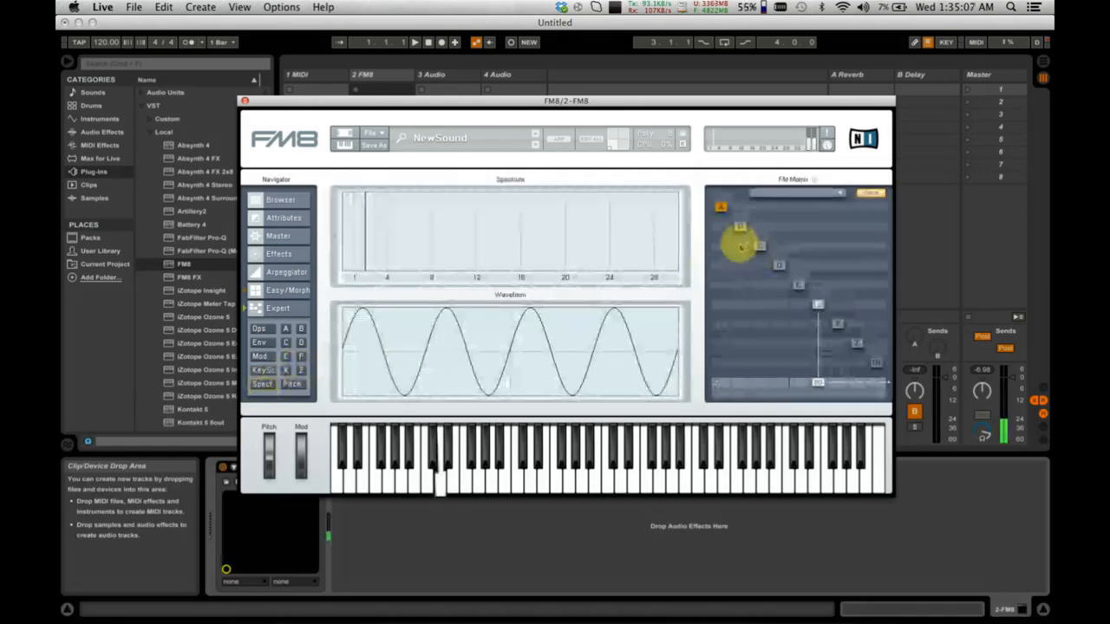
drag(798, 299, 810, 260)
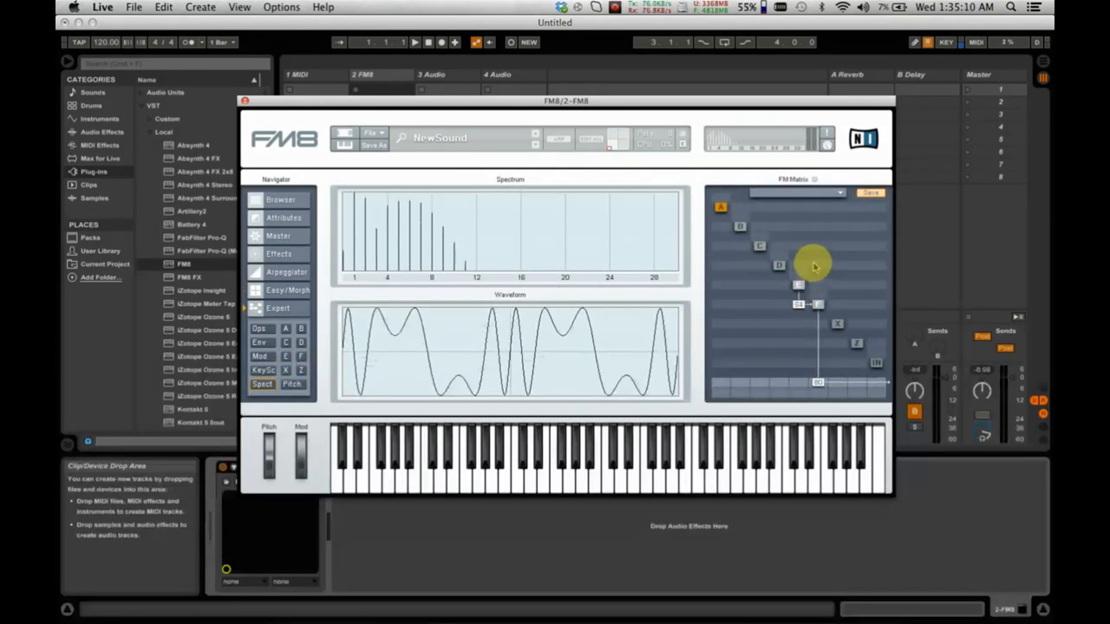
- Move the morph point to the square's centre and back near the lower-left corner, and assign the current sound to all four corners
click(281, 238)
click(287, 273)
click(287, 290)
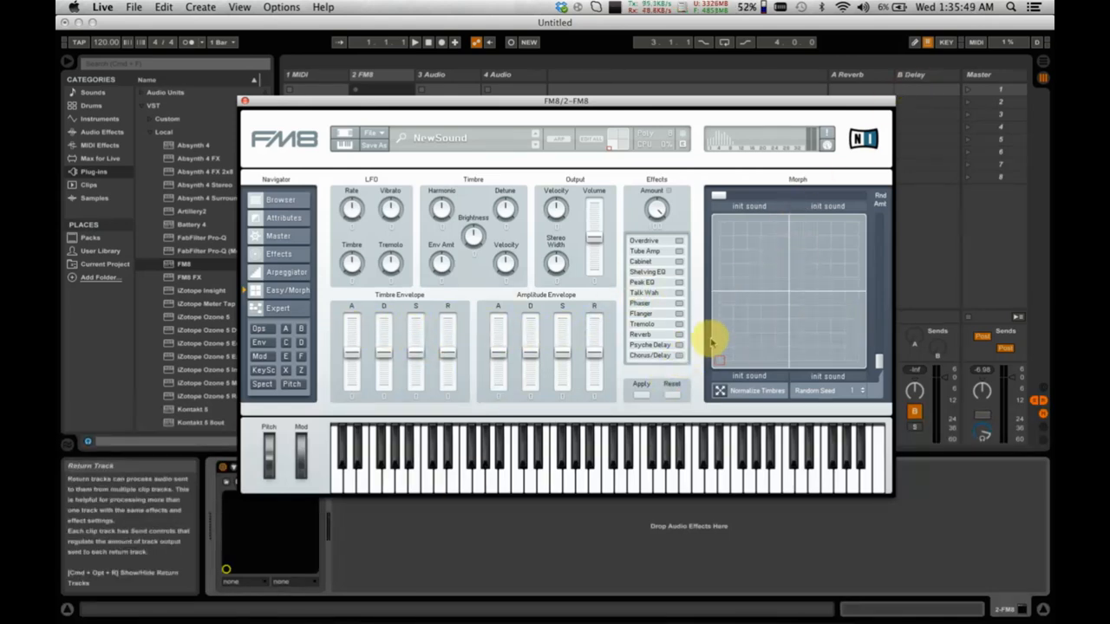
drag(720, 361, 785, 297)
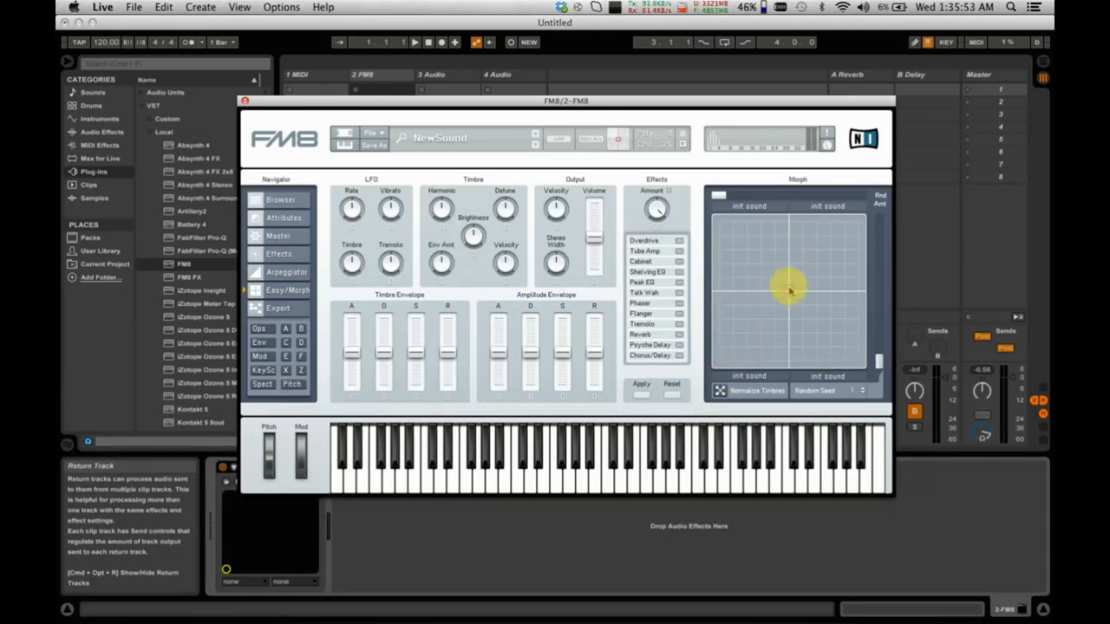
drag(789, 292, 733, 355)
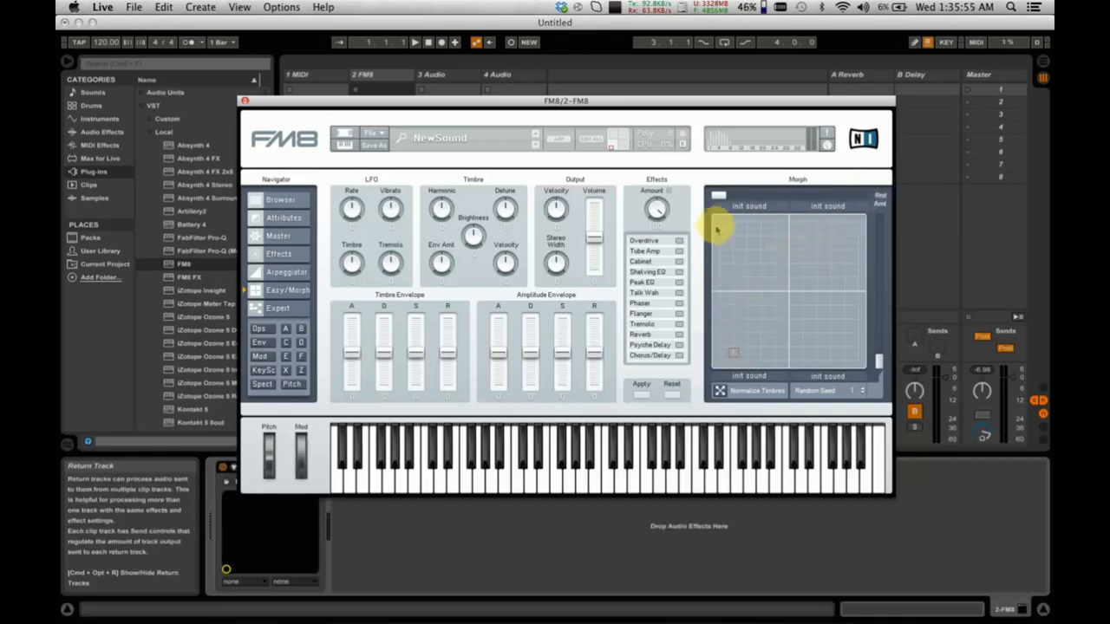
click(719, 391)
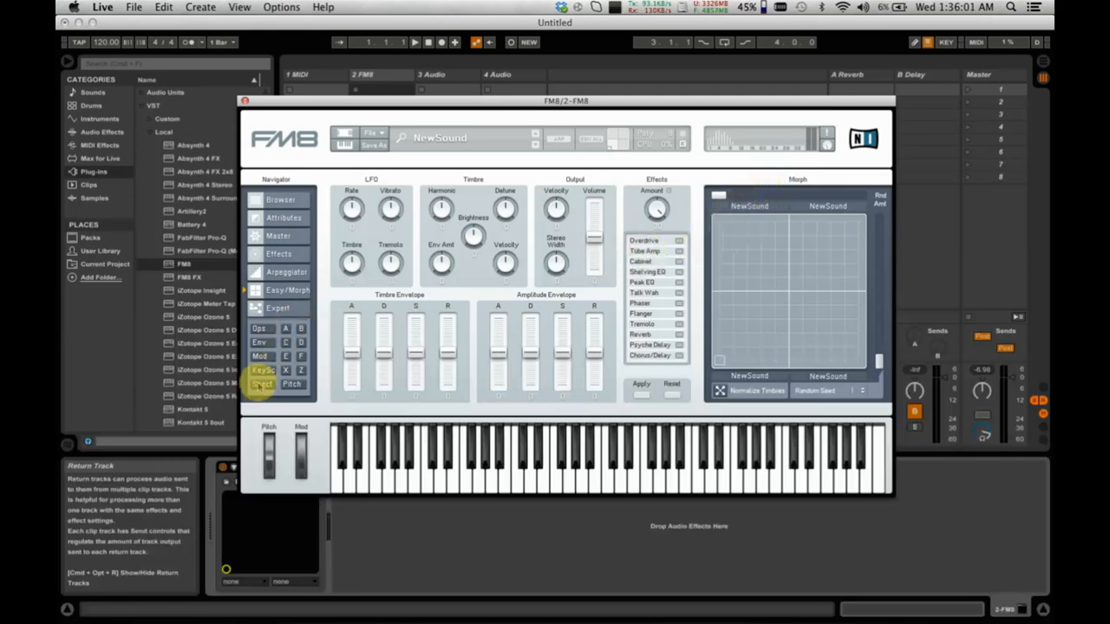
- Examine the spectrum, the waveform and the E-to-F modulation in the FM Matrix
click(262, 384)
mouse_move(783, 318)
mouse_down()
mouse_move(793, 302)
mouse_move(783, 311)
mouse_up()
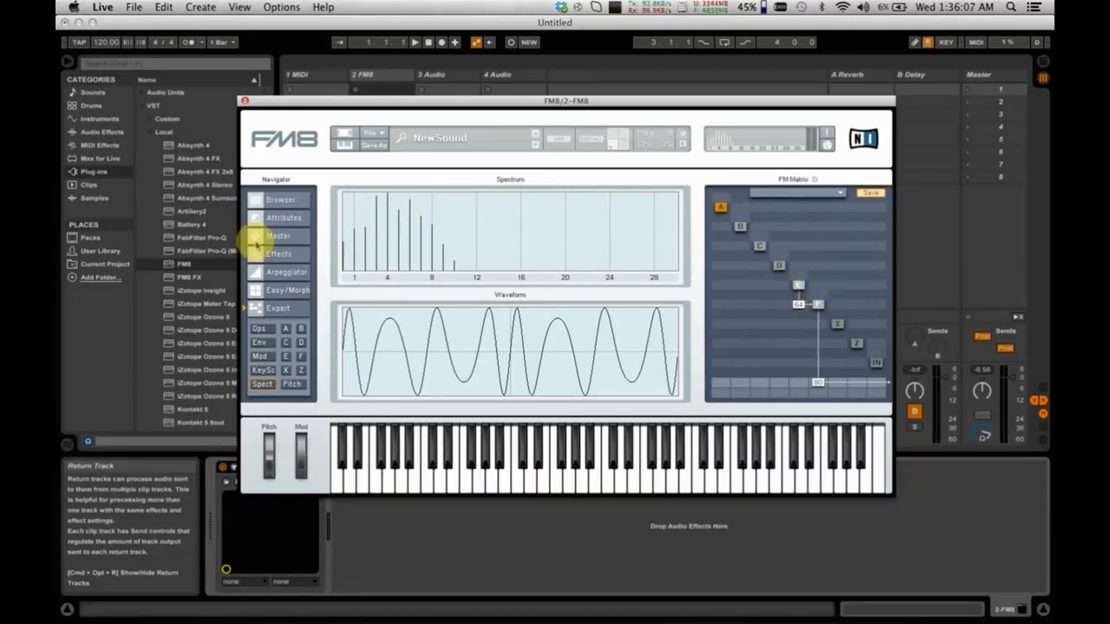
- Raise both the vertical and horizontal random amount sliders of the morph square to maximum, with the morph point centred
click(260, 238)
click(278, 255)
click(286, 290)
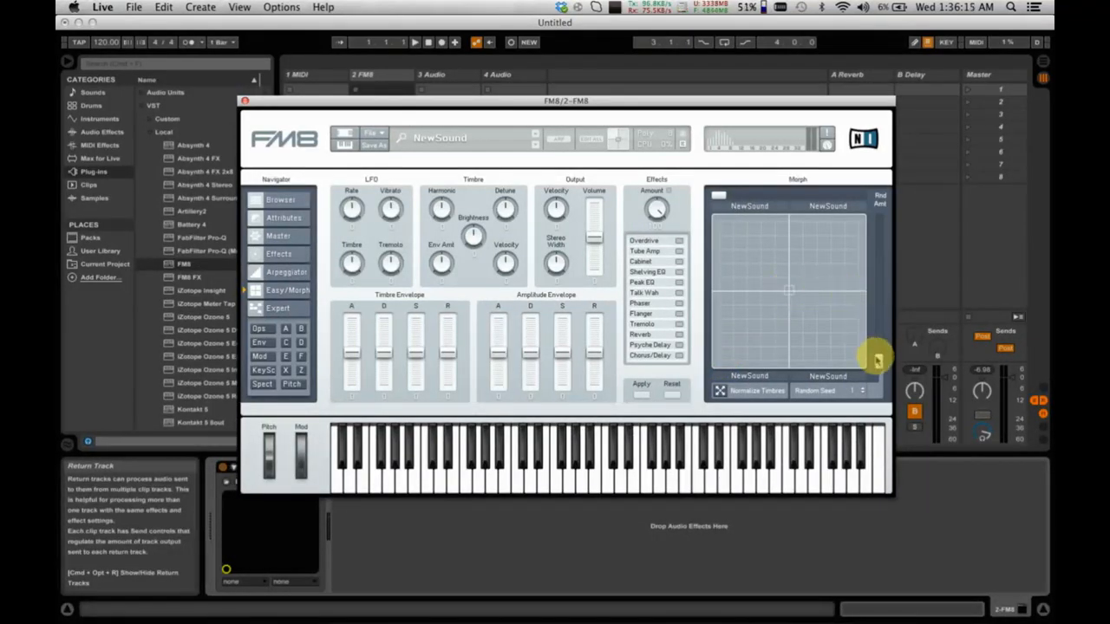
drag(880, 364, 912, 188)
drag(716, 198, 884, 205)
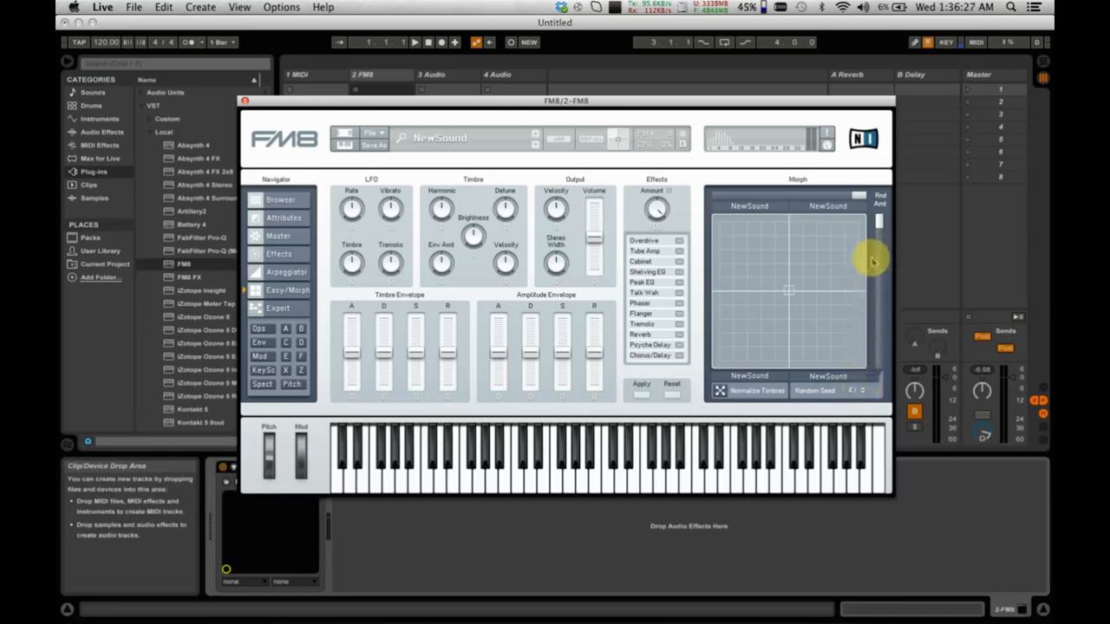
- Move the morph point from the square's centre into the lower-right quadrant and inspect operator E's settings
mouse_move(806, 299)
mouse_down()
mouse_move(775, 265)
mouse_move(823, 301)
mouse_move(778, 308)
mouse_move(793, 241)
mouse_move(830, 282)
mouse_move(824, 239)
mouse_move(786, 293)
mouse_move(822, 265)
mouse_move(764, 265)
mouse_move(754, 310)
mouse_move(786, 318)
mouse_move(819, 296)
mouse_move(832, 238)
mouse_move(766, 279)
mouse_move(725, 243)
mouse_move(814, 366)
mouse_move(773, 280)
mouse_move(794, 304)
mouse_up()
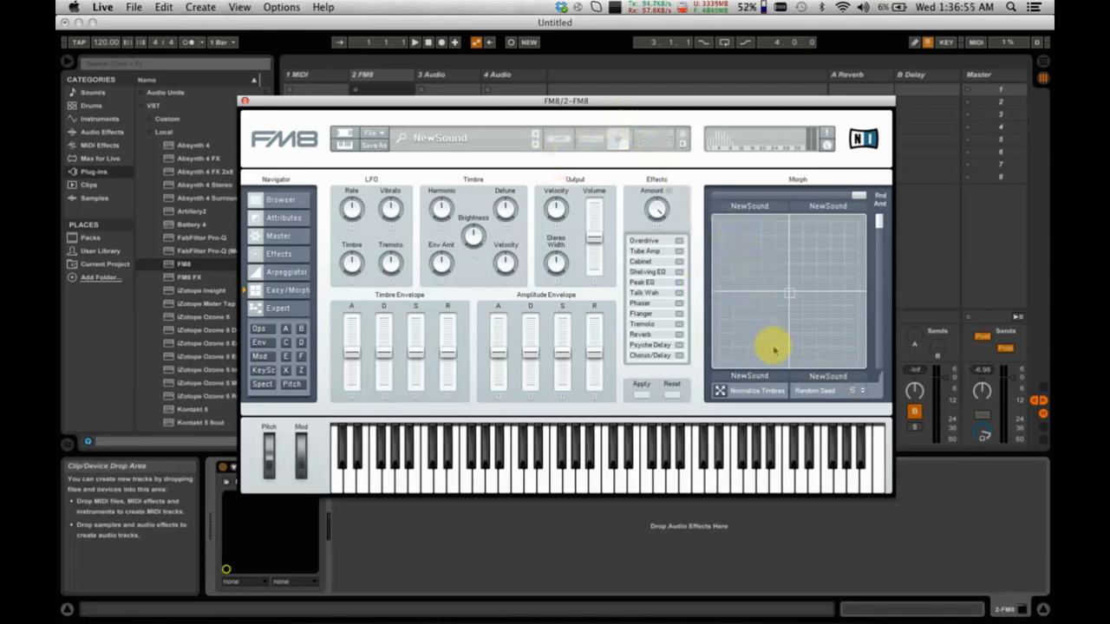
drag(790, 293, 833, 339)
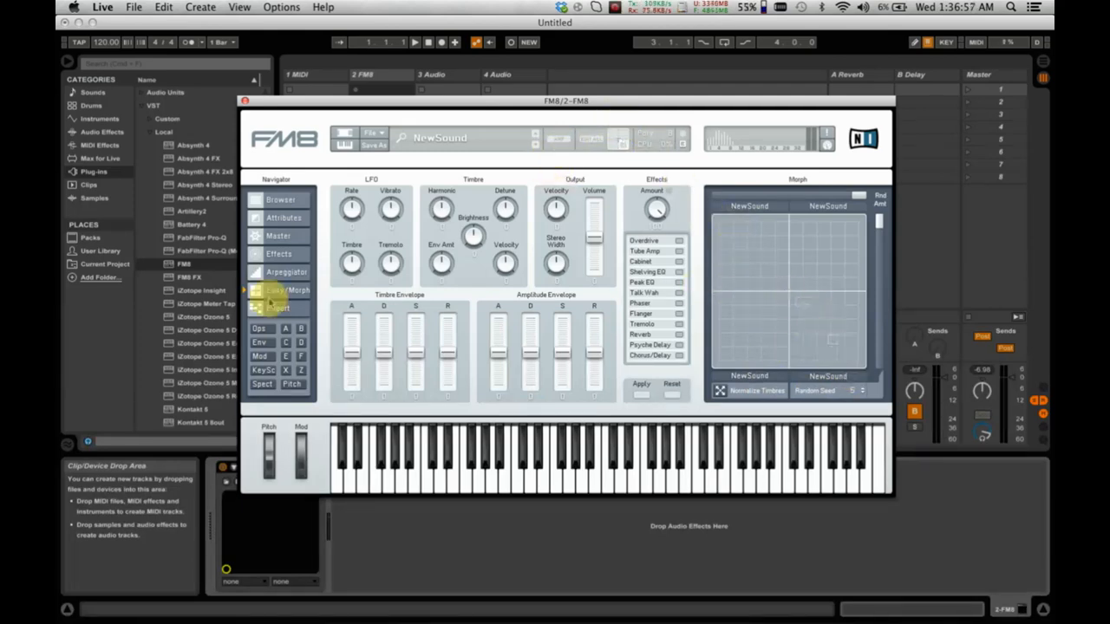
click(264, 384)
click(798, 288)
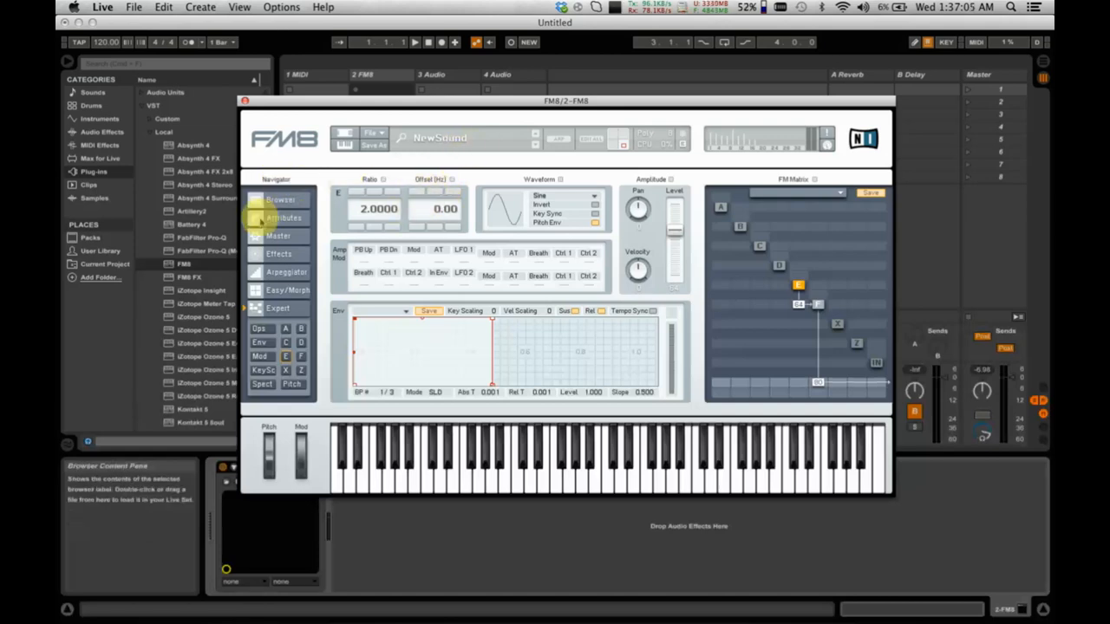
- Move the morph point into the lower-left quadrant and check operator E's ratio in the Expert view
click(271, 289)
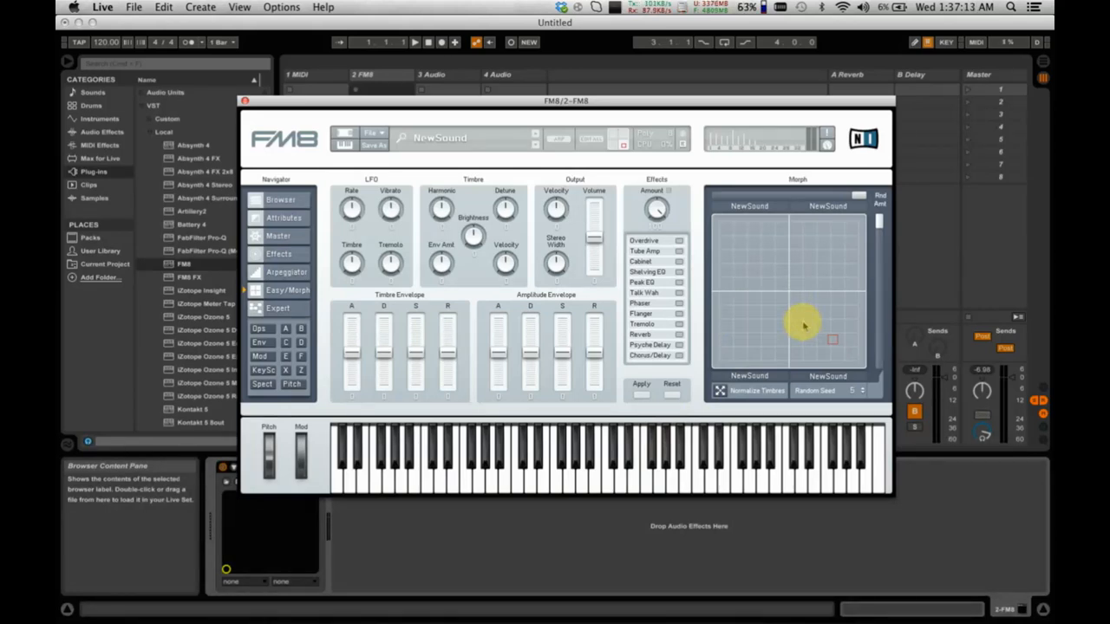
mouse_move(835, 343)
mouse_down()
mouse_move(773, 347)
mouse_move(734, 337)
mouse_move(831, 344)
mouse_move(824, 330)
mouse_move(789, 343)
mouse_move(726, 327)
mouse_move(790, 330)
mouse_move(768, 338)
mouse_up()
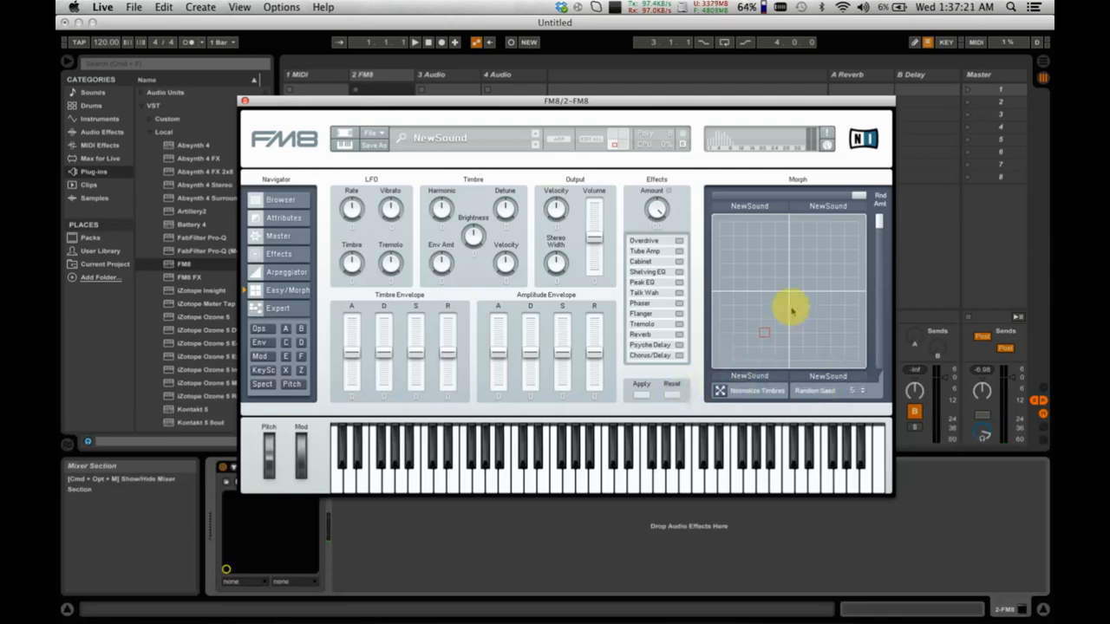
click(281, 310)
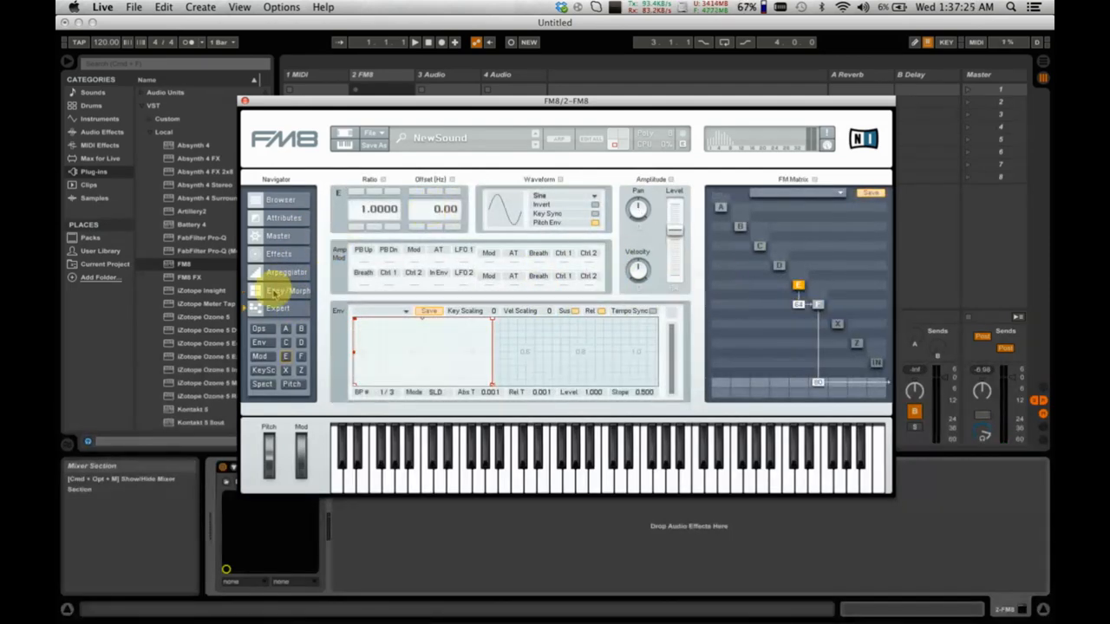
- Return the morph point to the lower-right quadrant and check how operator E's ratio differs there
click(283, 290)
drag(766, 333, 838, 334)
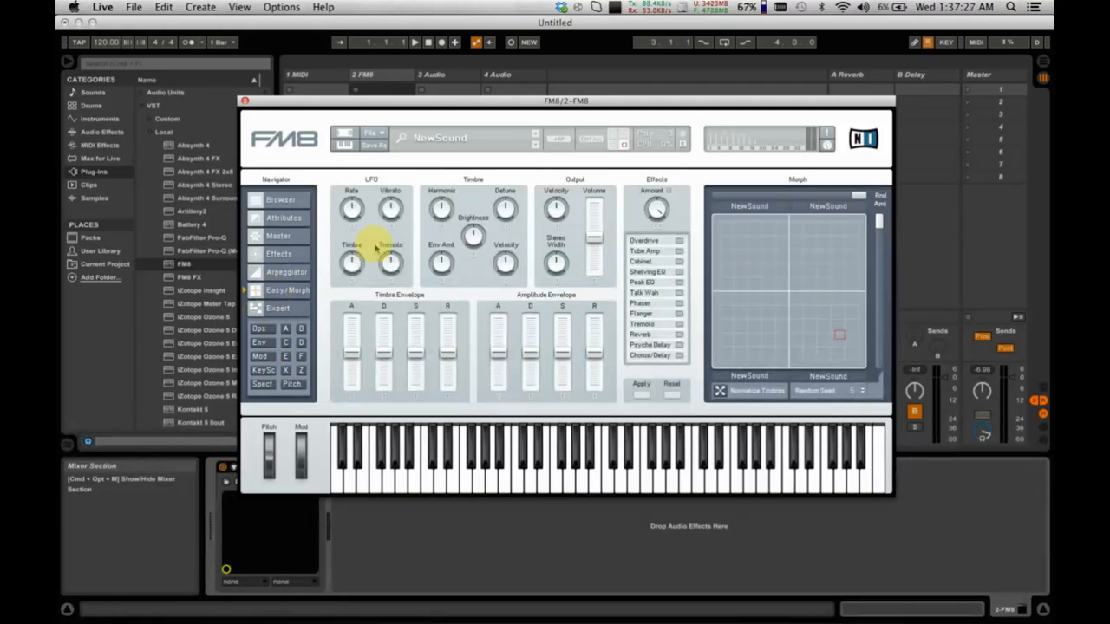
click(281, 309)
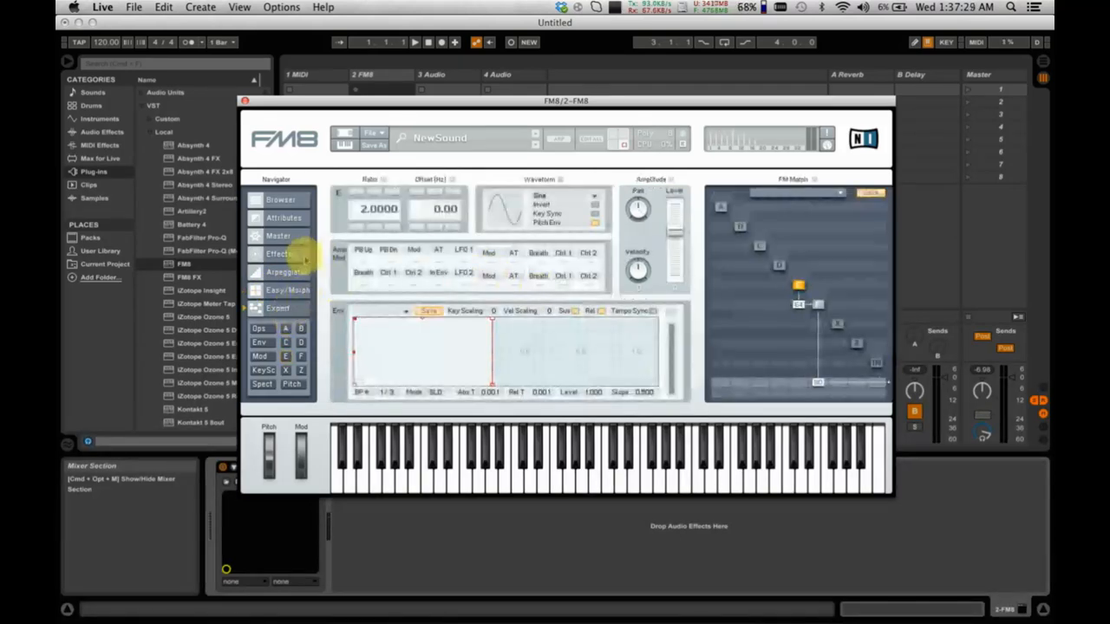
click(286, 292)
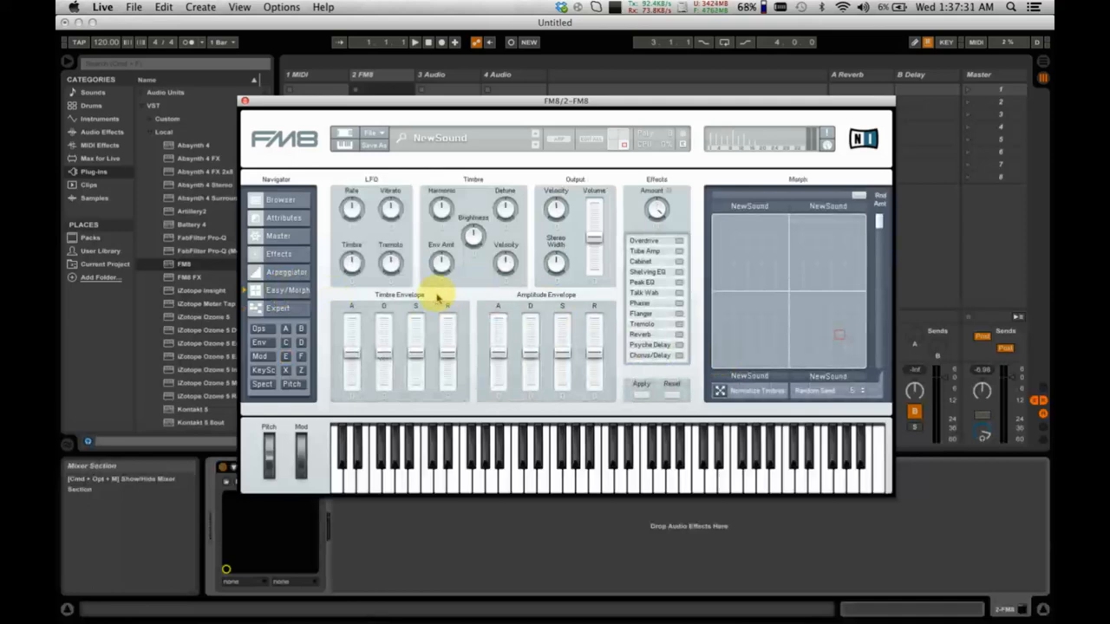
- Set operator E's ratio to 1.0000 and its modulation of operator F to 22, and recheck both after nudging the morph point
click(278, 309)
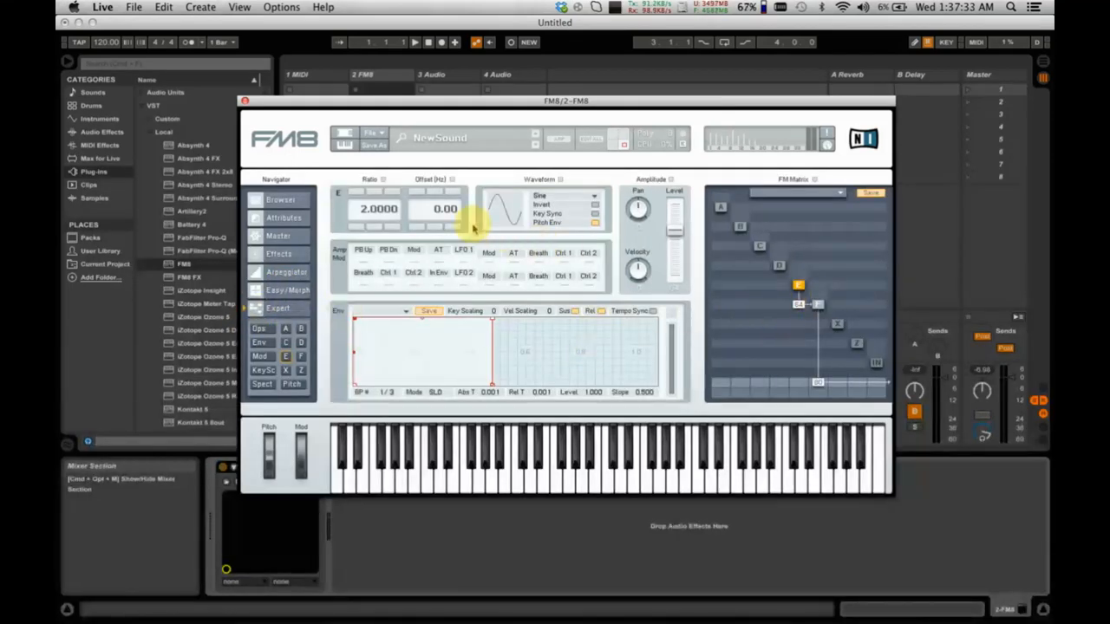
click(359, 226)
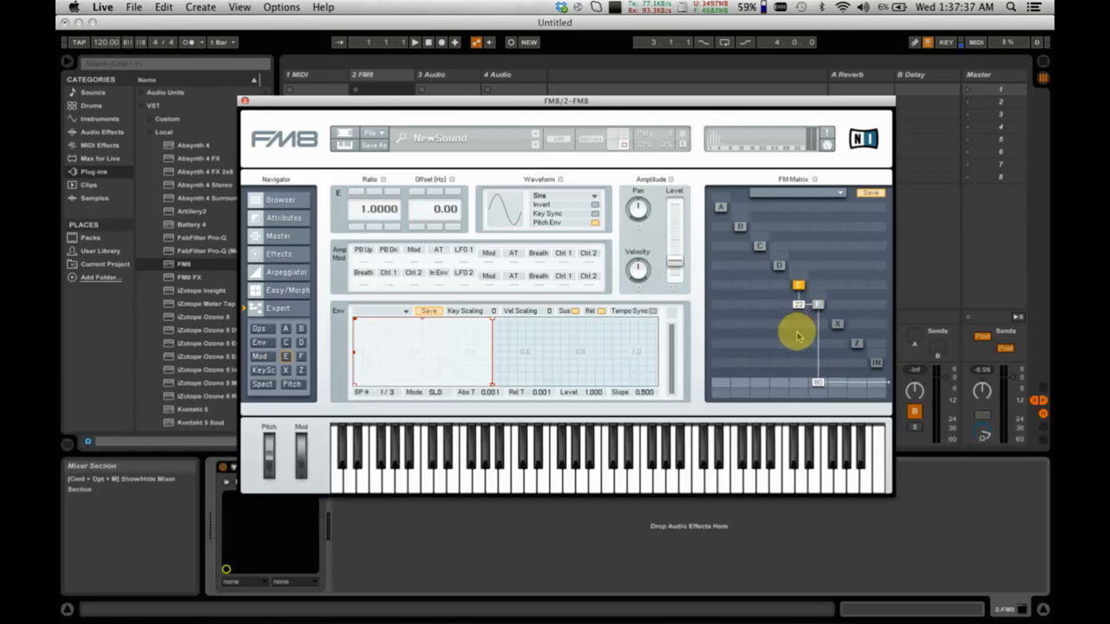
click(299, 291)
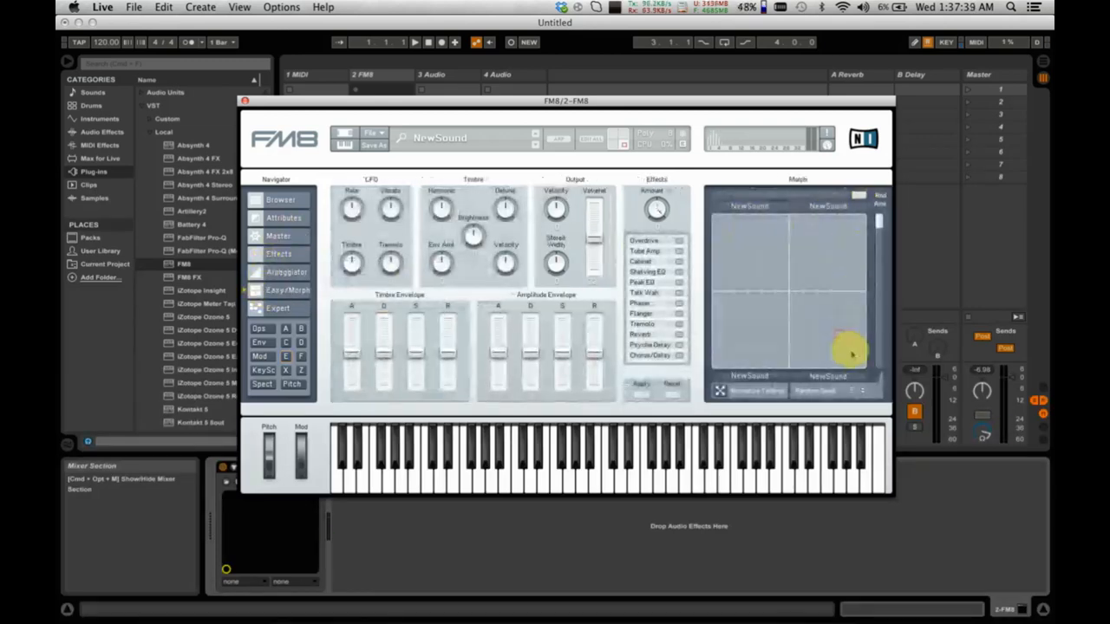
mouse_move(842, 339)
mouse_down()
mouse_move(713, 339)
mouse_move(853, 331)
mouse_up()
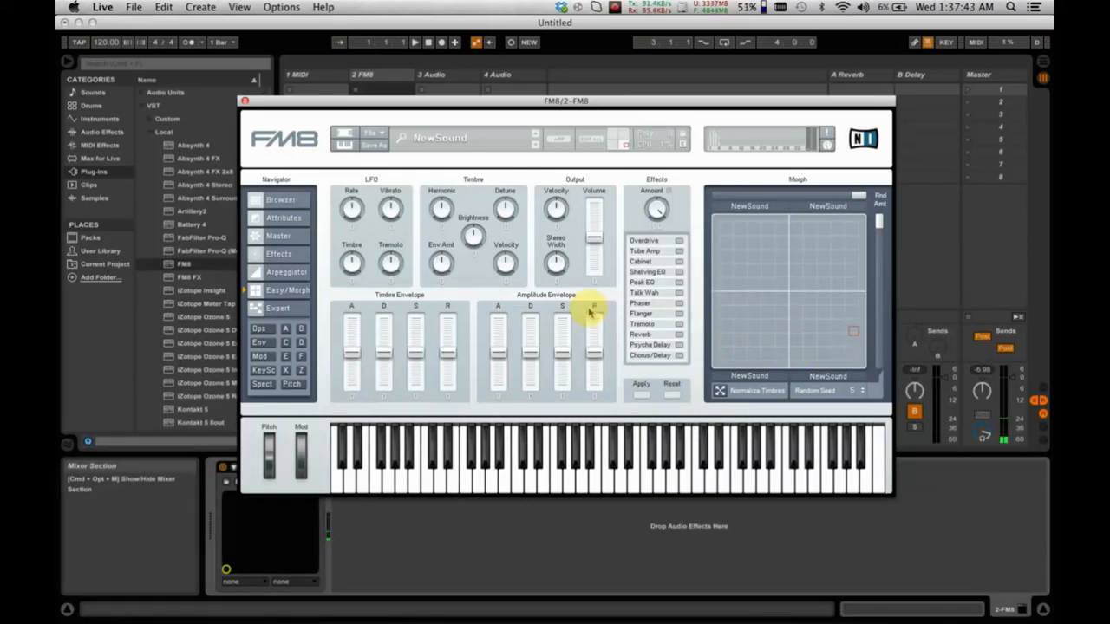
click(279, 308)
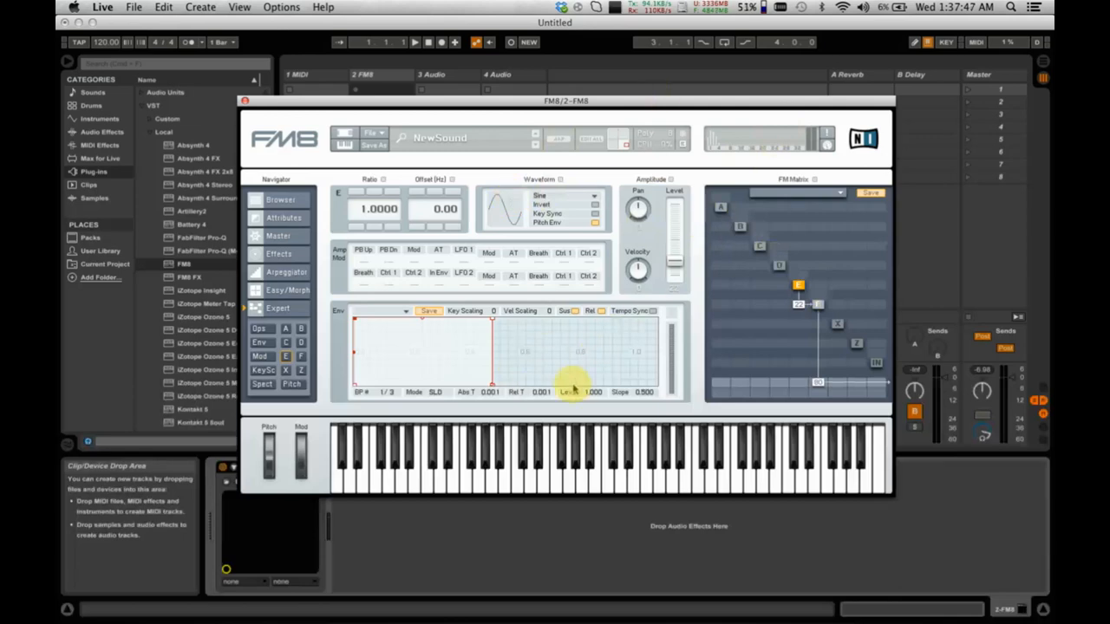
click(286, 289)
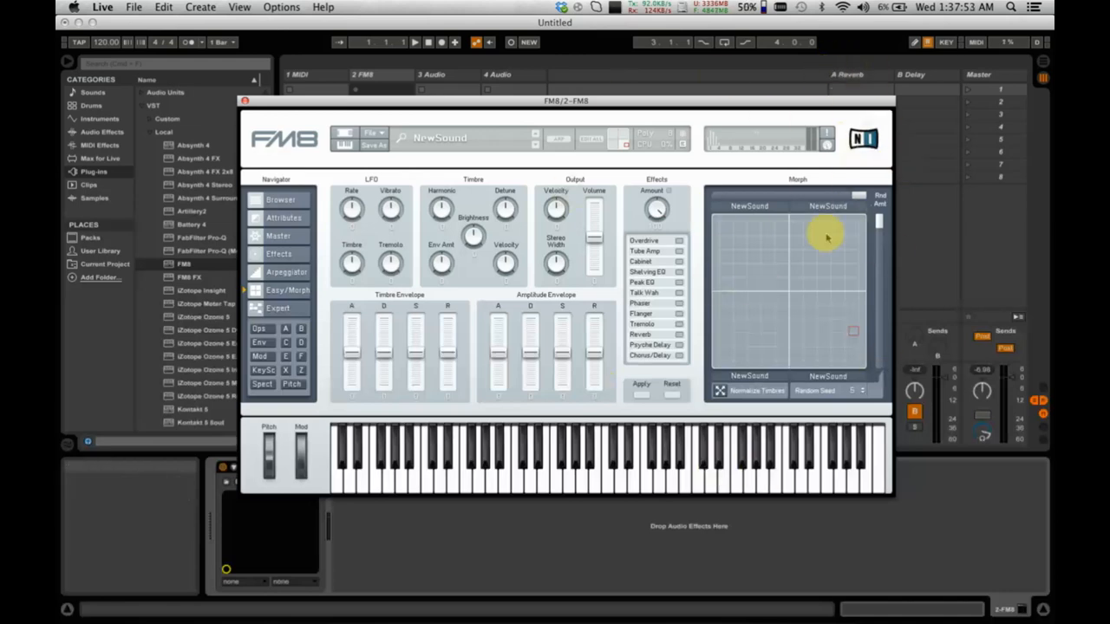
- Recentre the morph point and remove the modulation from operator E to operator F in the FM Matrix
mouse_move(851, 328)
mouse_down()
mouse_move(807, 287)
mouse_move(787, 293)
mouse_up()
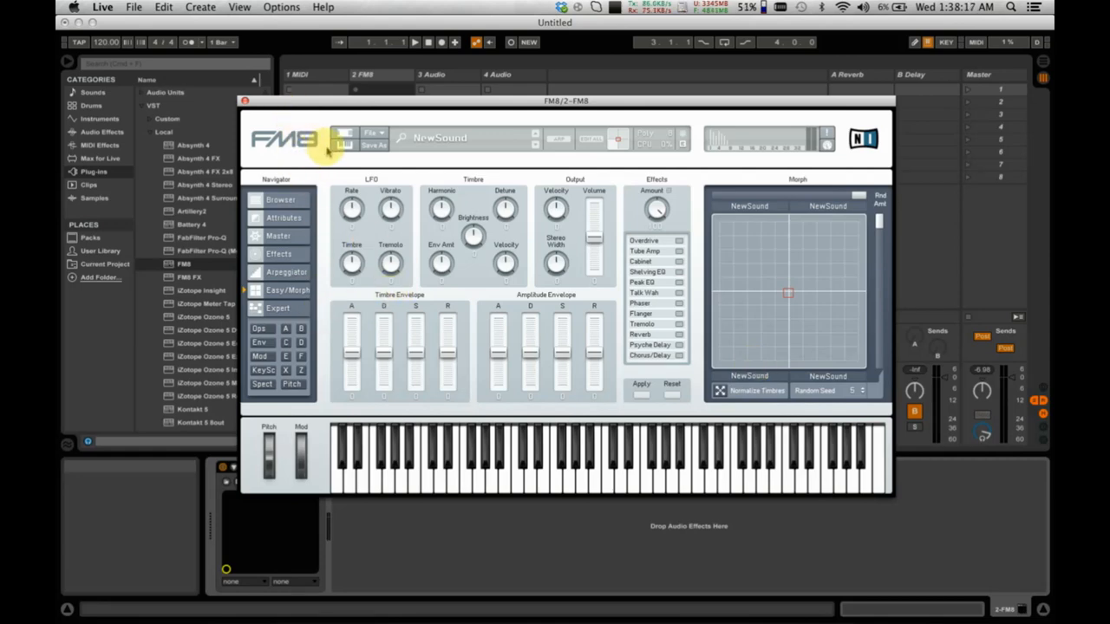
click(265, 308)
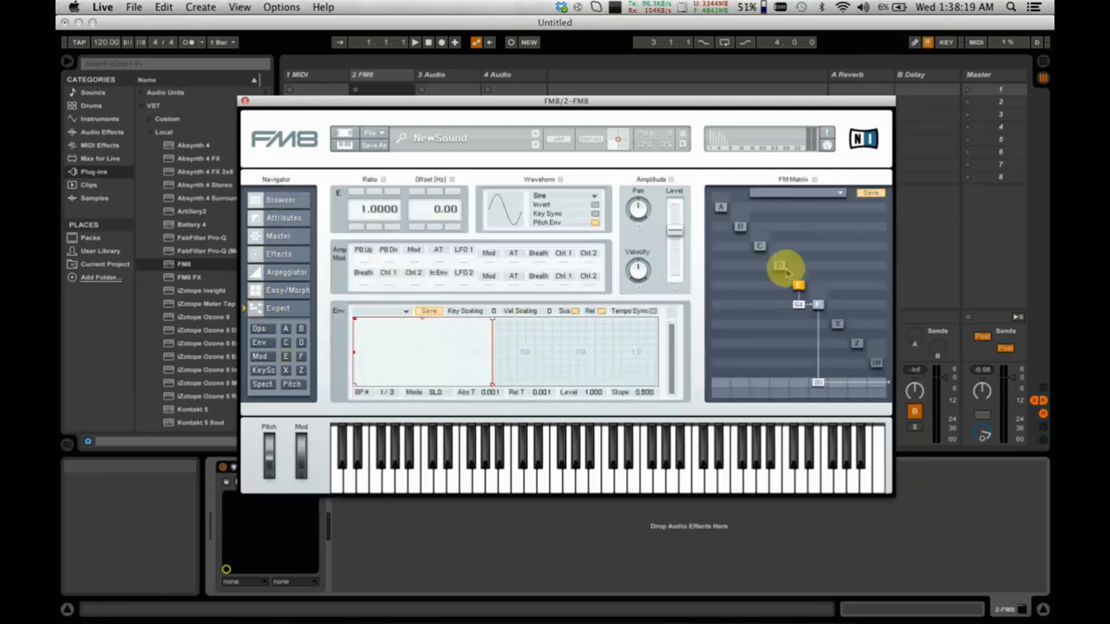
double_click(798, 304)
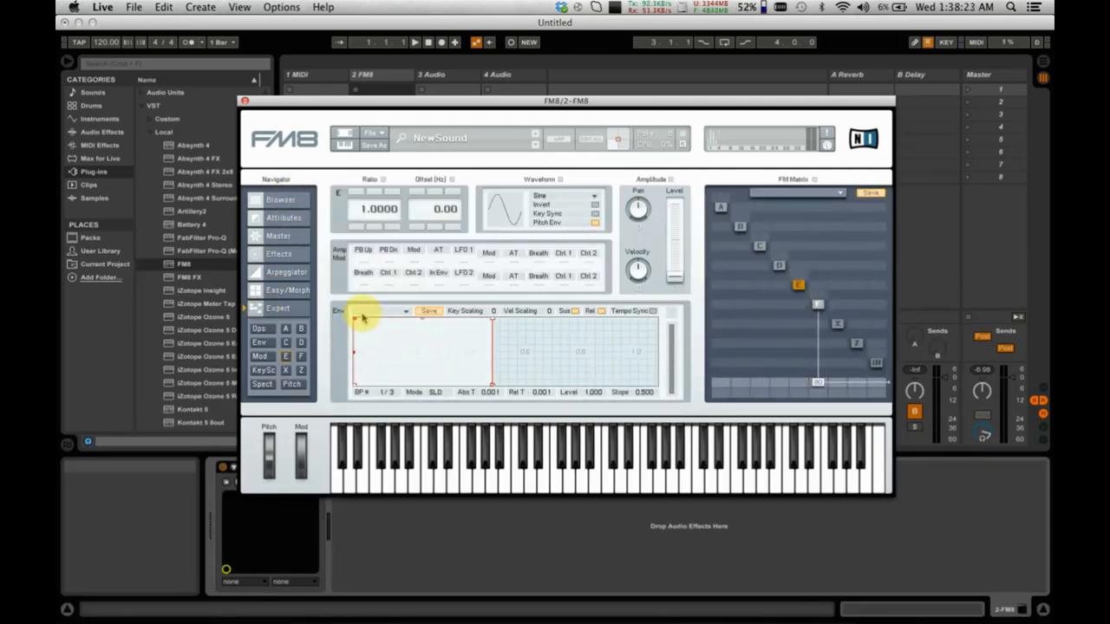
- Close the FM8 window and delete the FM8 track and both audio tracks from the Live set
click(244, 101)
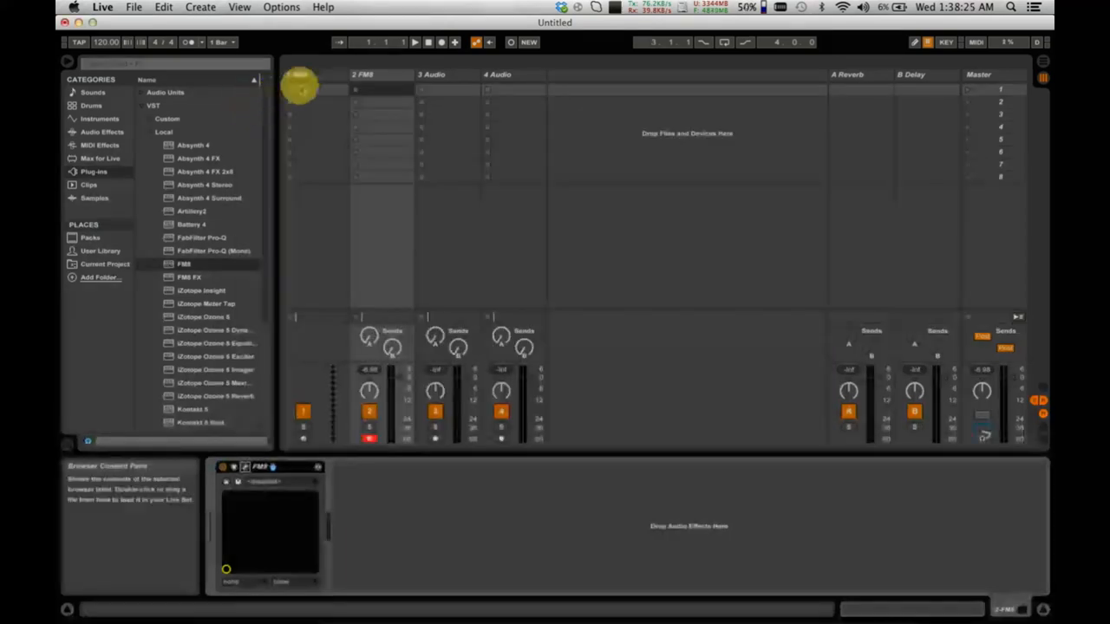
click(369, 80)
key(Delete)
key(Delete)
key(Delete)
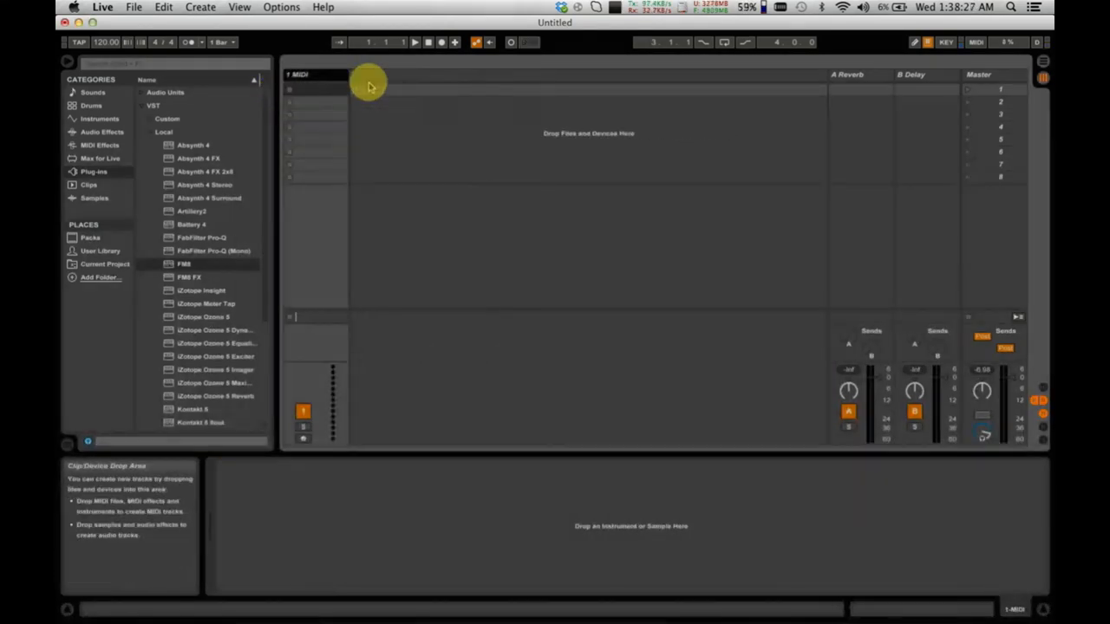
- Load a fresh FM8 onto the remaining MIDI track and show its Expert operator overview
double_click(183, 263)
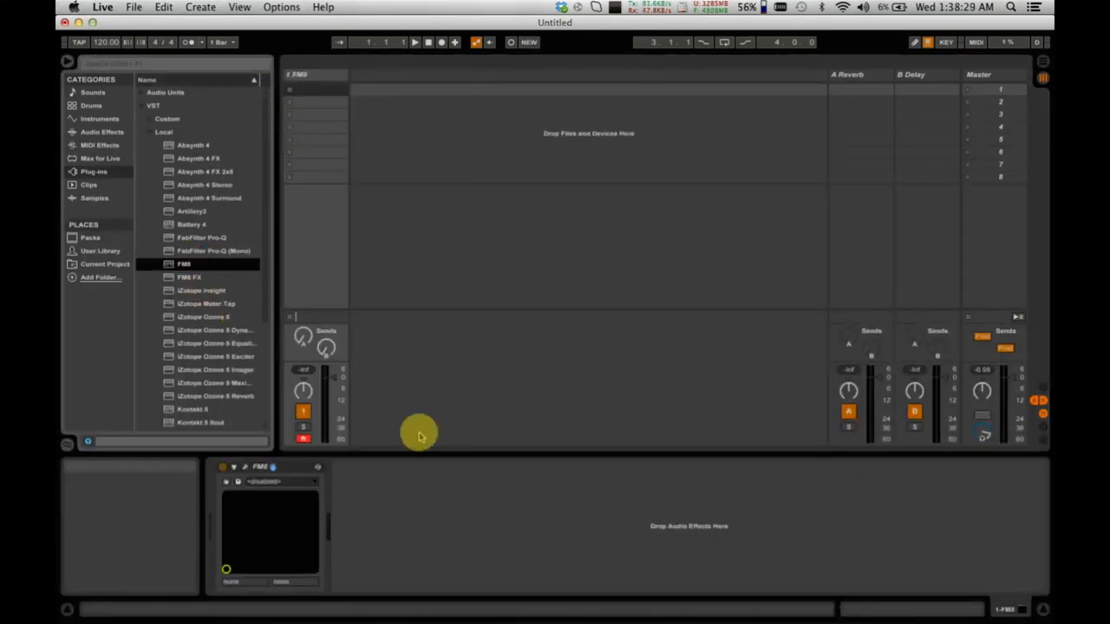
click(245, 467)
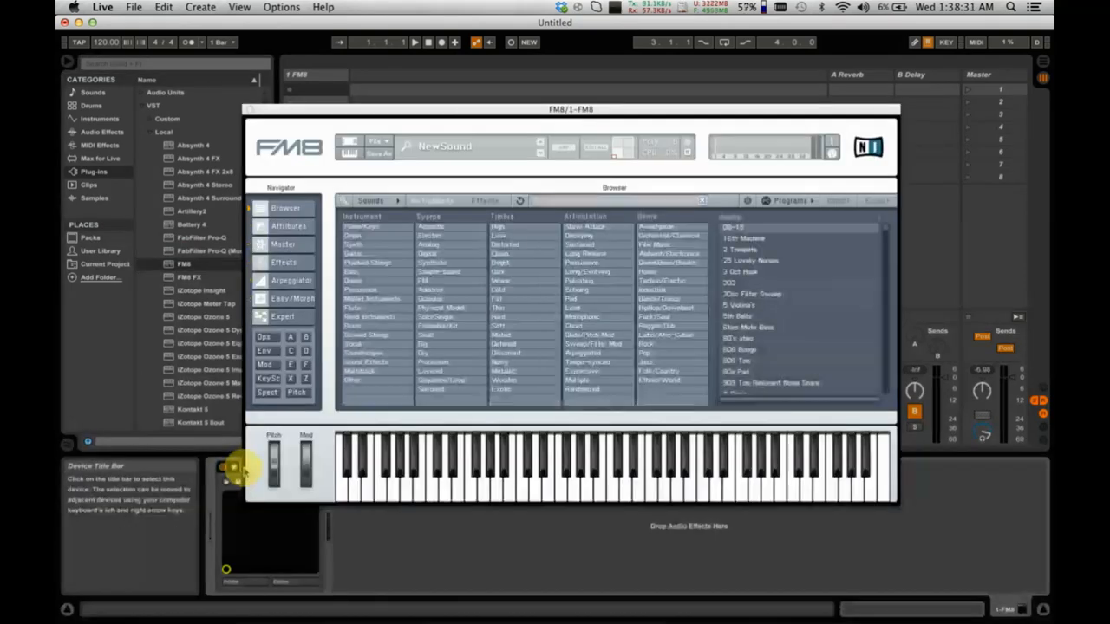
click(286, 316)
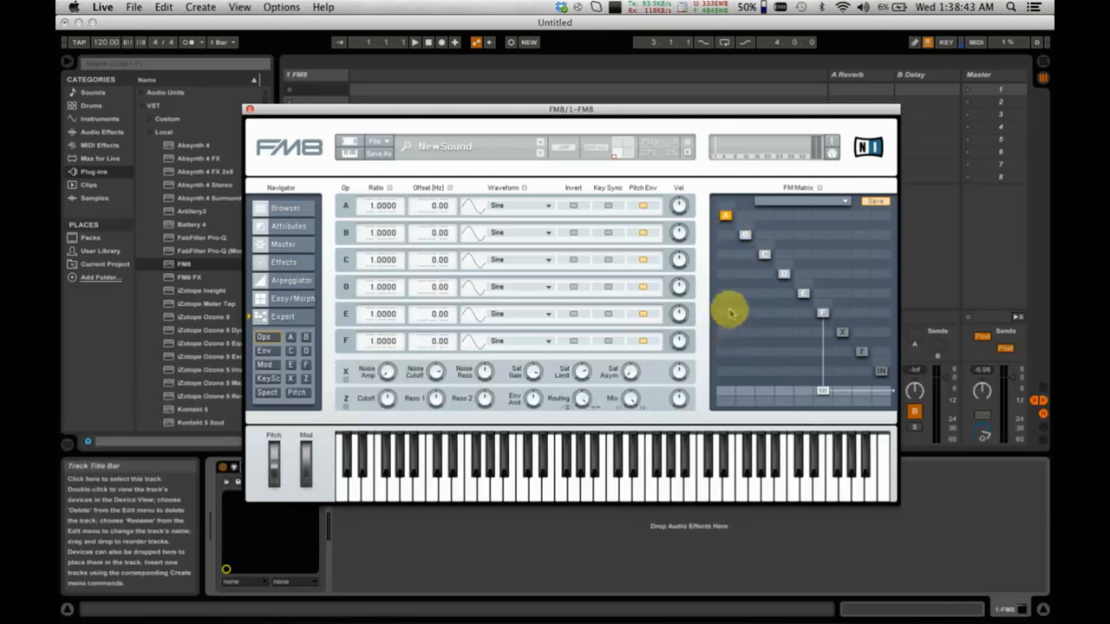
- Route operator A to modulate operator F at 100 in the FM Matrix and play a test note
drag(727, 320, 772, 75)
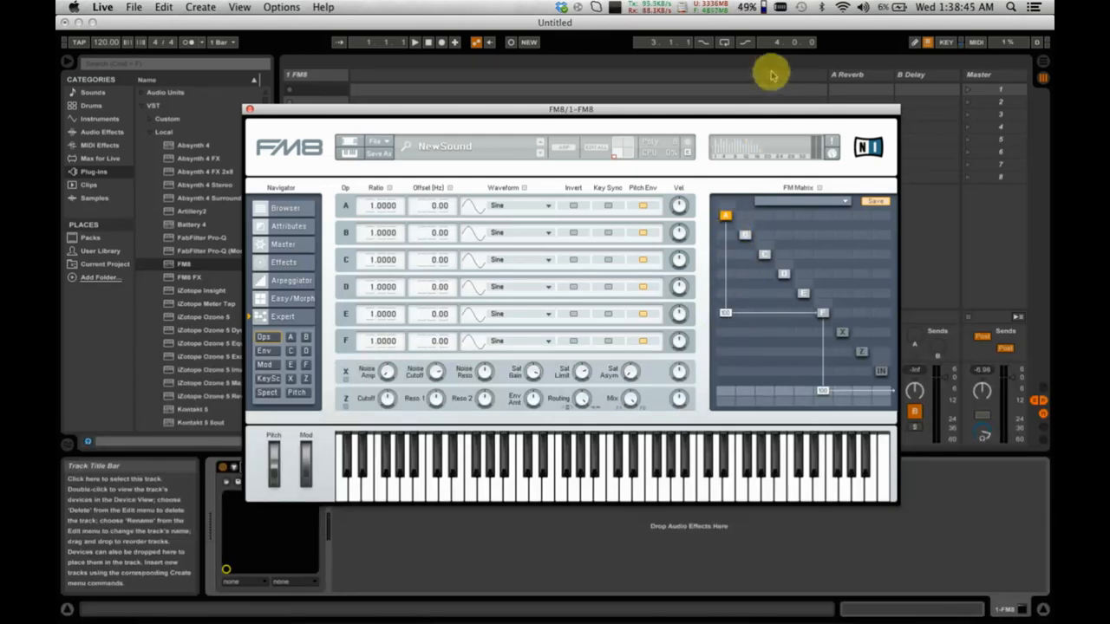
key(a)
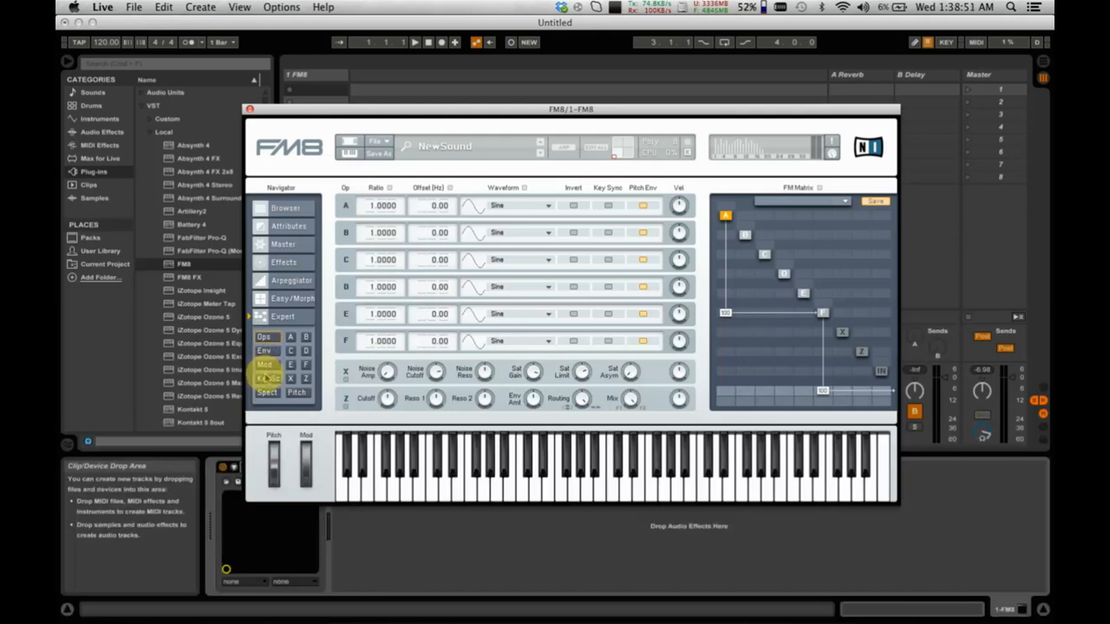
- Remove the mod-wheel-controlled LFO 1 modulation of pitch from the Modulation Matrix
click(264, 364)
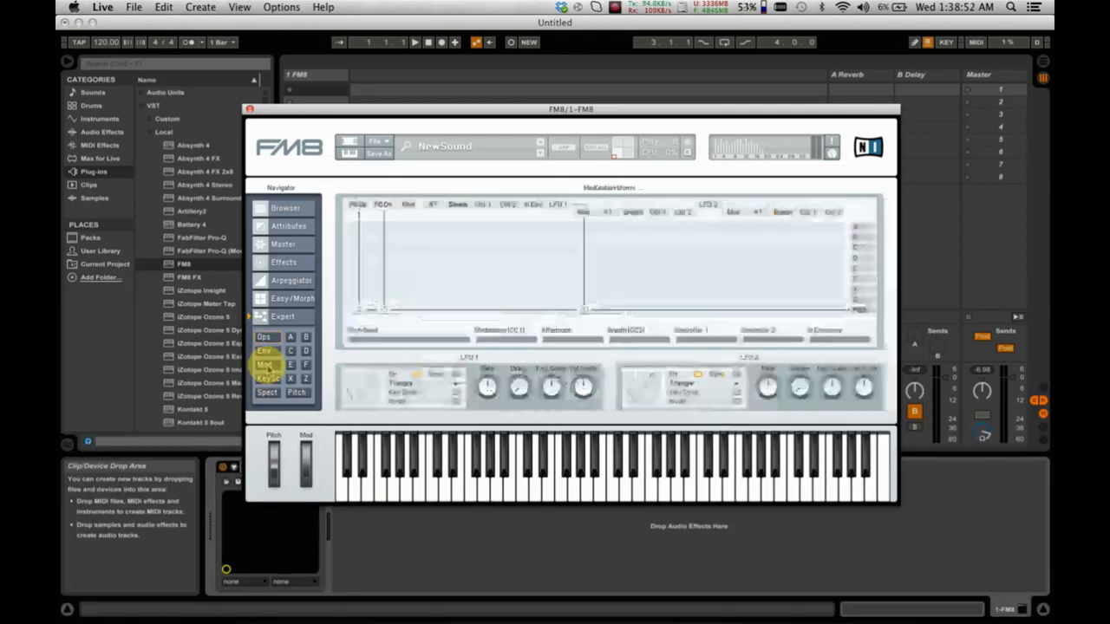
double_click(585, 313)
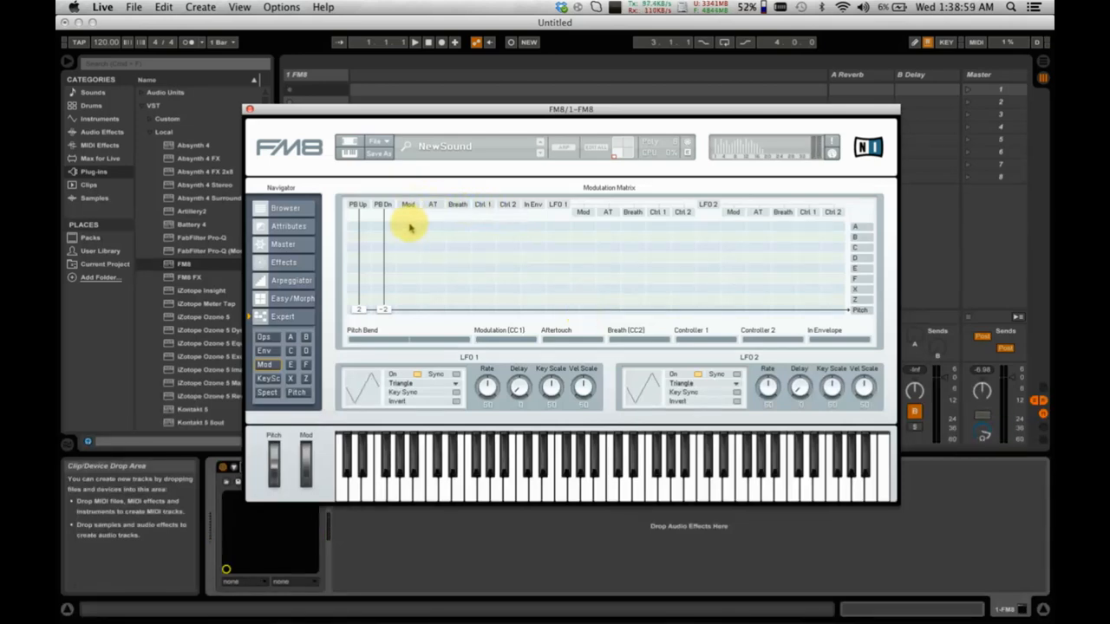
- Try the mod wheel and then mod-wheel-controlled LFO 1 as modulators of operator A at 100, removing each routing
drag(410, 229, 439, 168)
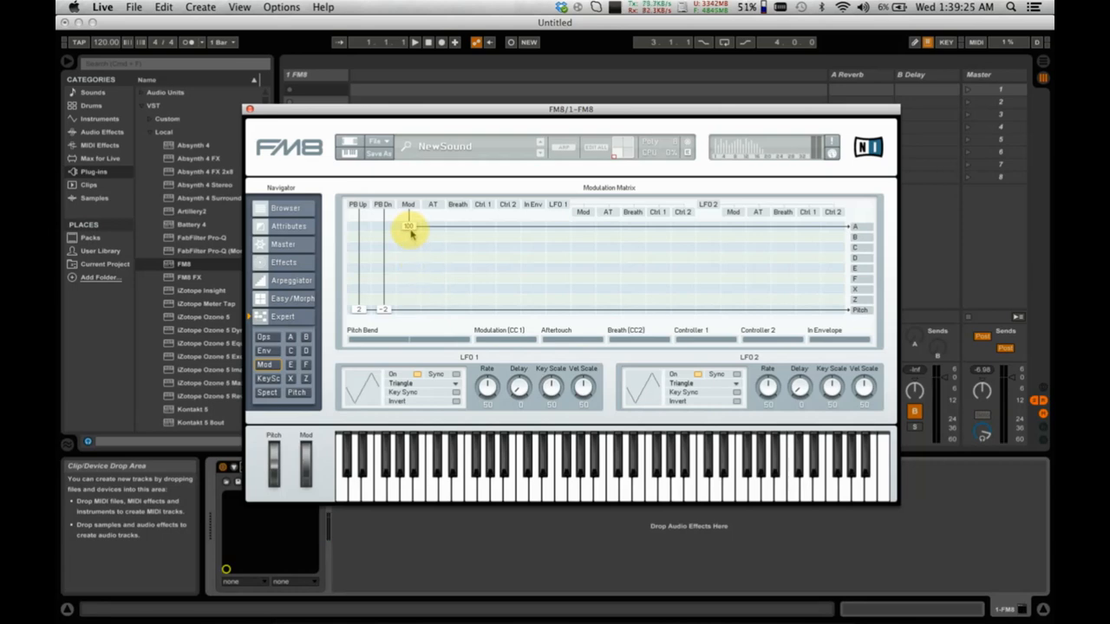
right_click(411, 230)
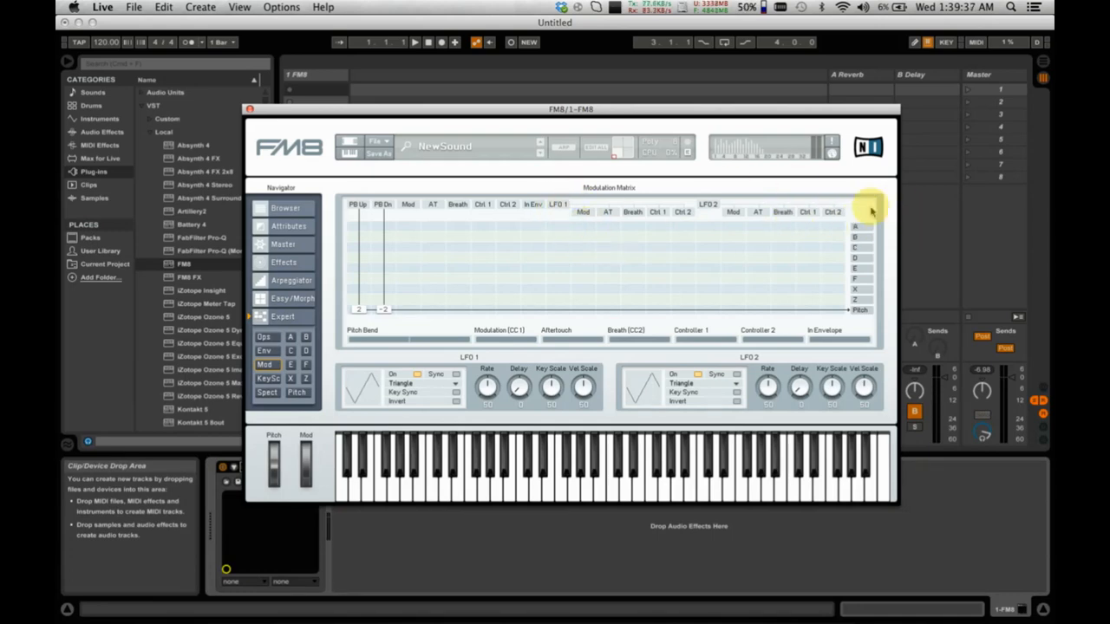
drag(578, 228, 607, 8)
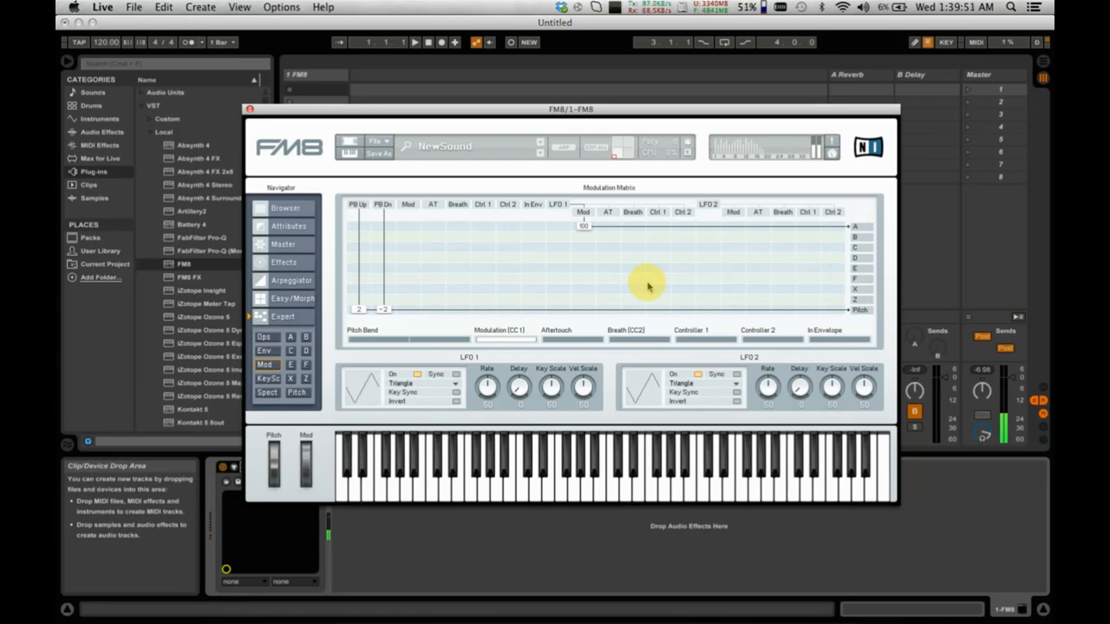
double_click(591, 226)
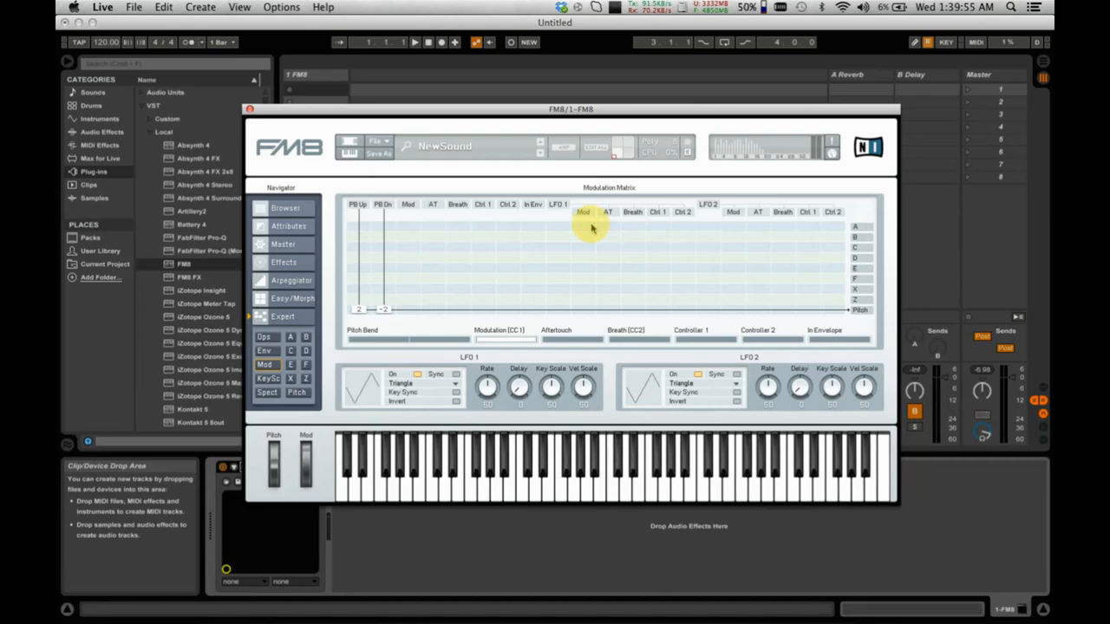
- Route the mod wheel to operator A at 100, and make operator D modulate operator A at 11 in the FM Matrix
double_click(410, 227)
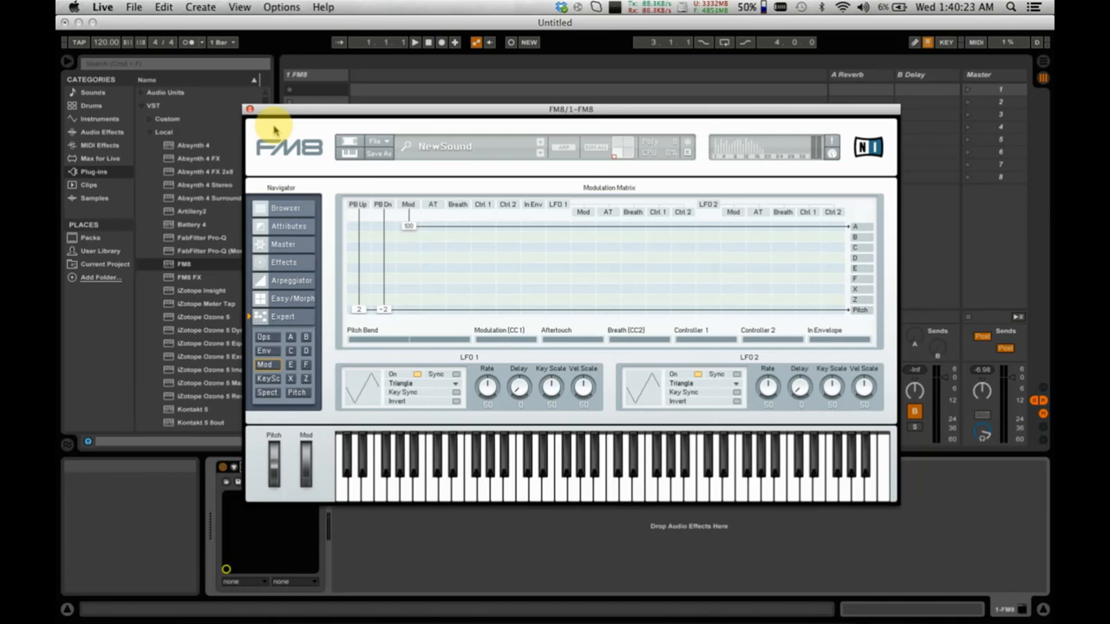
click(276, 339)
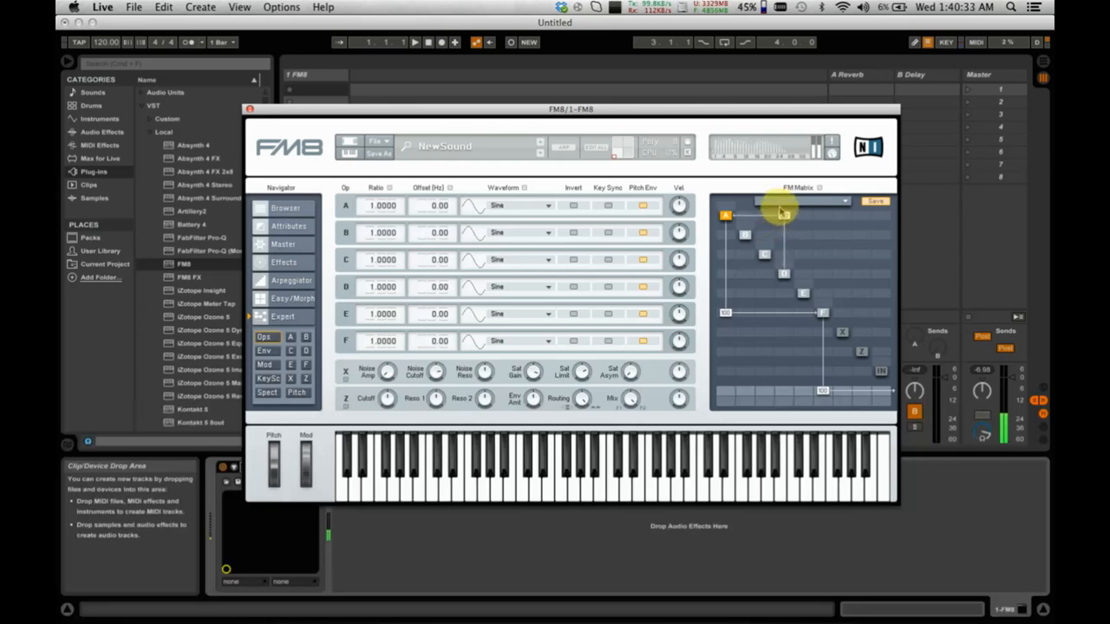
click(784, 218)
drag(786, 228, 786, 223)
- Enable key sync on operators A through F, and toggle operator A's inversion on and back off
click(607, 206)
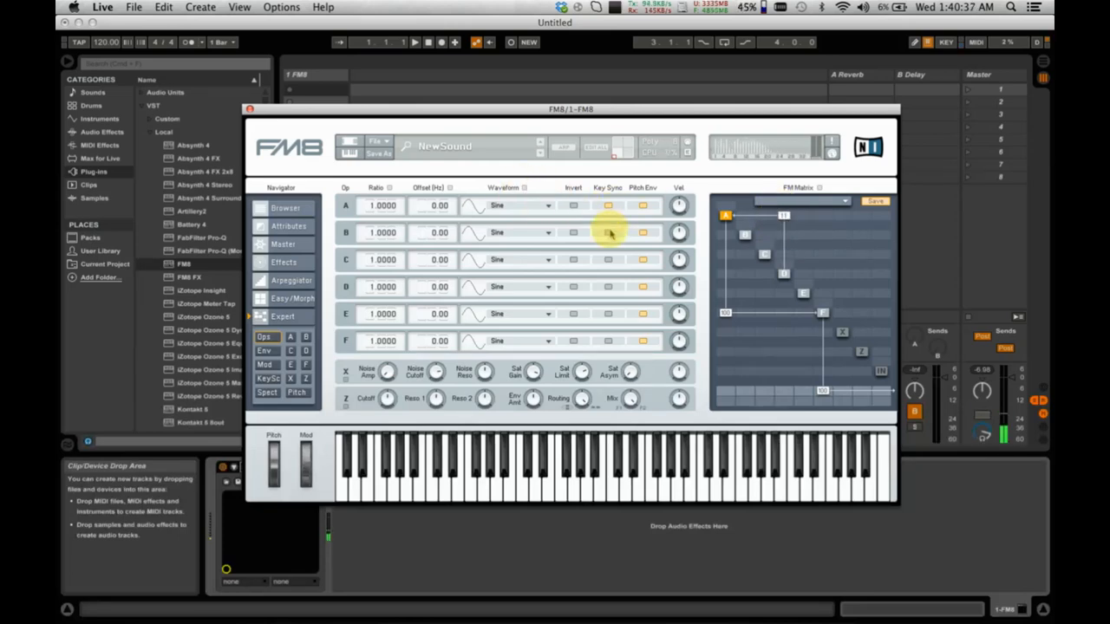
click(608, 233)
click(608, 259)
click(608, 286)
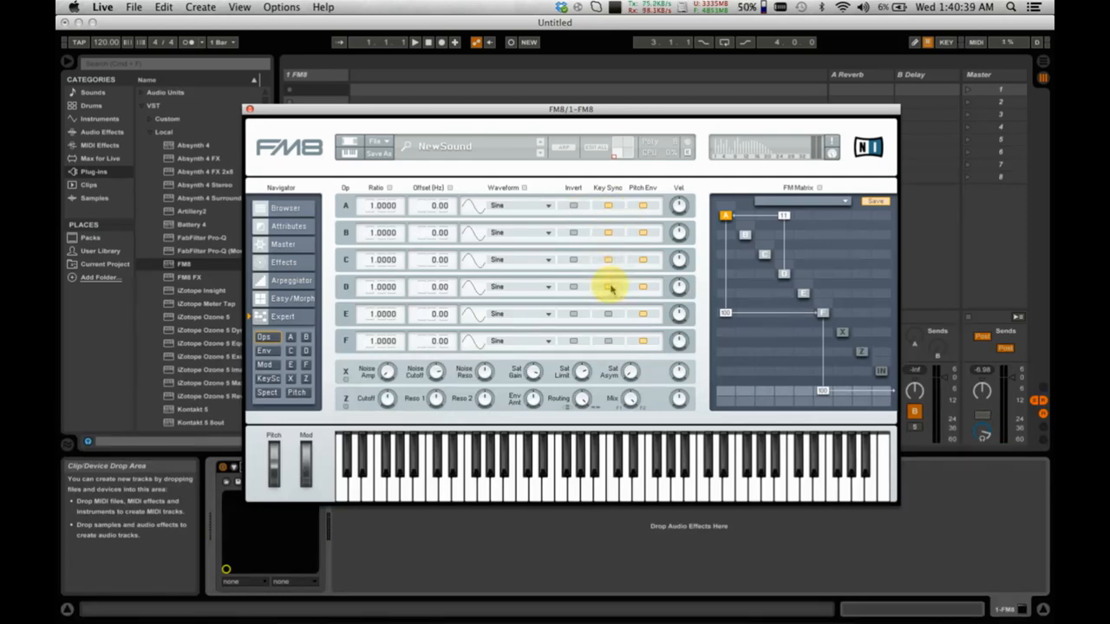
click(608, 313)
click(607, 342)
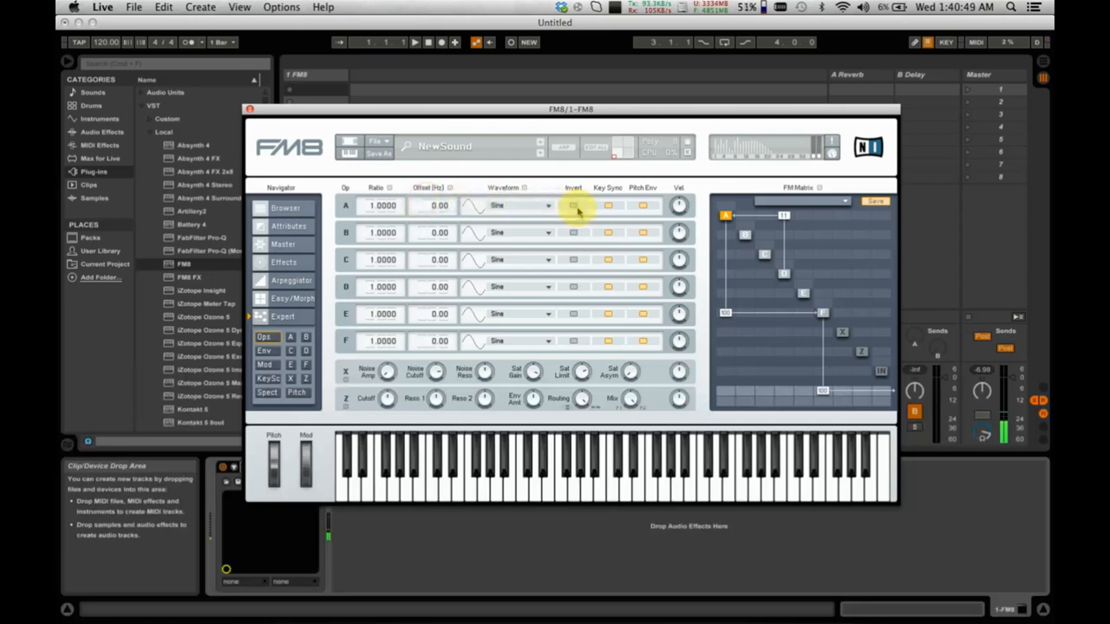
click(573, 206)
click(573, 206)
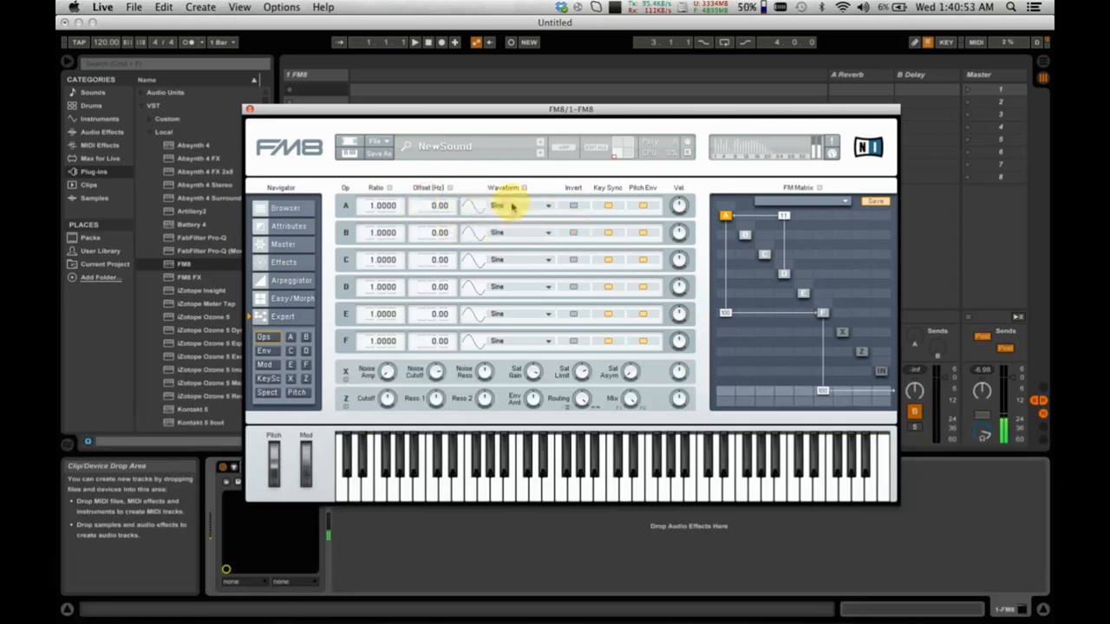
- Try Sawtooth as operator F's waveform, then change it to Soft Square
click(524, 343)
click(528, 332)
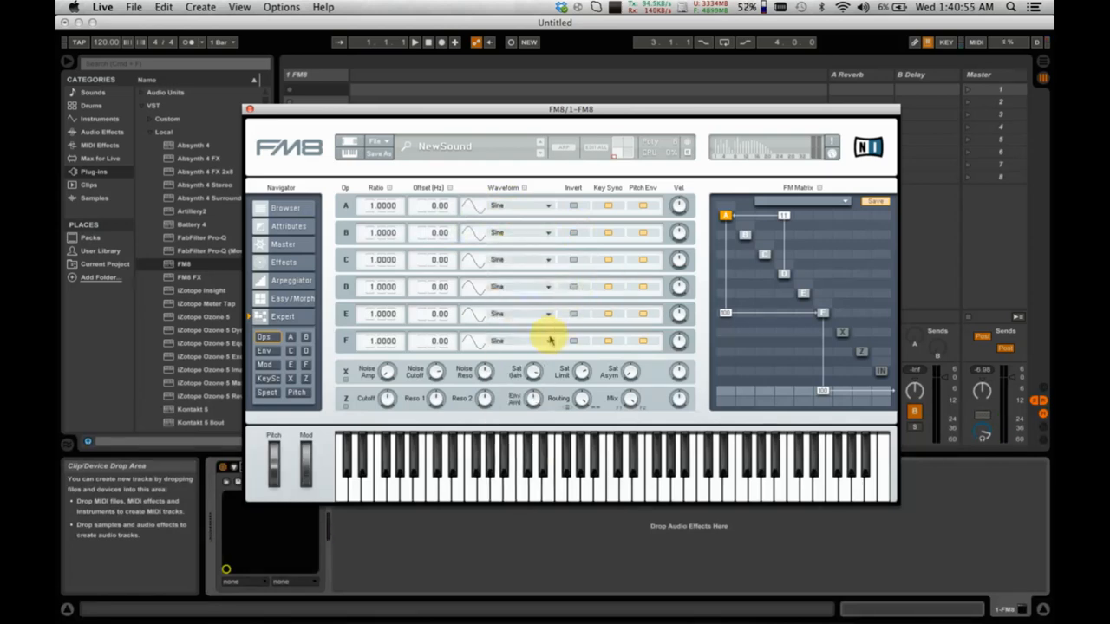
click(514, 346)
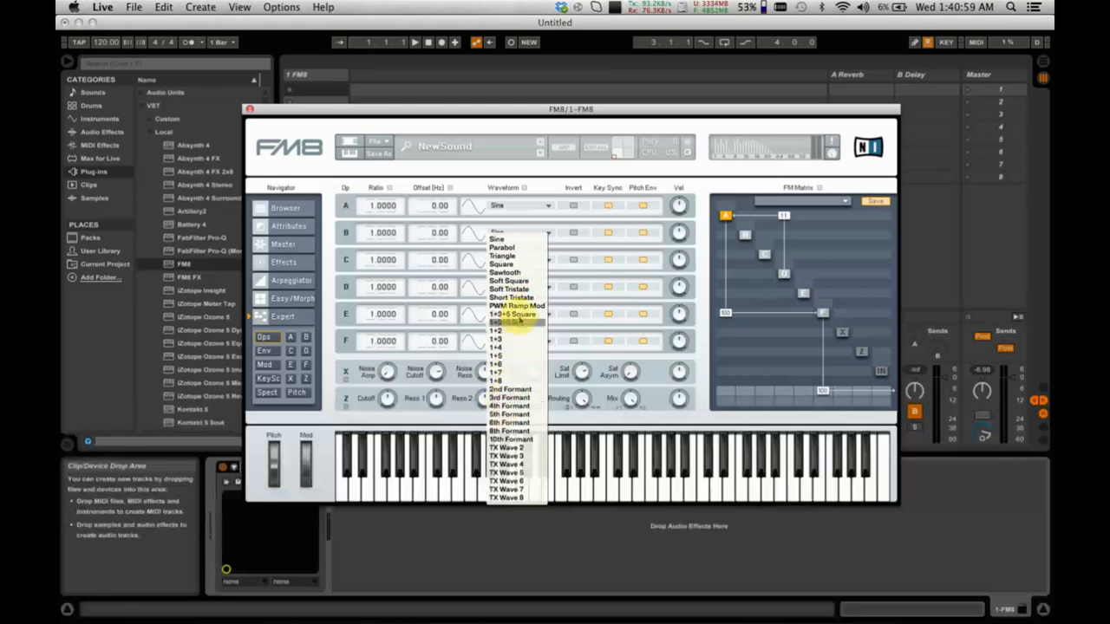
click(512, 273)
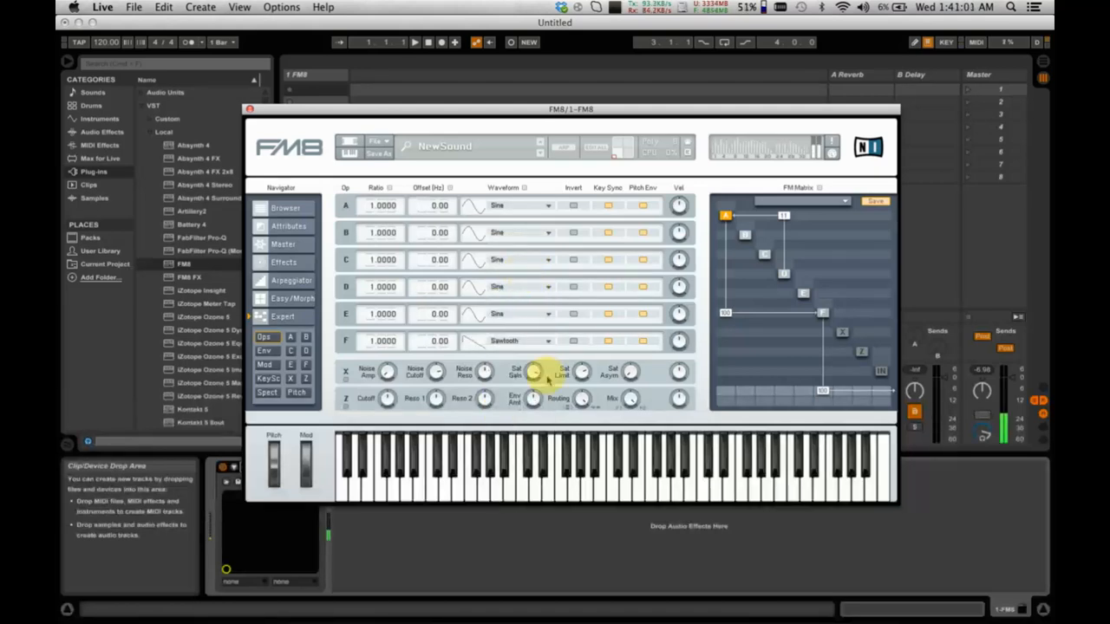
click(523, 342)
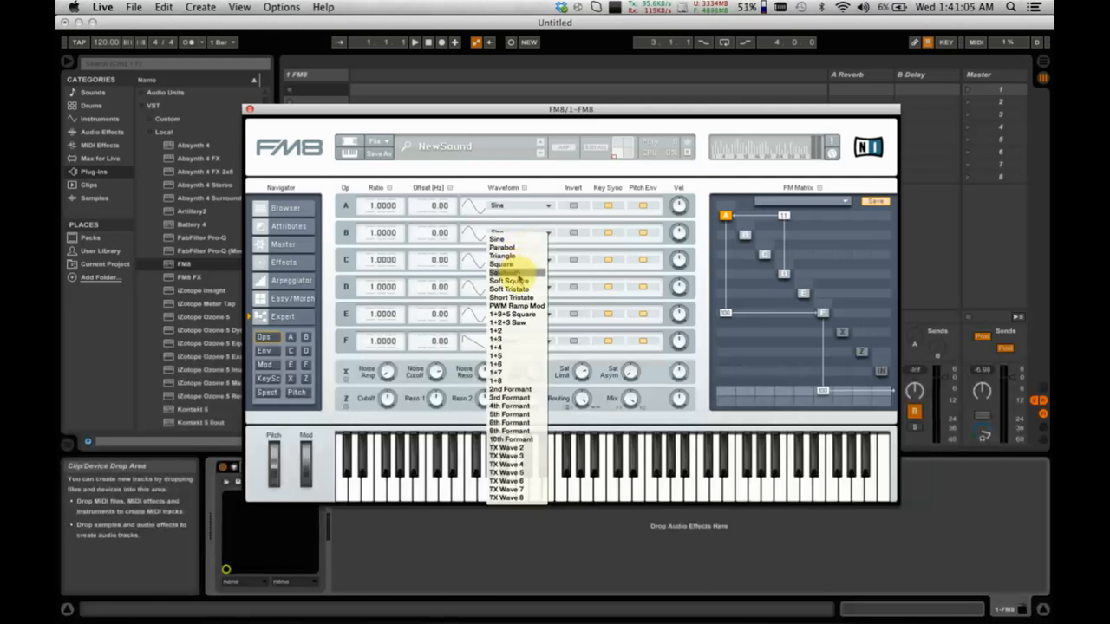
click(516, 281)
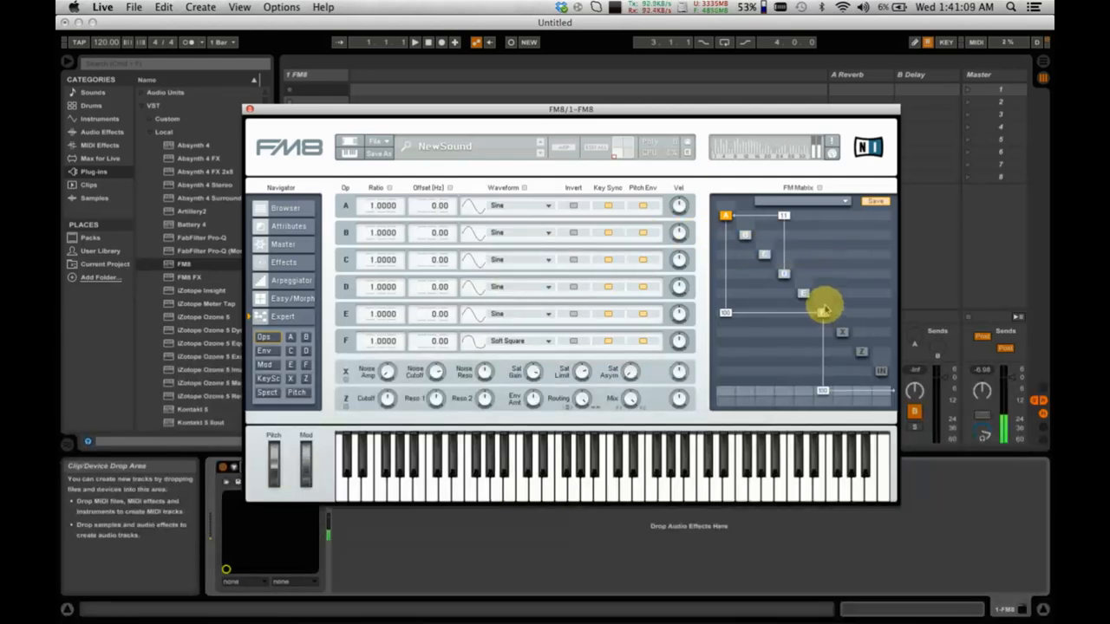
- Make operator F modulate itself at about 26 in the FM Matrix and set its ratio to 2
mouse_move(825, 306)
mouse_down()
mouse_move(829, 287)
mouse_move(825, 309)
mouse_move(830, 297)
mouse_up()
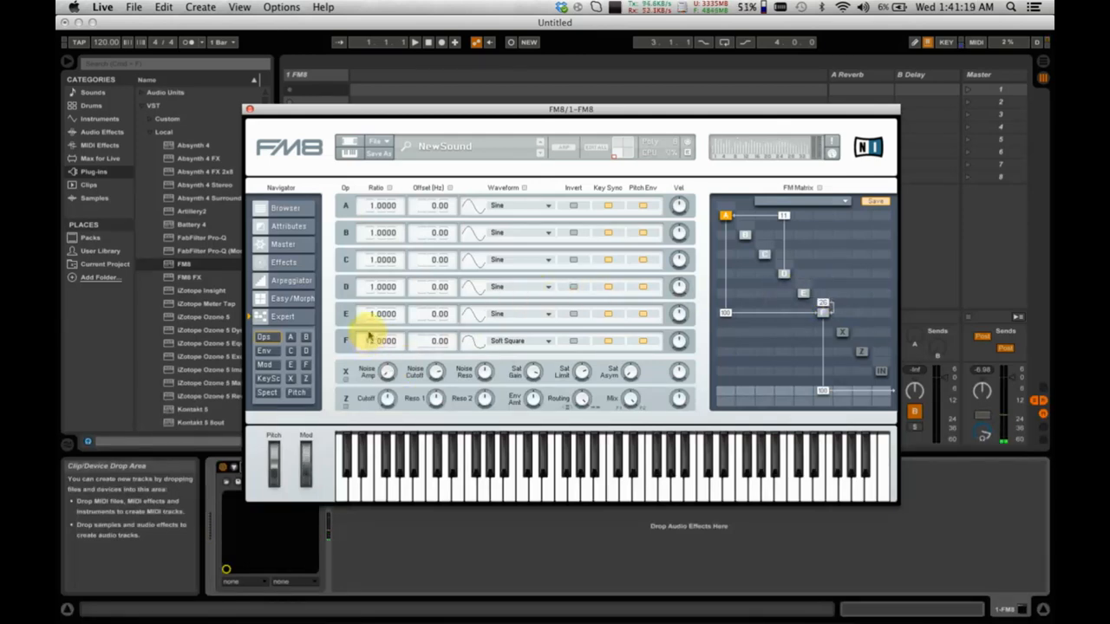
drag(369, 333, 391, 346)
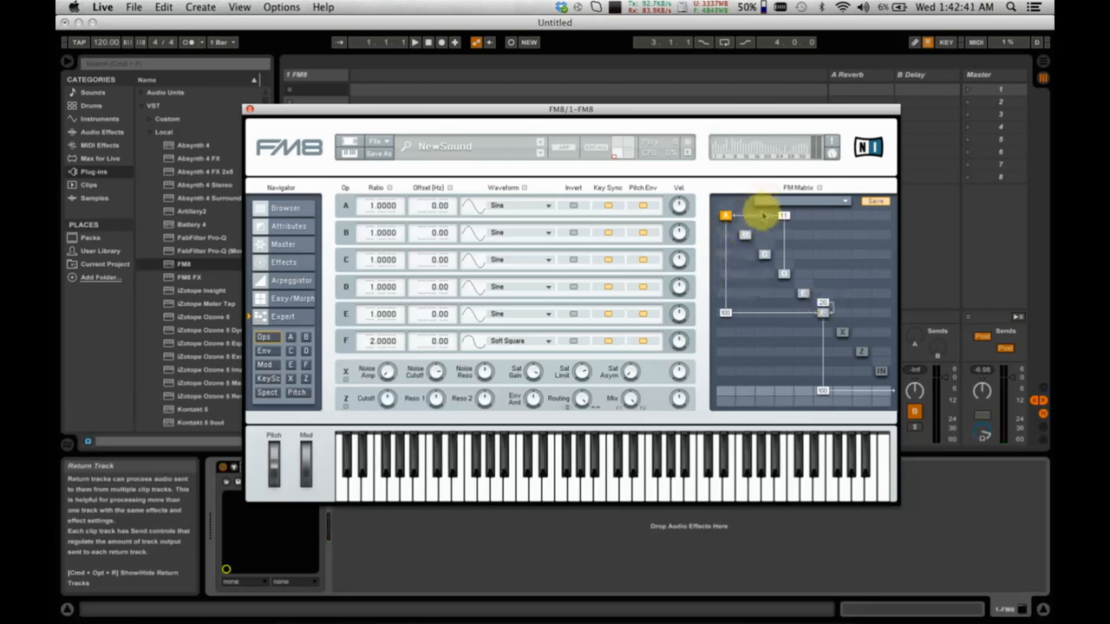
- Route operator C to modulate operator A at about 59, and operator E to modulate operator F at about 27 in the FM Matrix
mouse_move(768, 222)
mouse_down()
mouse_move(776, 148)
mouse_move(772, 215)
mouse_up()
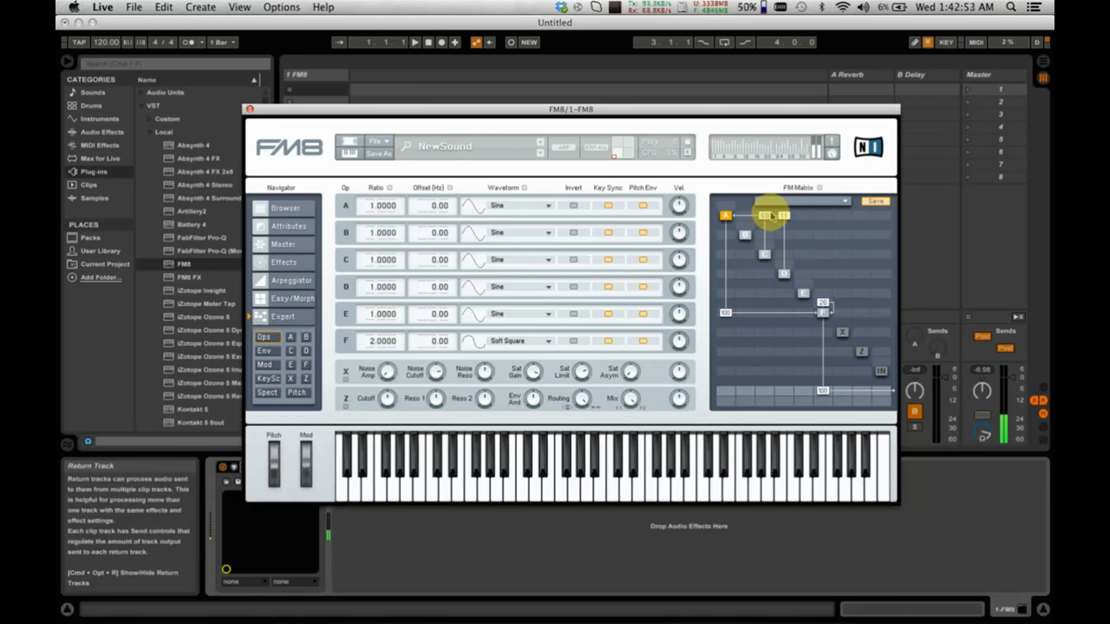
mouse_move(772, 217)
mouse_down()
mouse_move(768, 227)
mouse_move(763, 208)
mouse_move(766, 224)
mouse_up()
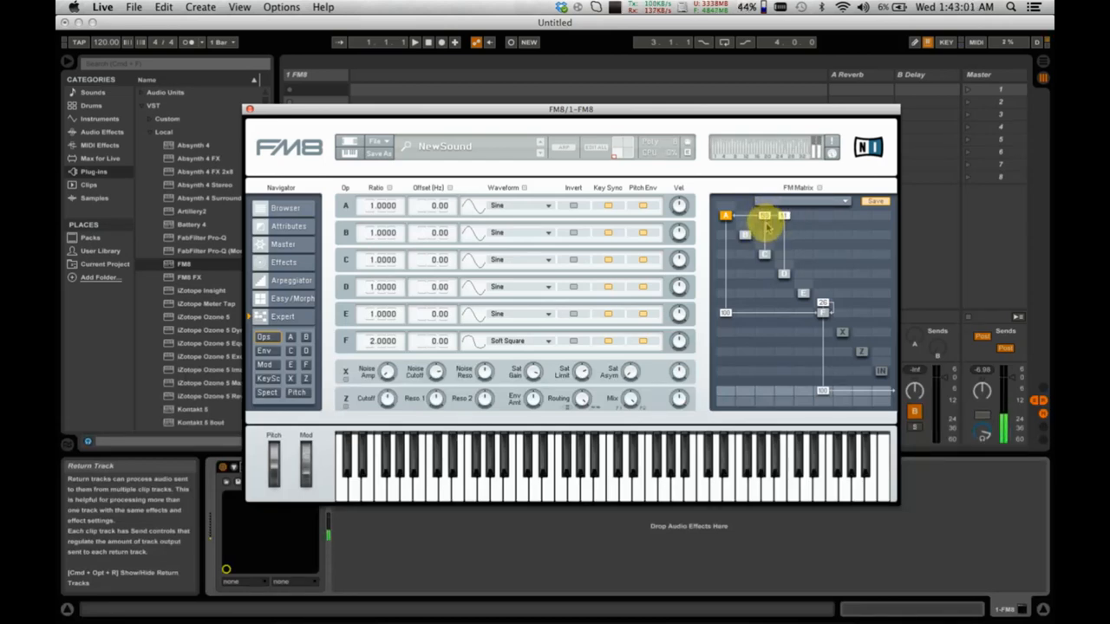
drag(767, 225, 769, 221)
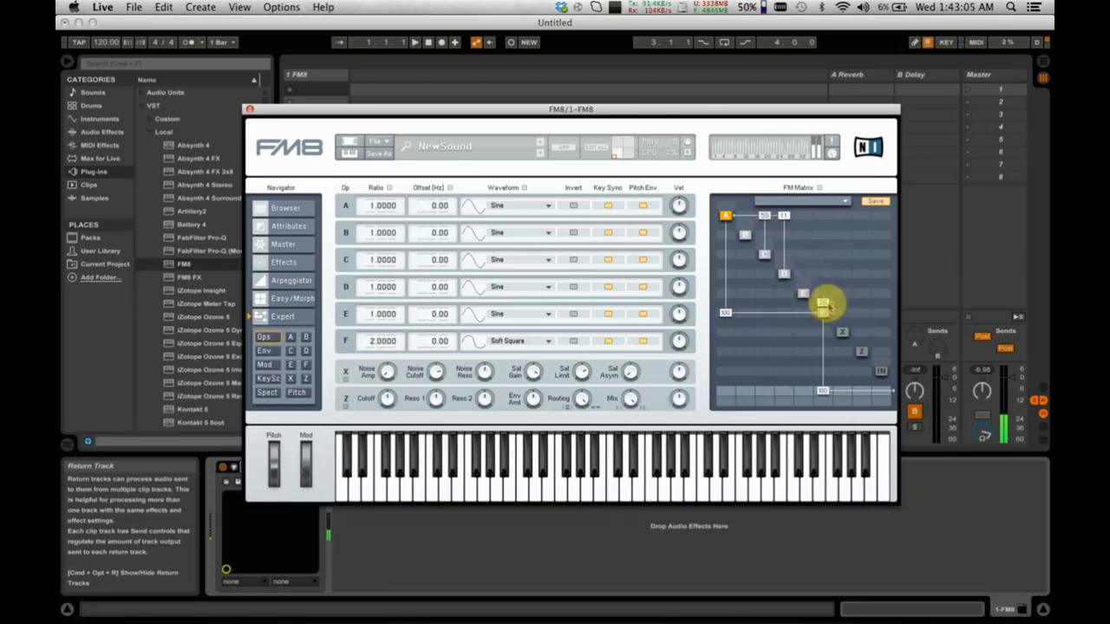
mouse_move(806, 315)
mouse_down()
mouse_move(806, 293)
mouse_move(800, 309)
mouse_up()
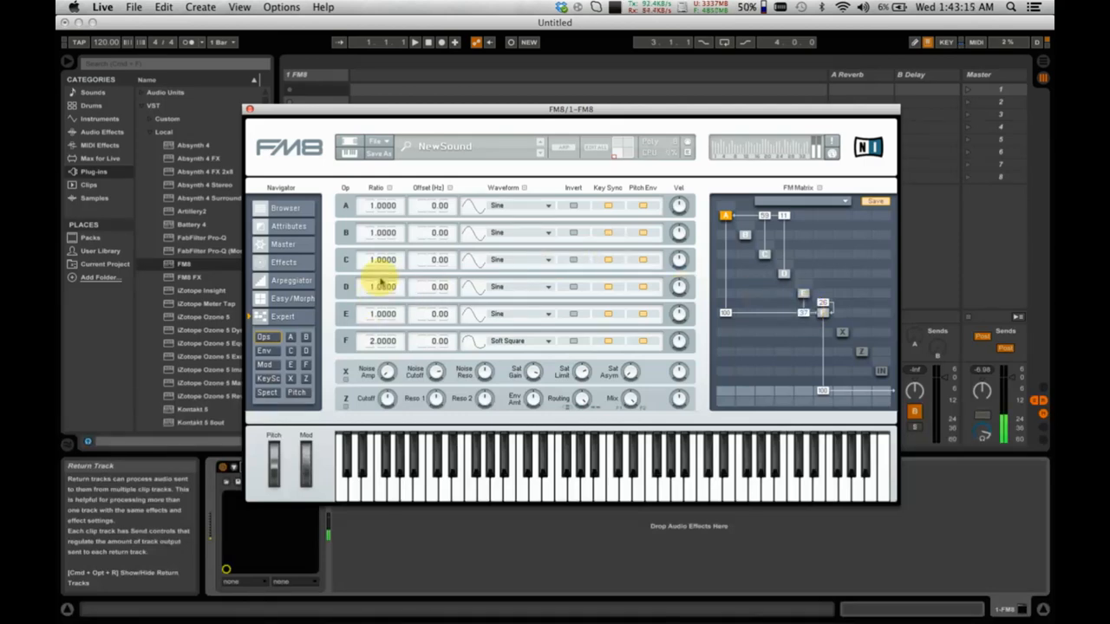
- Set the ratios of operators A and F to 0.5 and operator A's offset to 0.40 Hz, and play a test note
drag(372, 205, 405, 219)
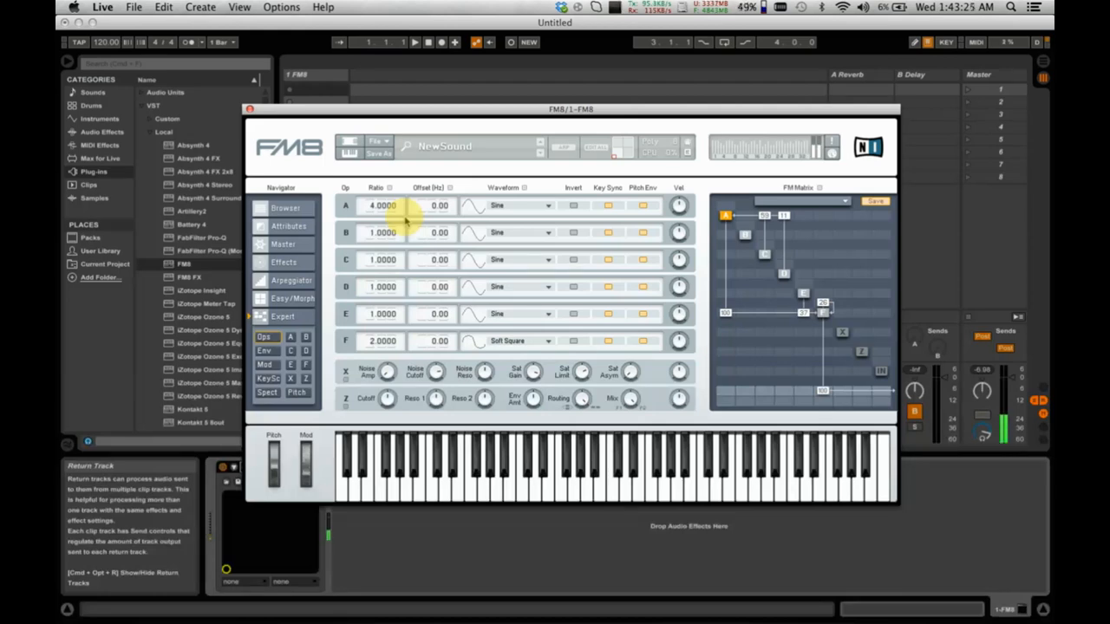
drag(373, 205, 376, 232)
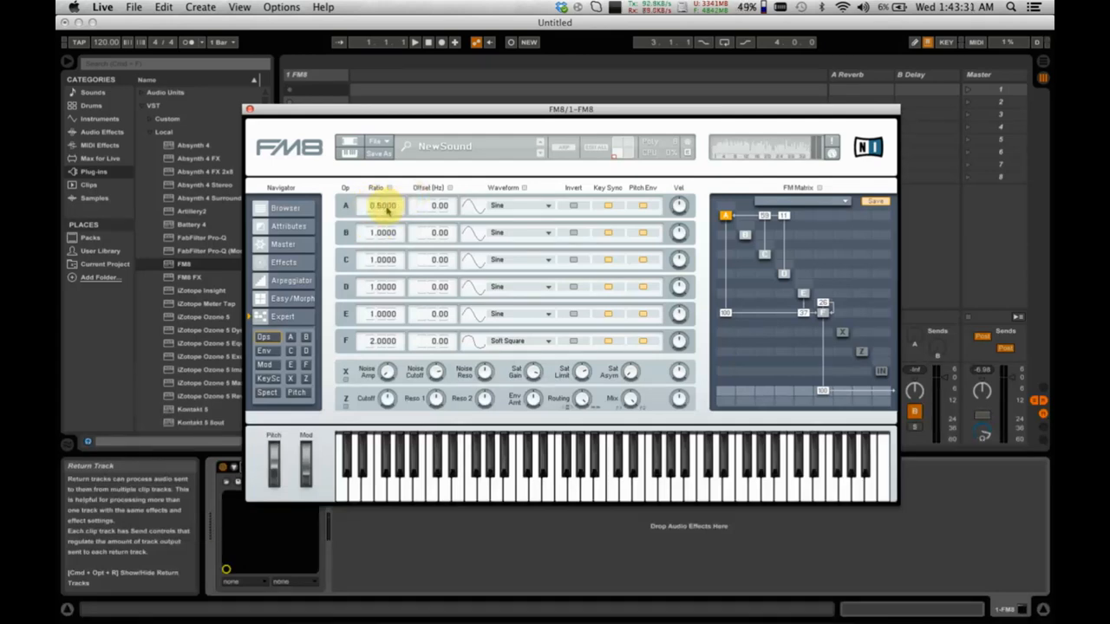
drag(374, 340, 391, 339)
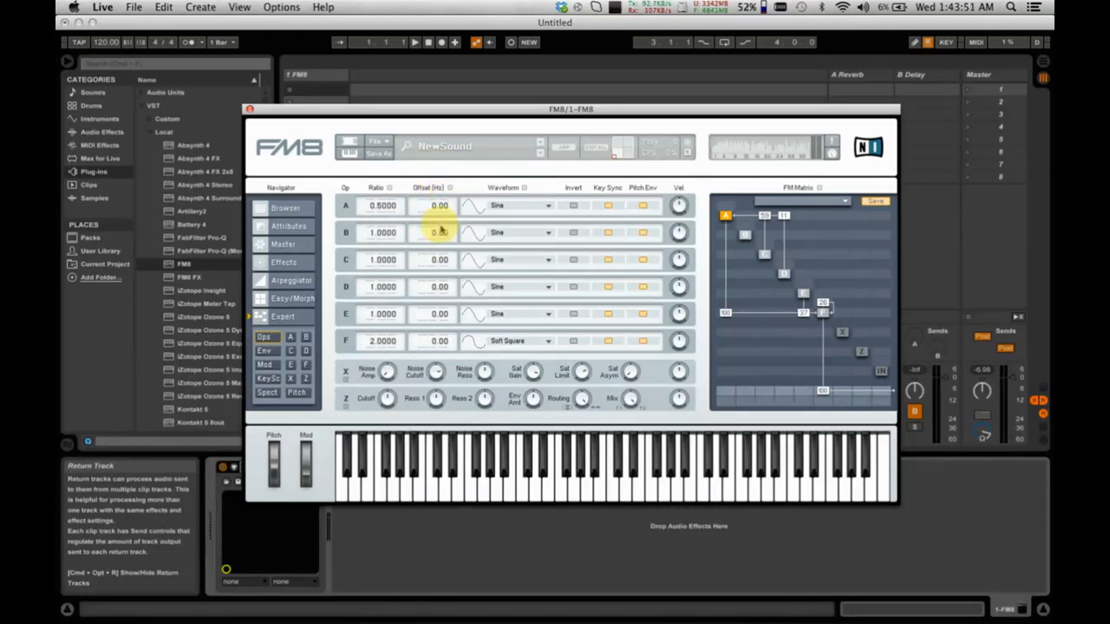
drag(447, 208, 454, 178)
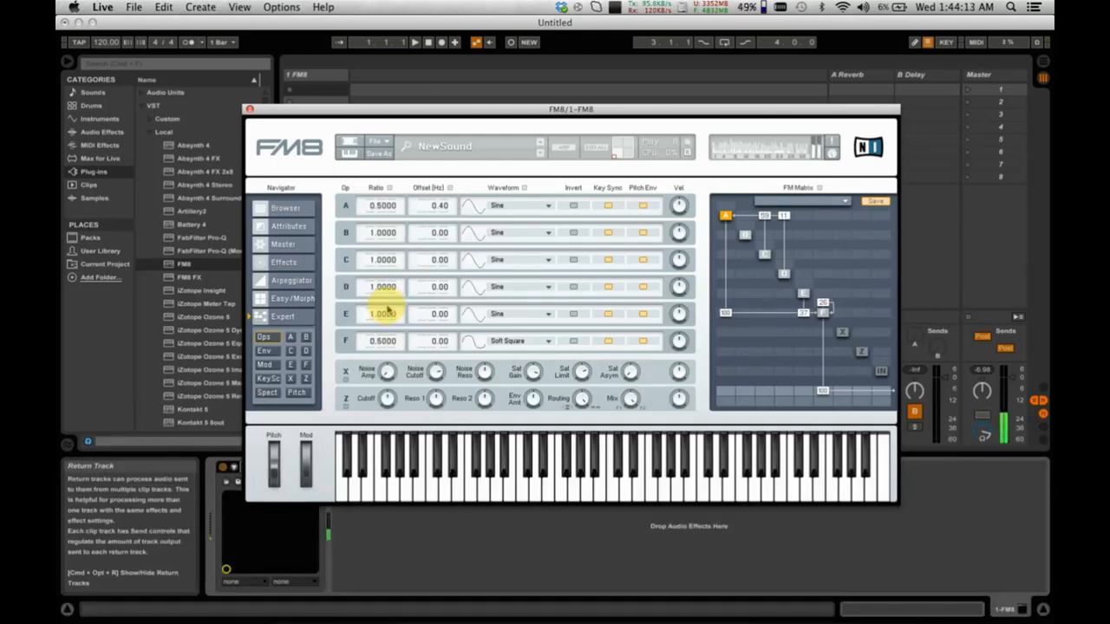
key(a)
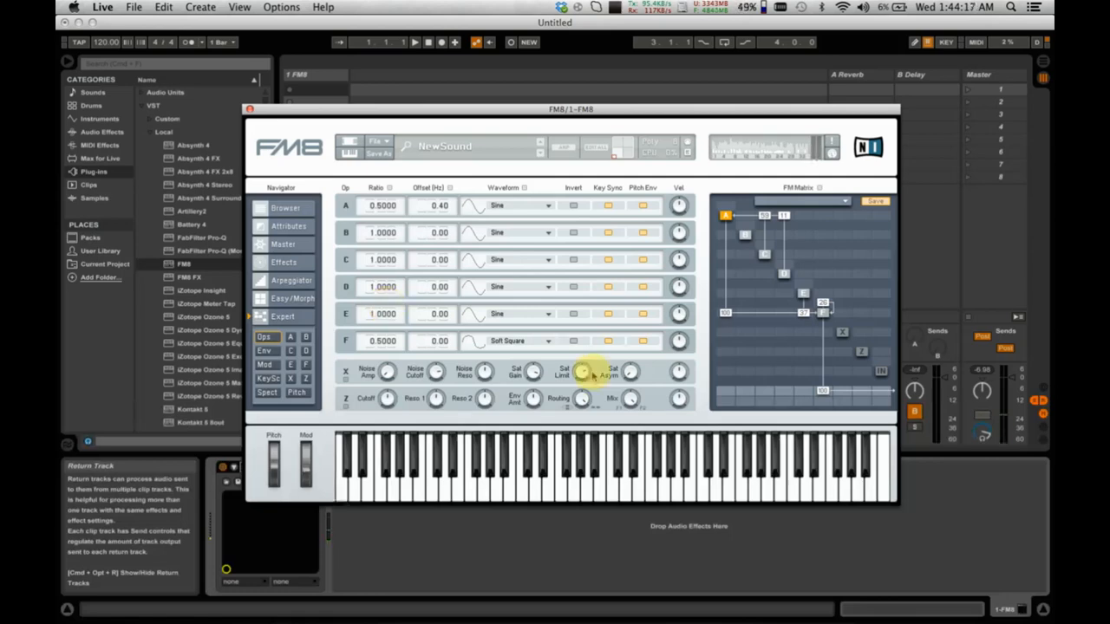
- Lower operator C's modulation of operator A to 14, and remove operator E's modulation of operator F
drag(770, 210, 770, 232)
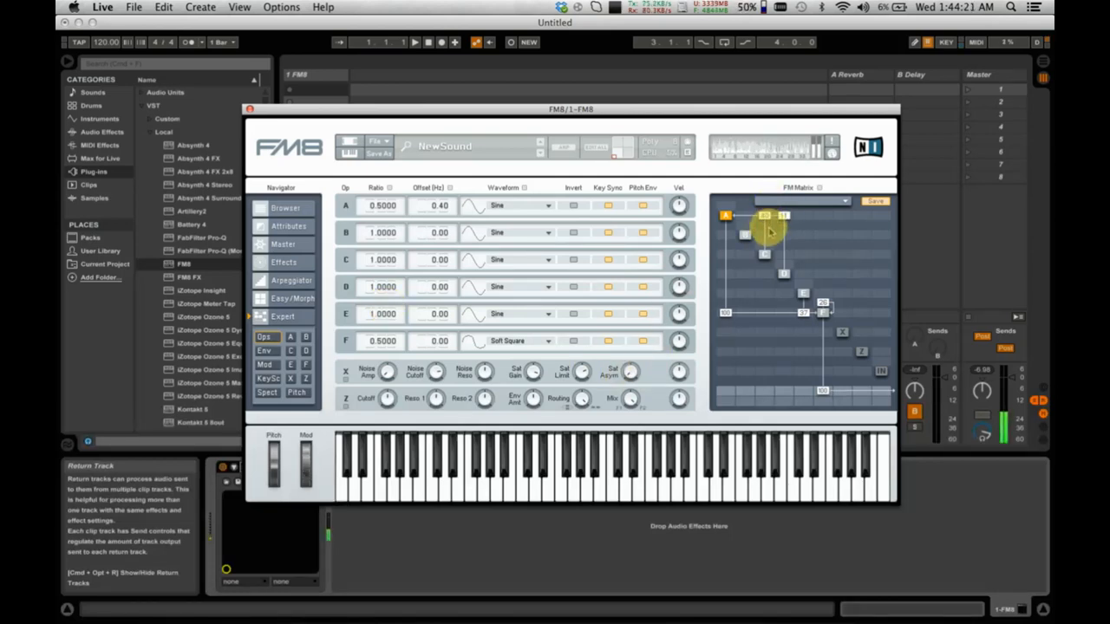
mouse_move(768, 230)
mouse_down()
mouse_move(768, 216)
mouse_move(764, 231)
mouse_up()
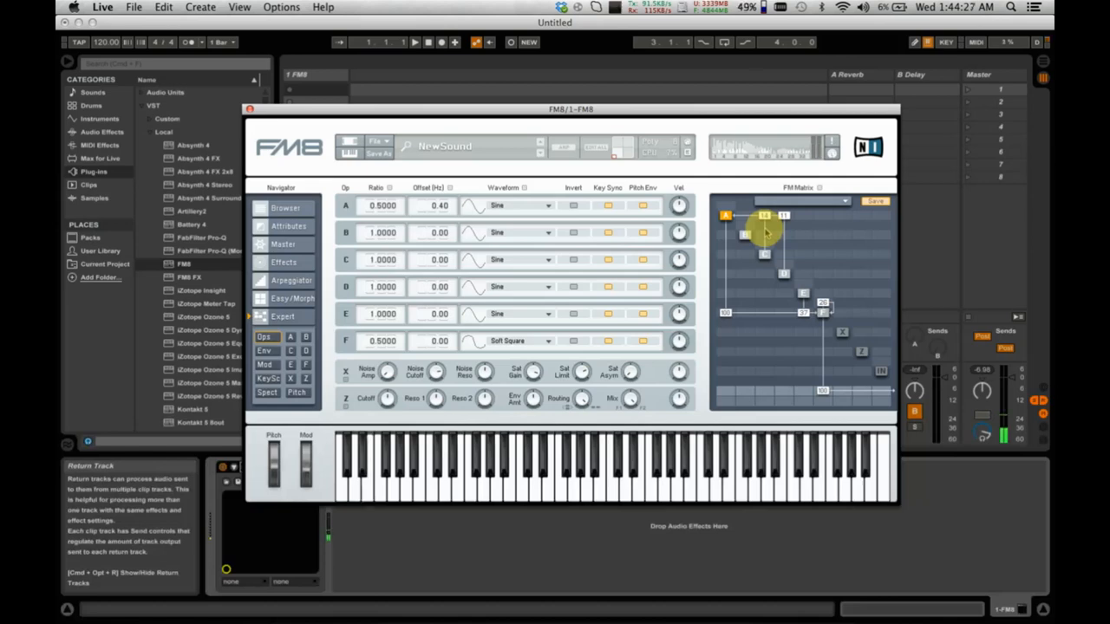
drag(805, 321, 804, 346)
- Set operator F's waveform to Triangle and play test notes
click(538, 342)
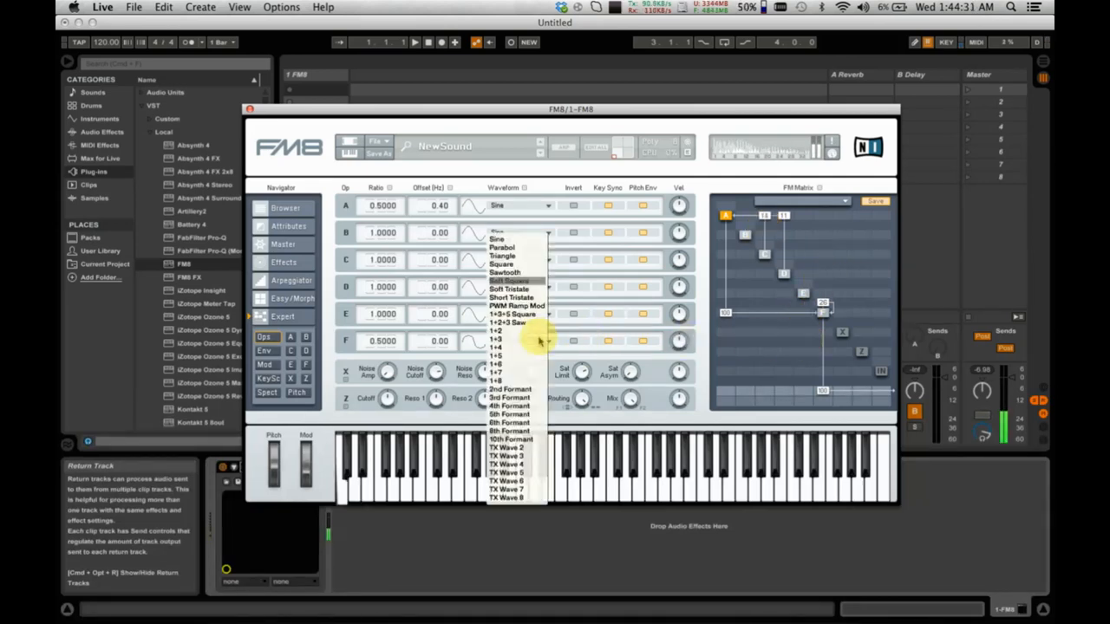
click(526, 254)
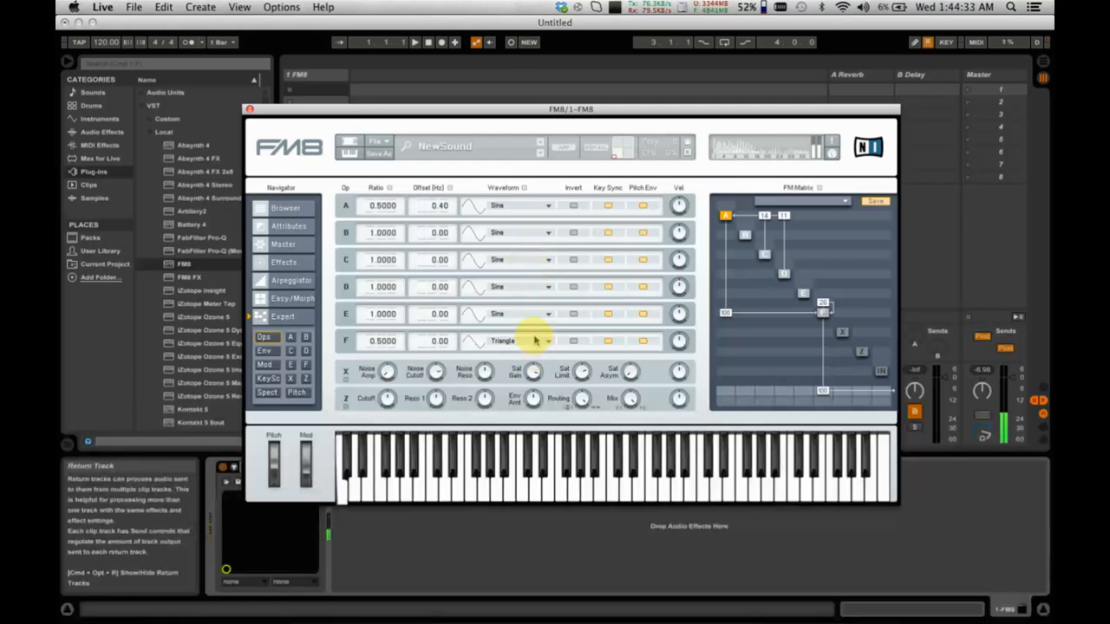
key(a)
key(g)
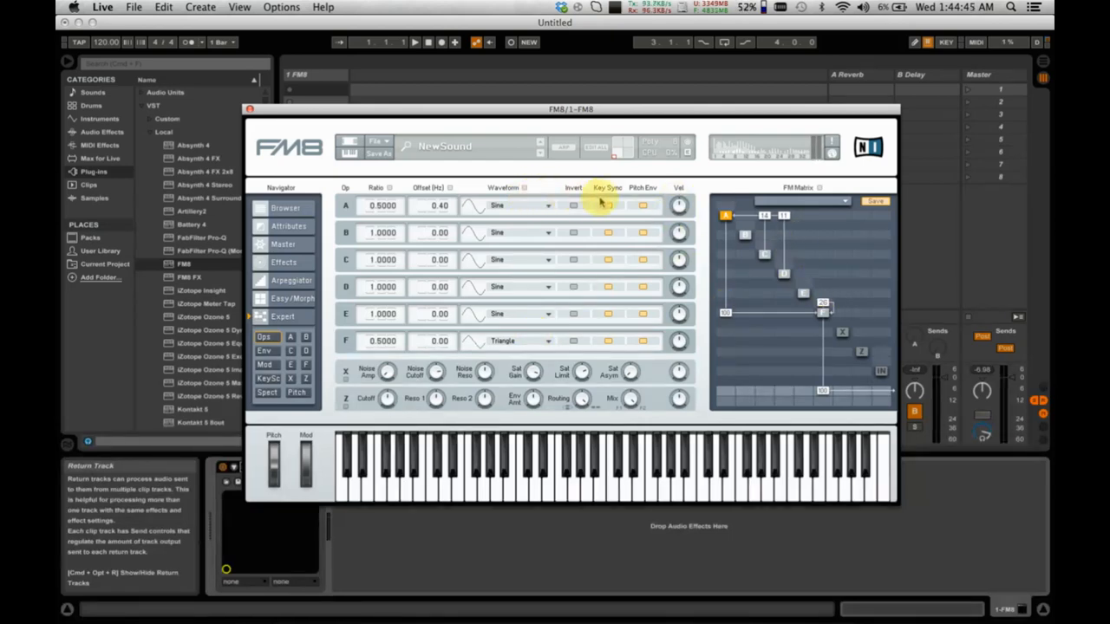
- Invert operator B and route it to modulate operator E at 41, with operator E modulating operator A at 9
click(574, 234)
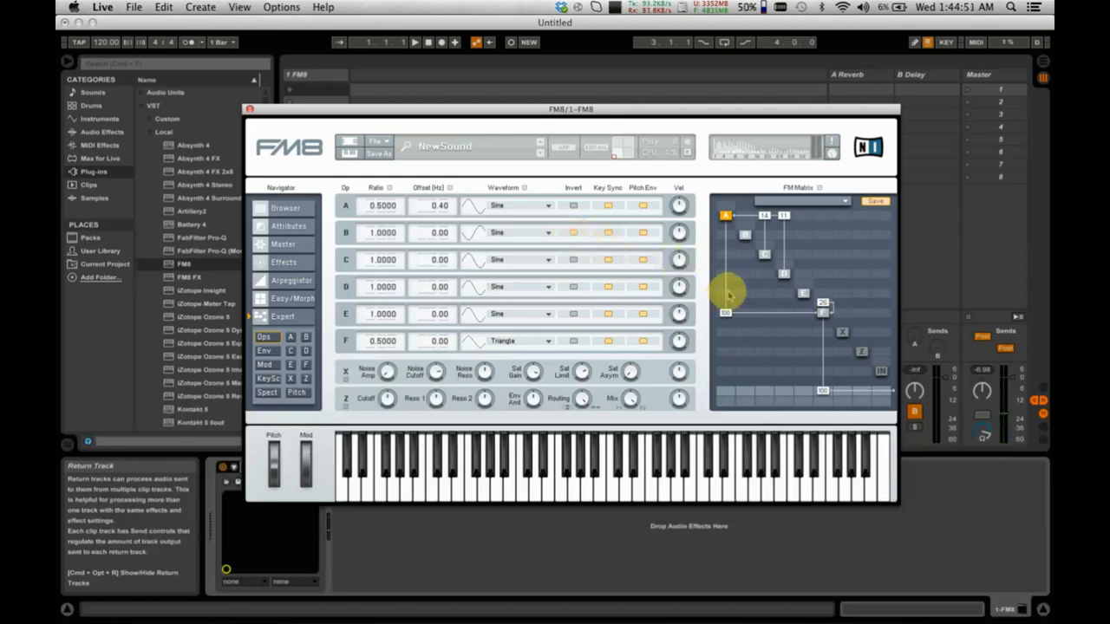
drag(743, 293, 774, 270)
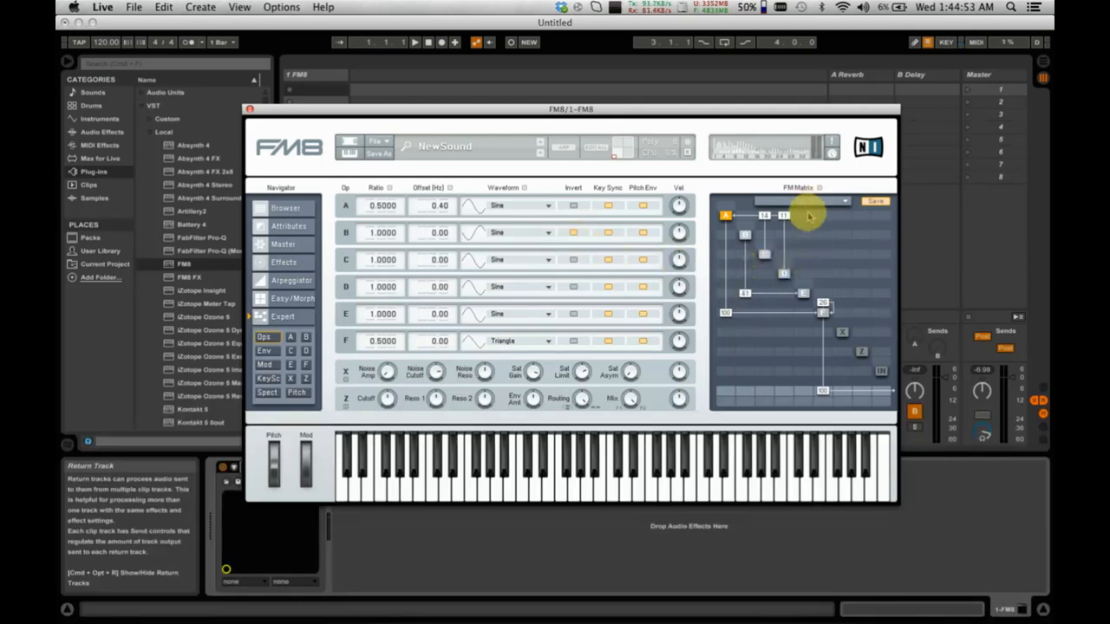
drag(807, 217, 817, 212)
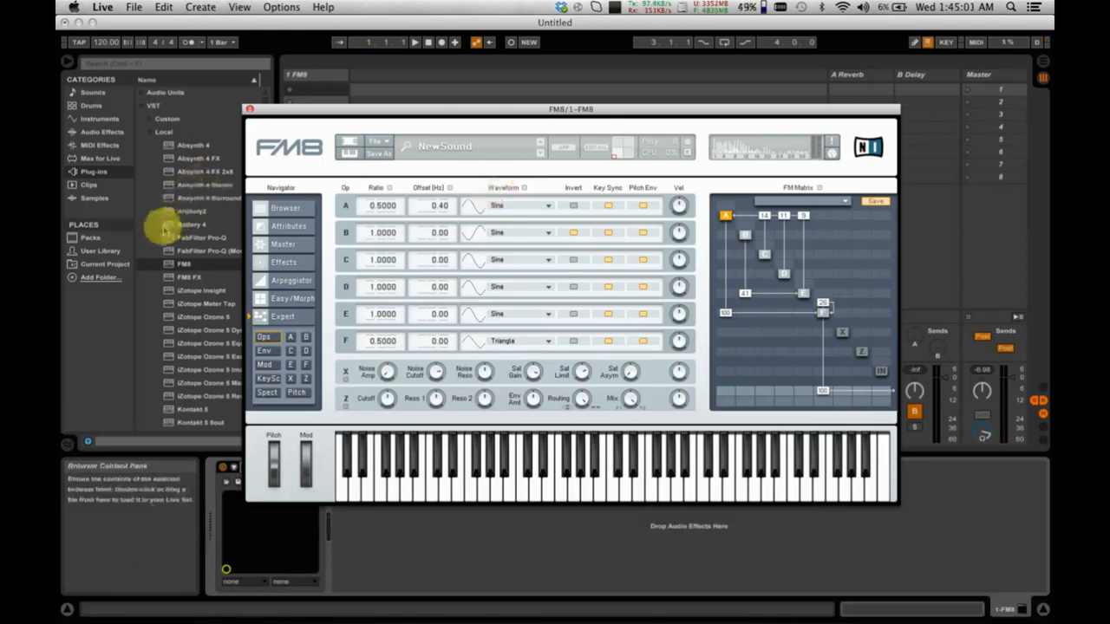
- Adjust the timbre brightness in the Easy/Morph controls and set the master pitch transpose to 12
click(290, 300)
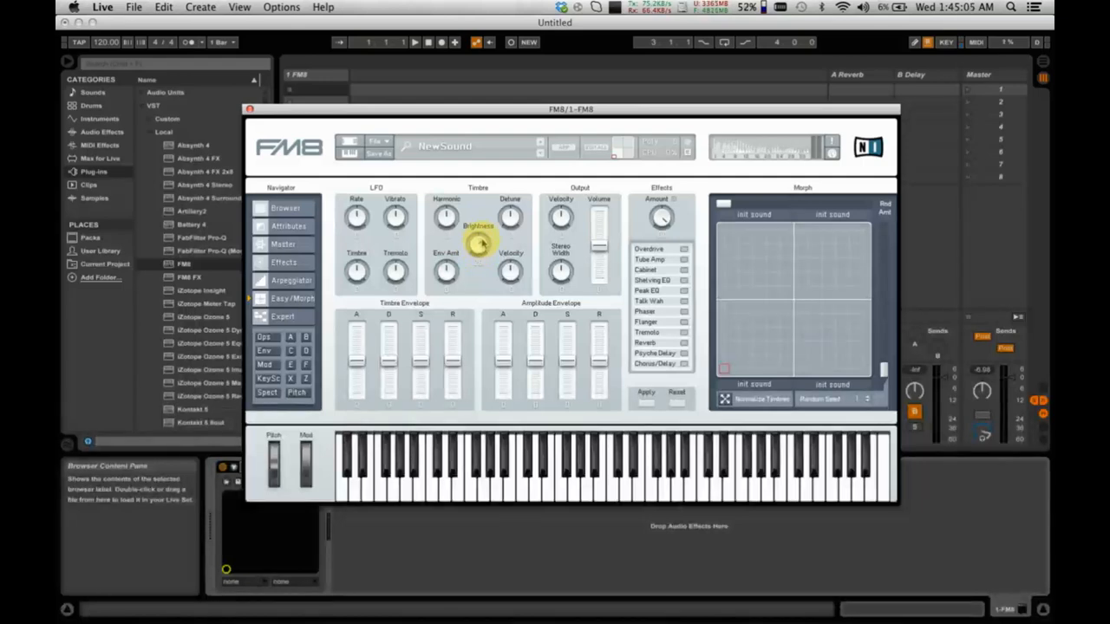
drag(484, 238, 482, 242)
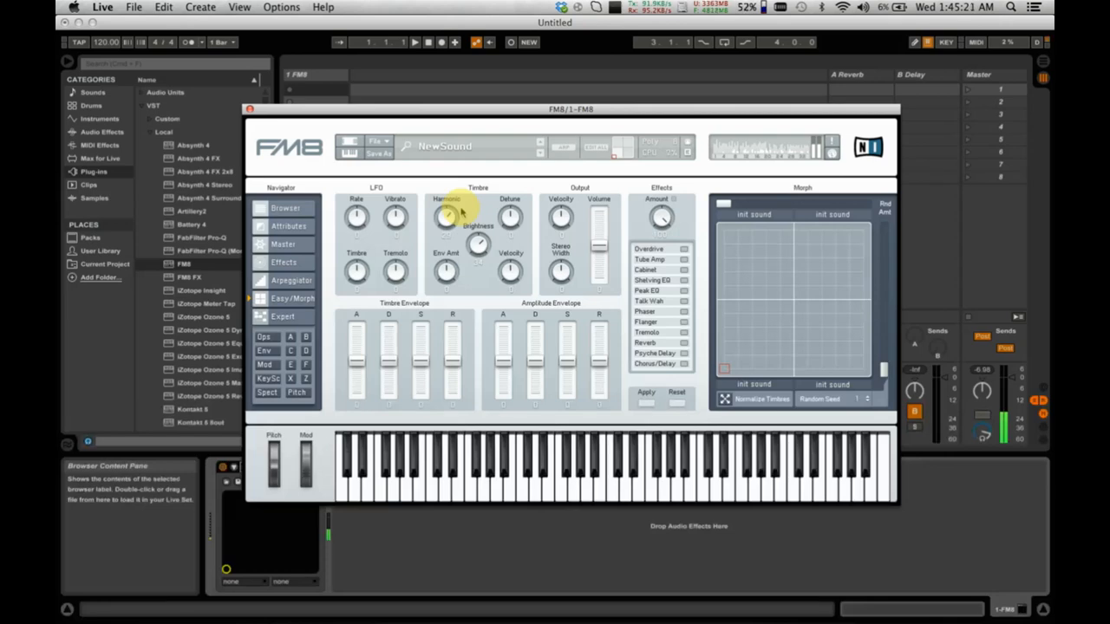
click(283, 244)
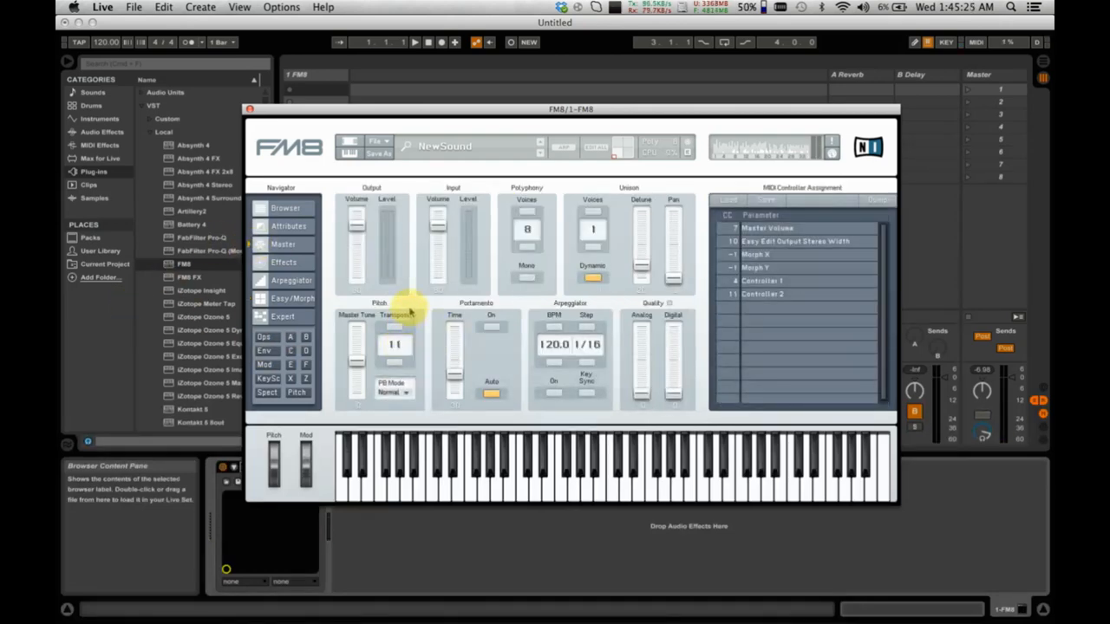
click(401, 328)
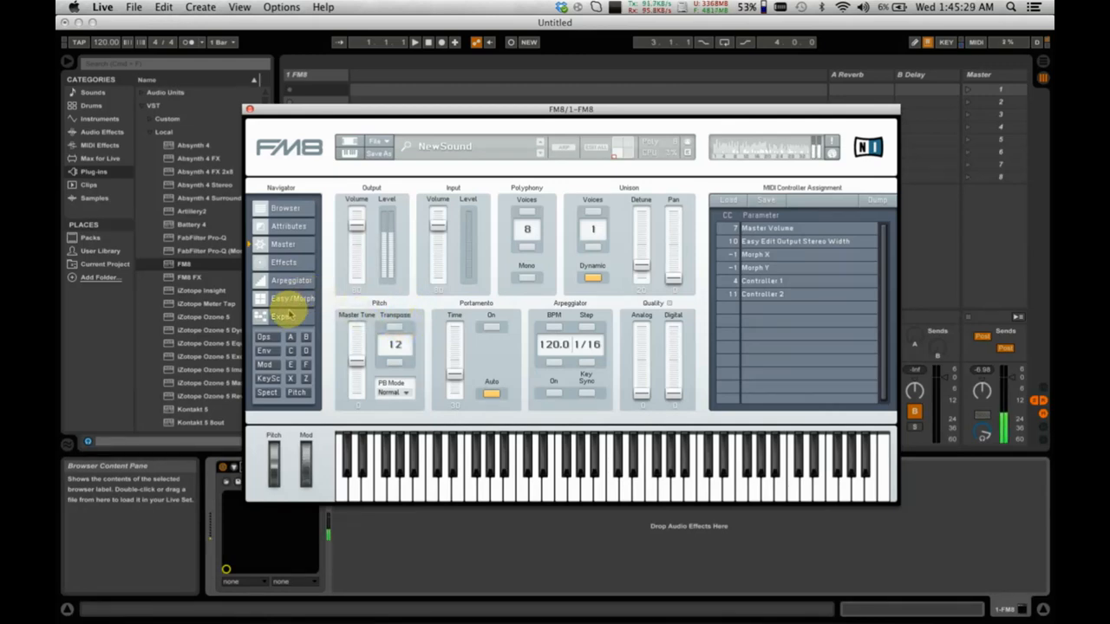
- Lower operator B's modulation of operator E to 11 and set operator A's ratio to 2.0041
click(283, 316)
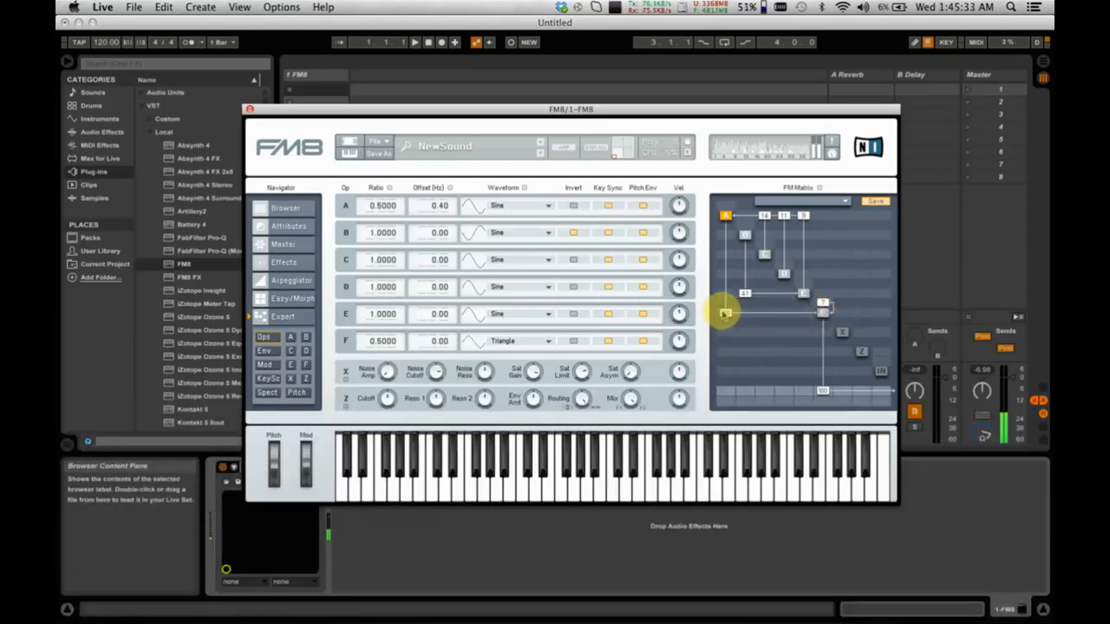
drag(746, 305, 746, 324)
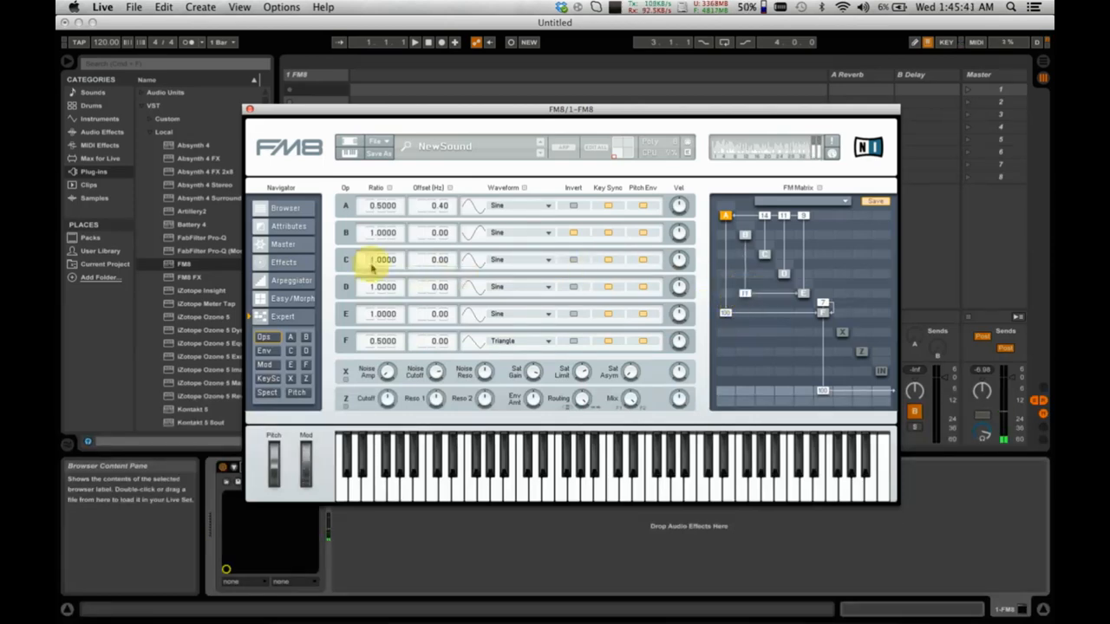
drag(373, 205, 407, 128)
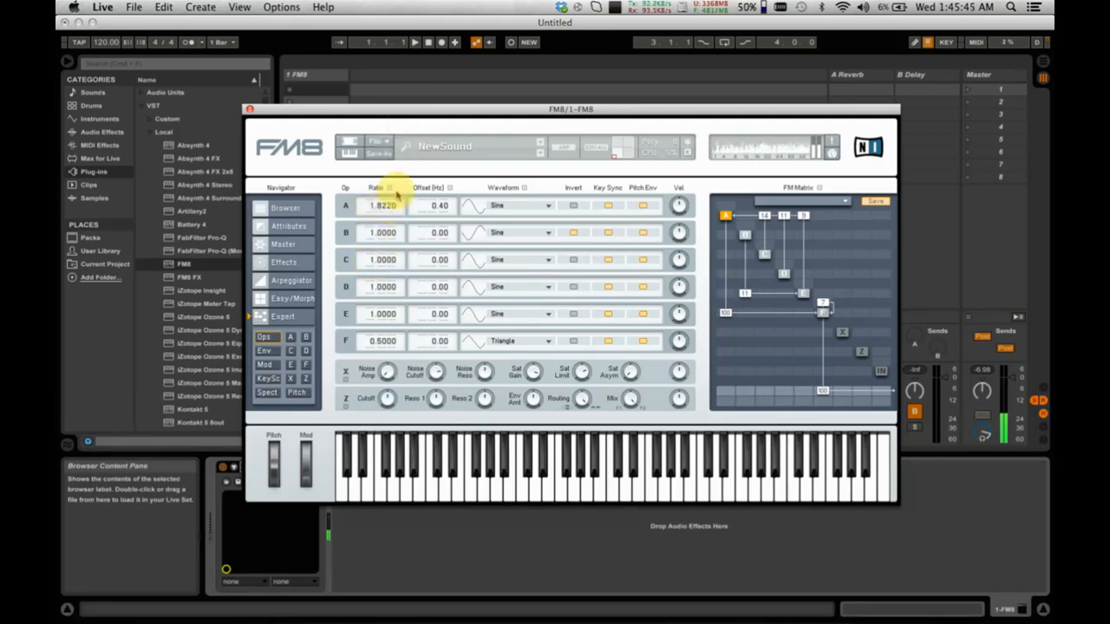
drag(387, 212, 445, 239)
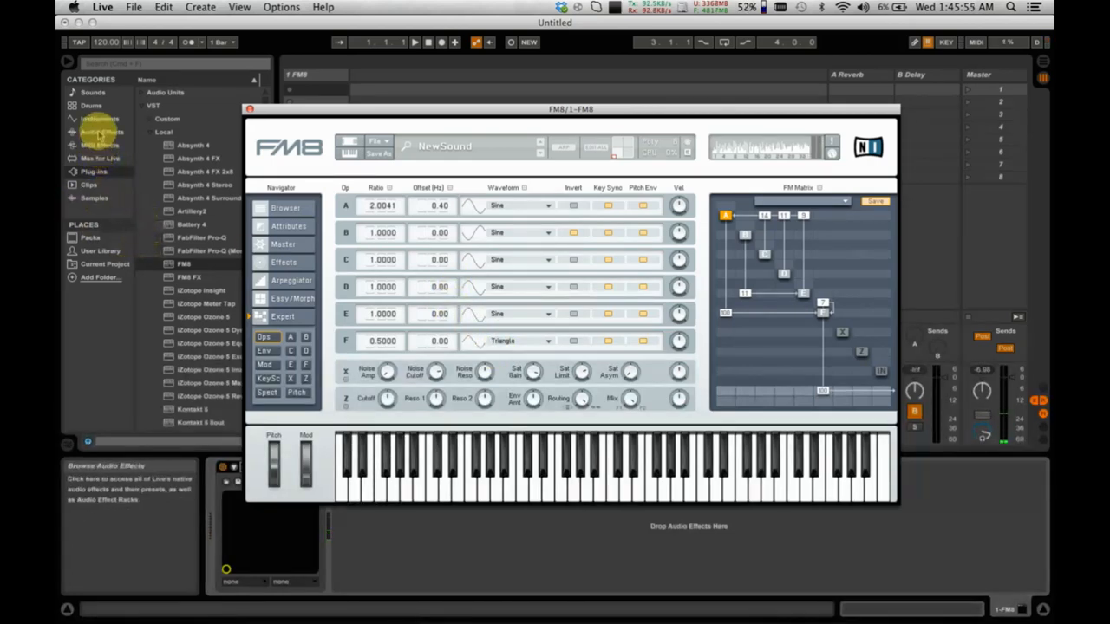
- Add Live's Reverb audio effect after FM8 and adjust its decay time, size and dry/wet mix
click(100, 132)
scroll(190, 342, down, 3)
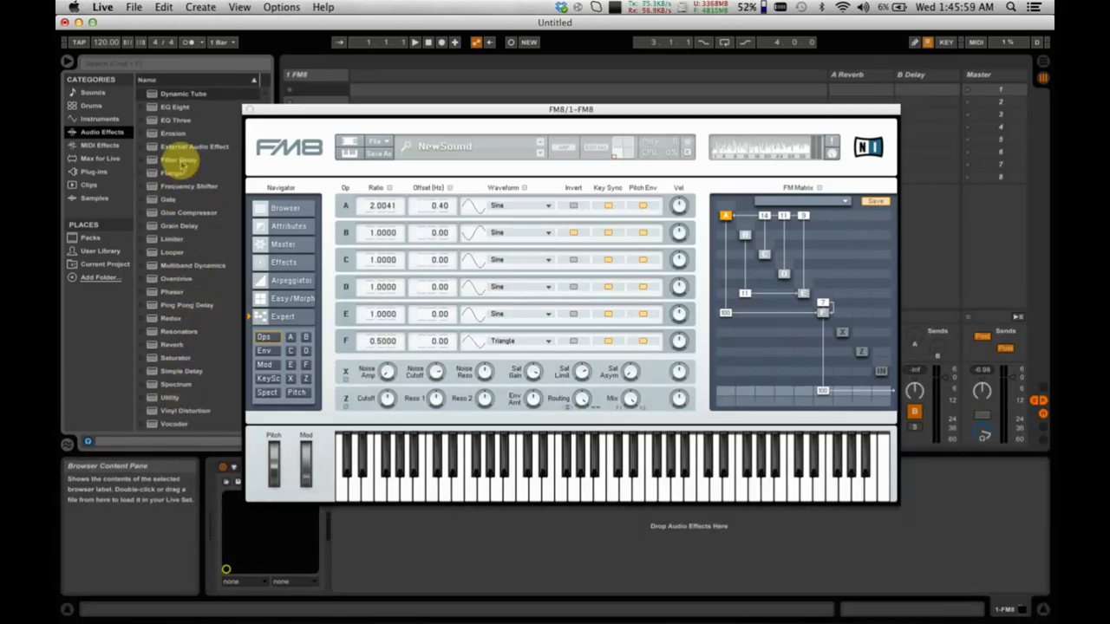
click(174, 345)
drag(386, 547, 399, 542)
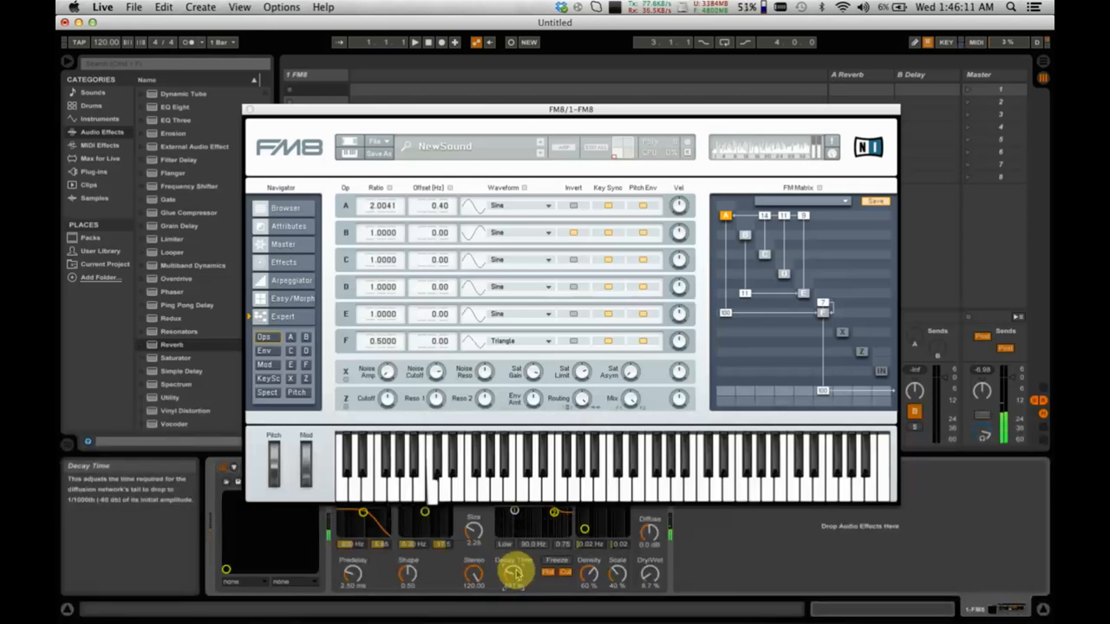
- Set the master unison to 3 voices, reduce the detune, widen the unison pan, and lower the output volume
click(291, 245)
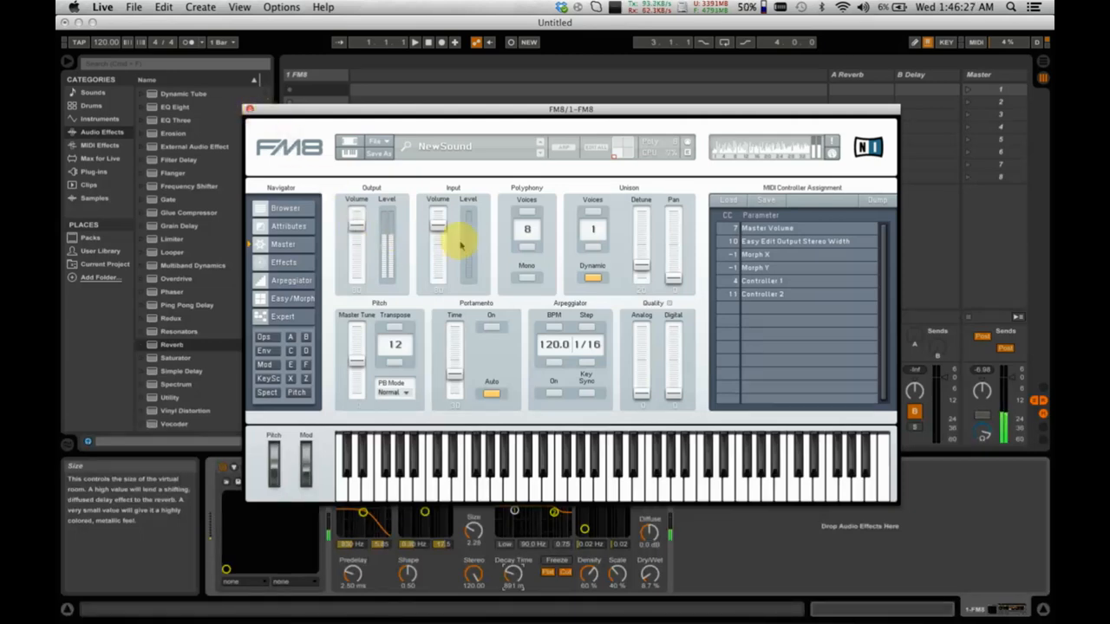
drag(596, 237, 595, 225)
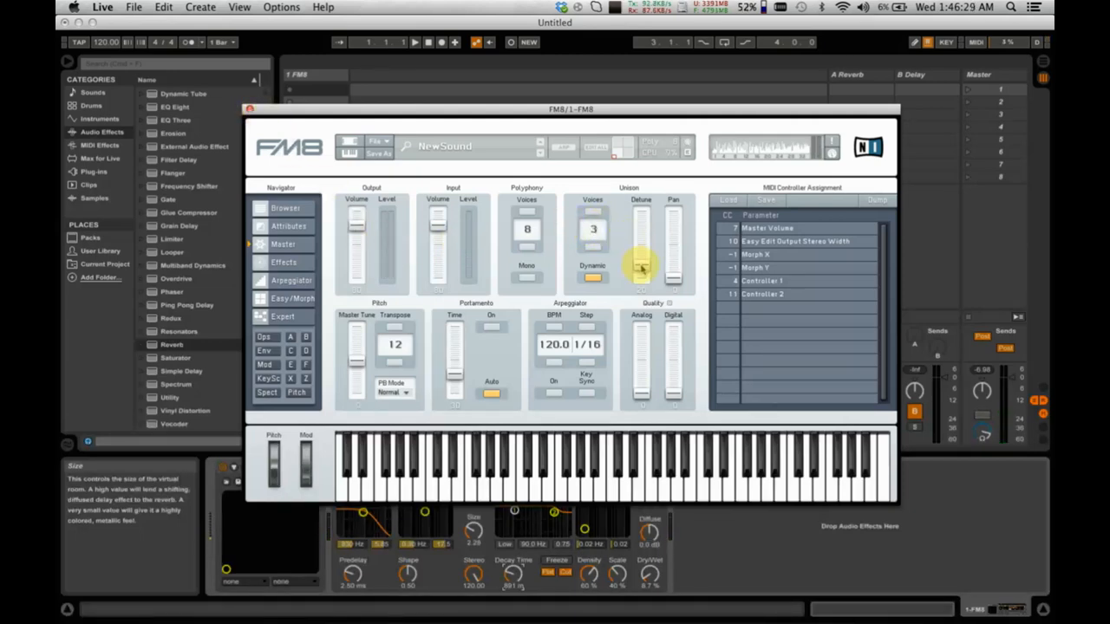
drag(643, 268, 663, 253)
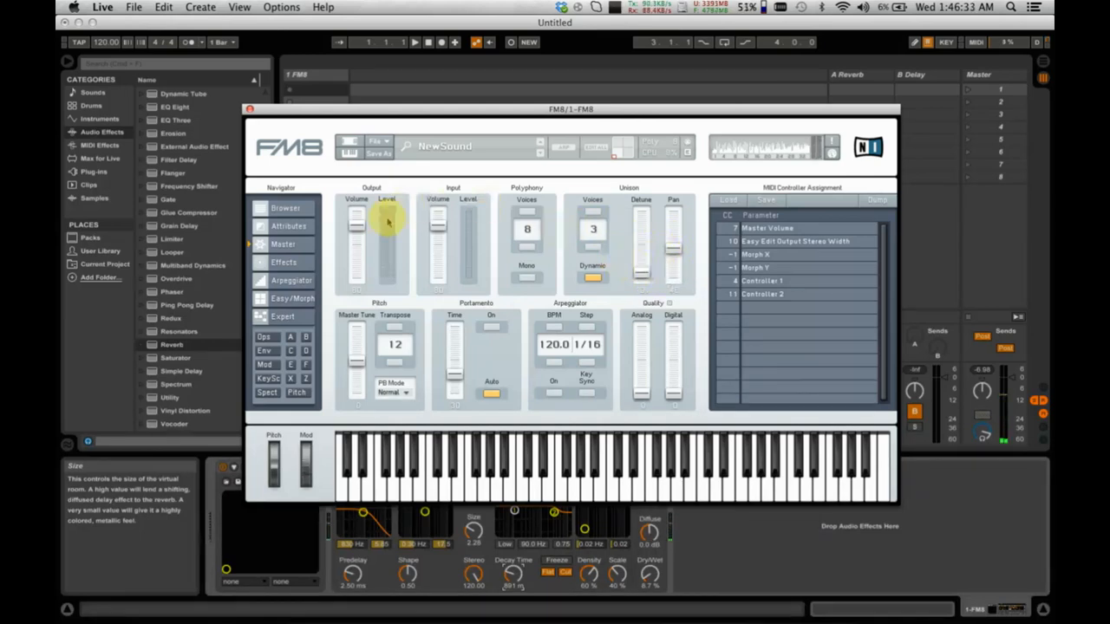
drag(357, 223, 356, 256)
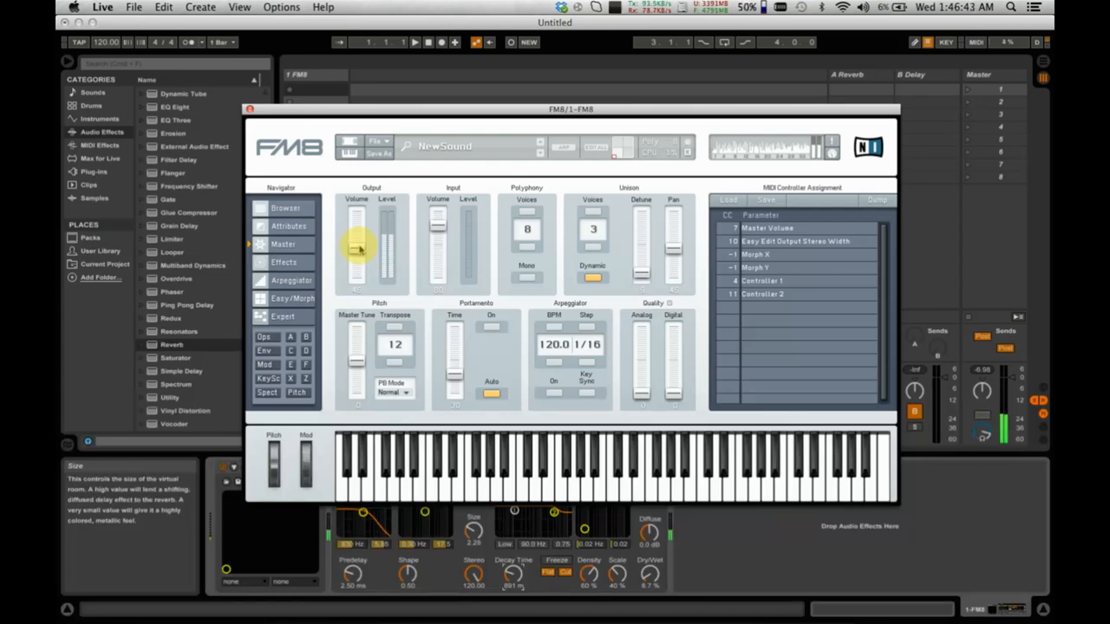
- Replace operator F's direct output with a route into filter operator Z, and send Z to the output at 100
click(264, 336)
double_click(825, 390)
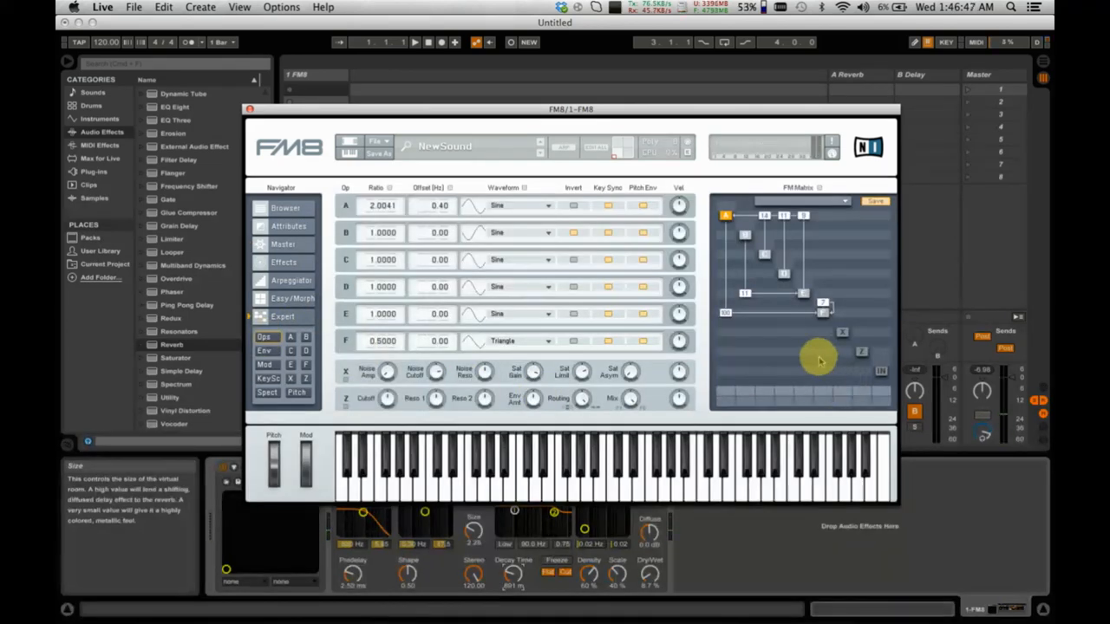
double_click(821, 354)
double_click(863, 392)
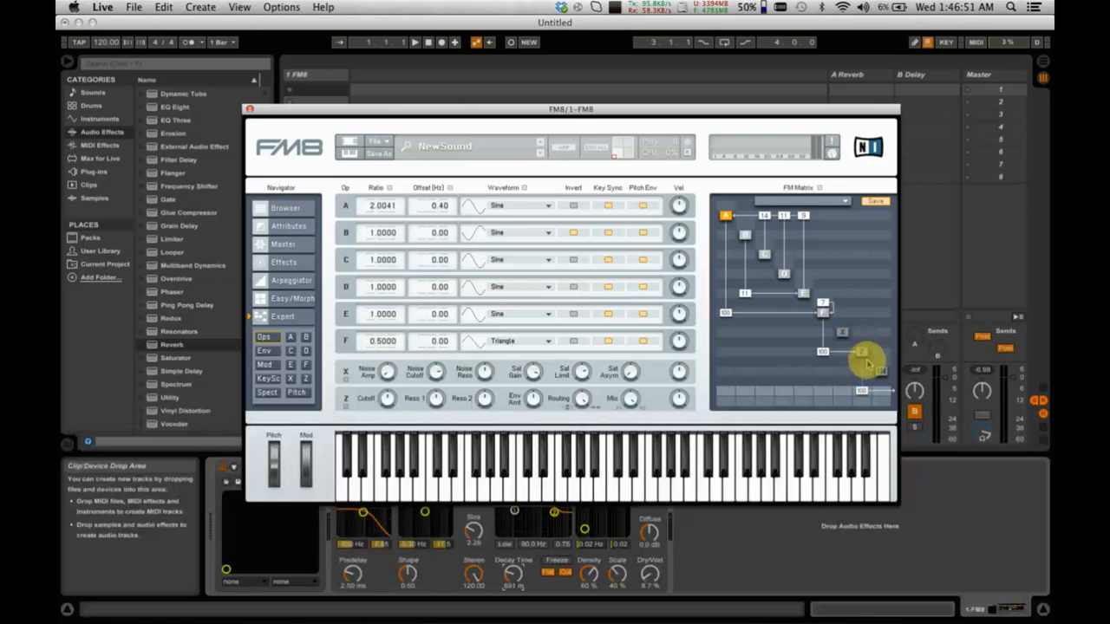
- Adjust the filter modes and resonance of operator Z while playing test notes
click(860, 350)
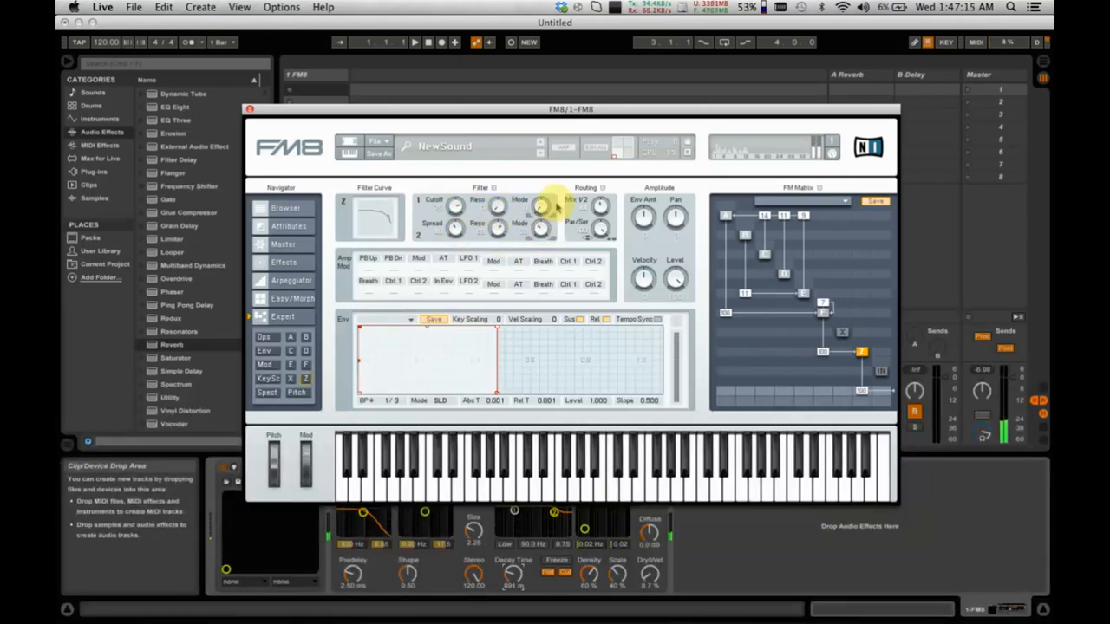
drag(543, 208, 553, 171)
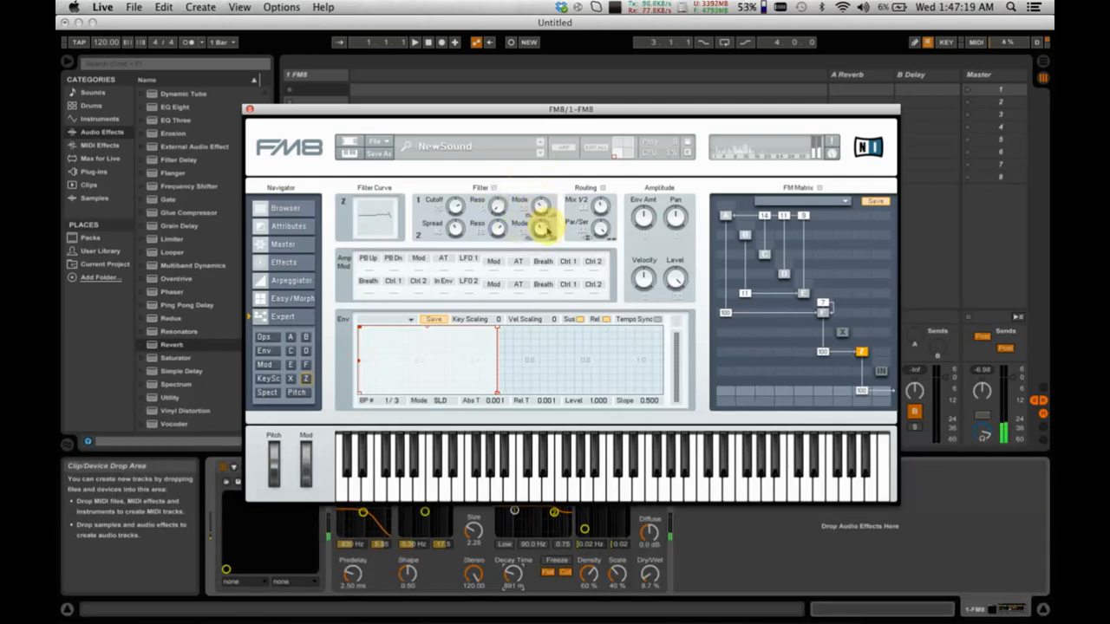
drag(500, 232, 506, 260)
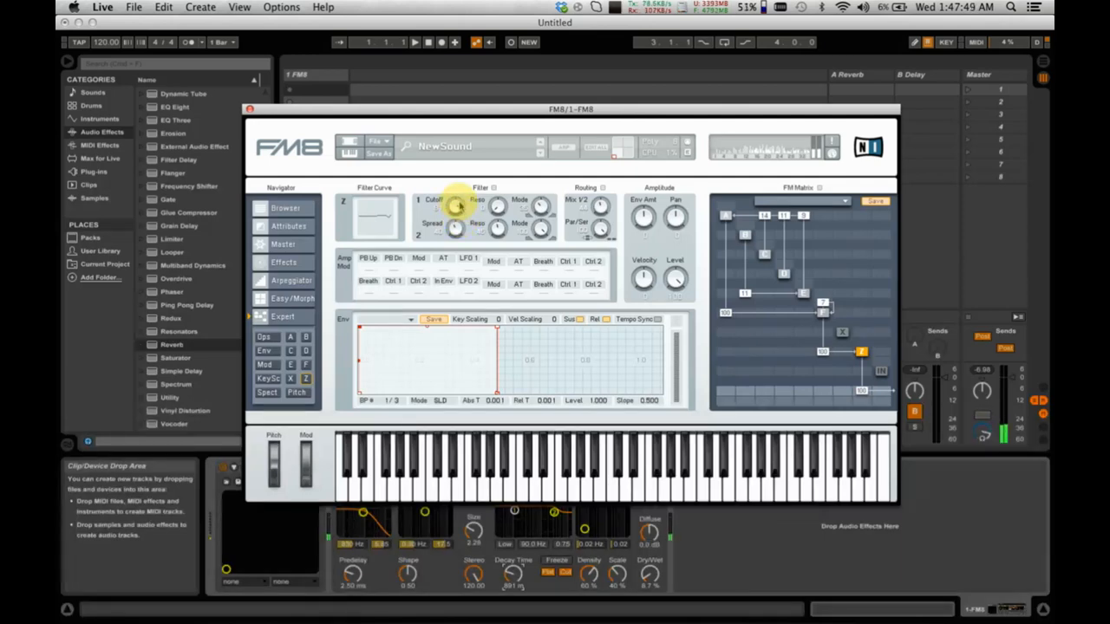
- Switch the master polyphony to Mono and set the pitch bend down amount to -12
click(822, 310)
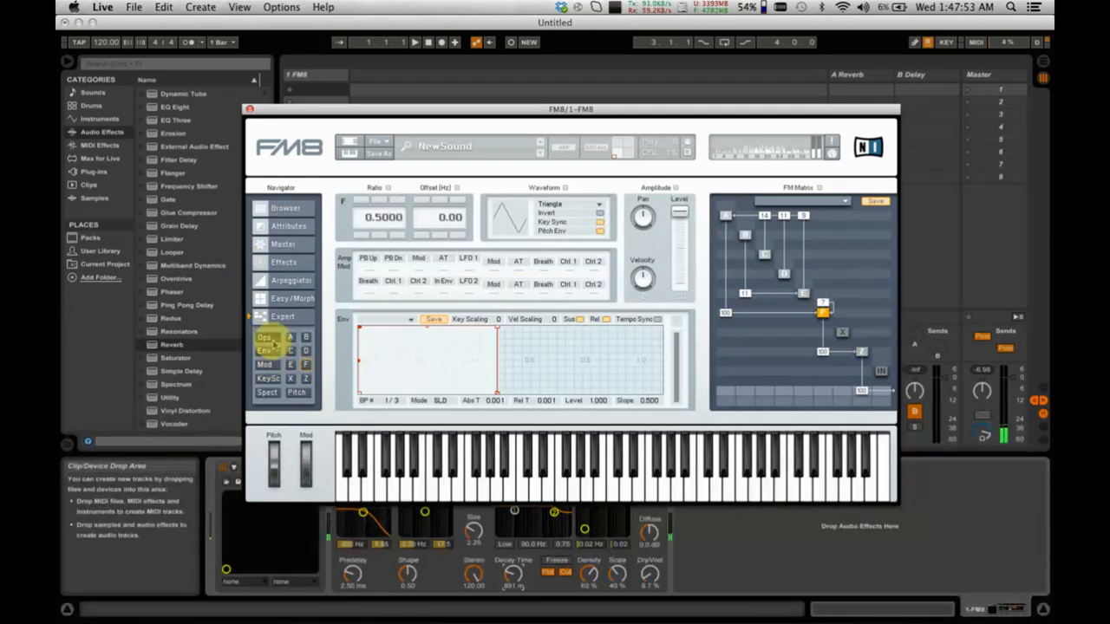
click(265, 337)
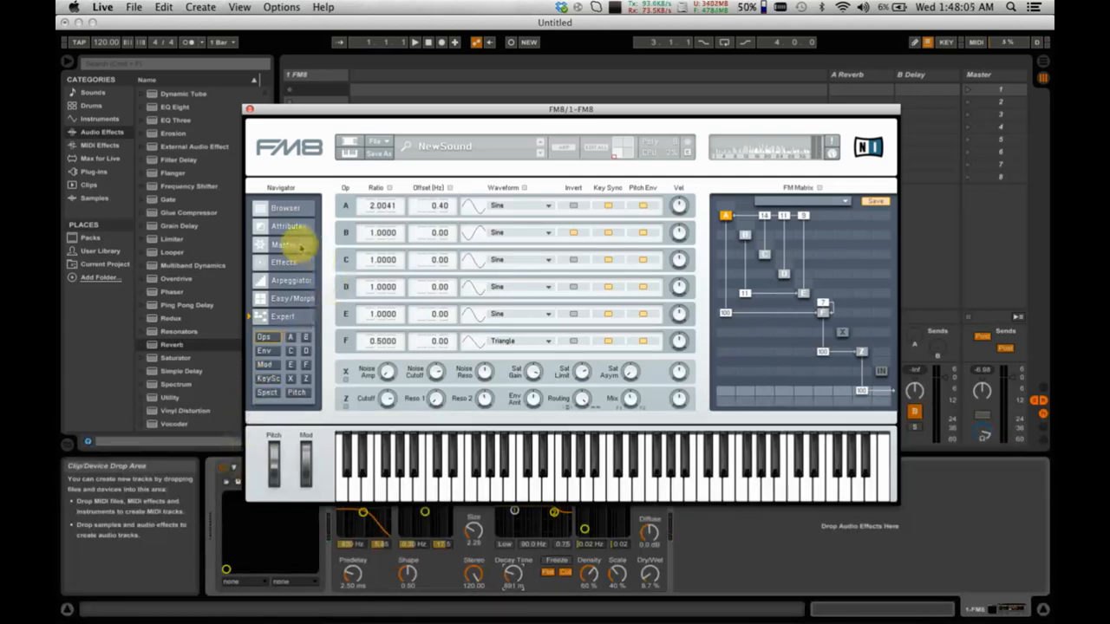
click(286, 244)
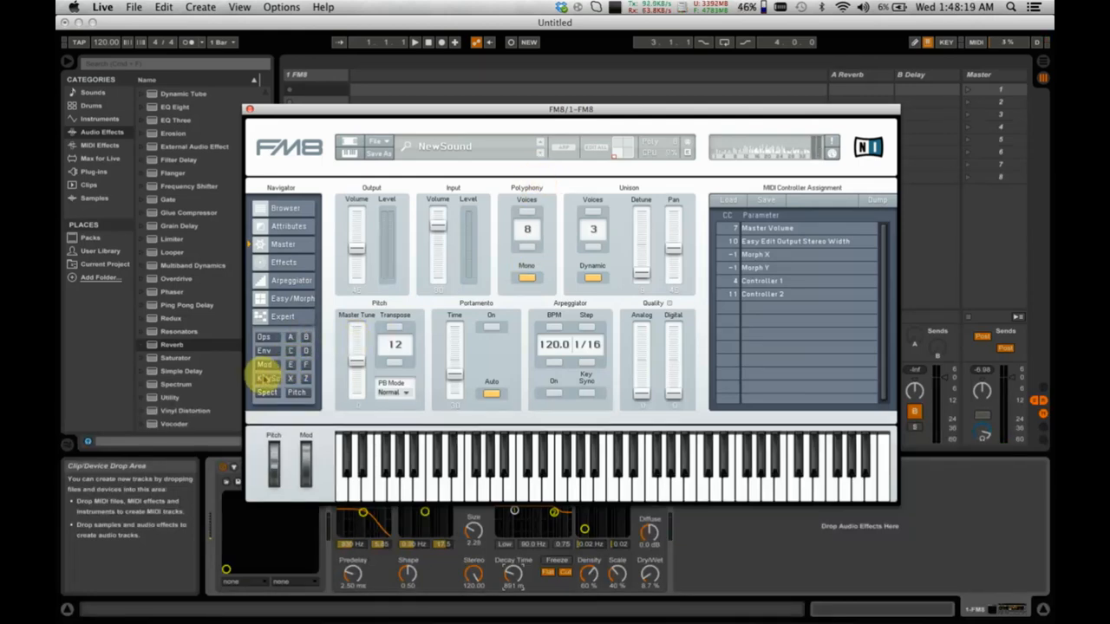
click(297, 388)
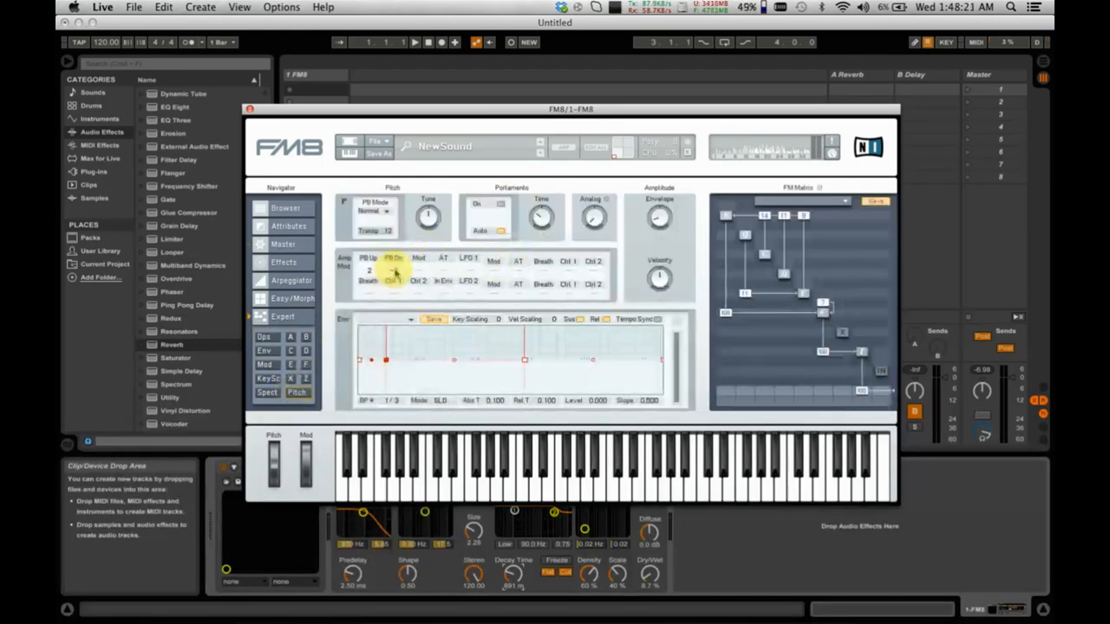
drag(392, 298, 393, 312)
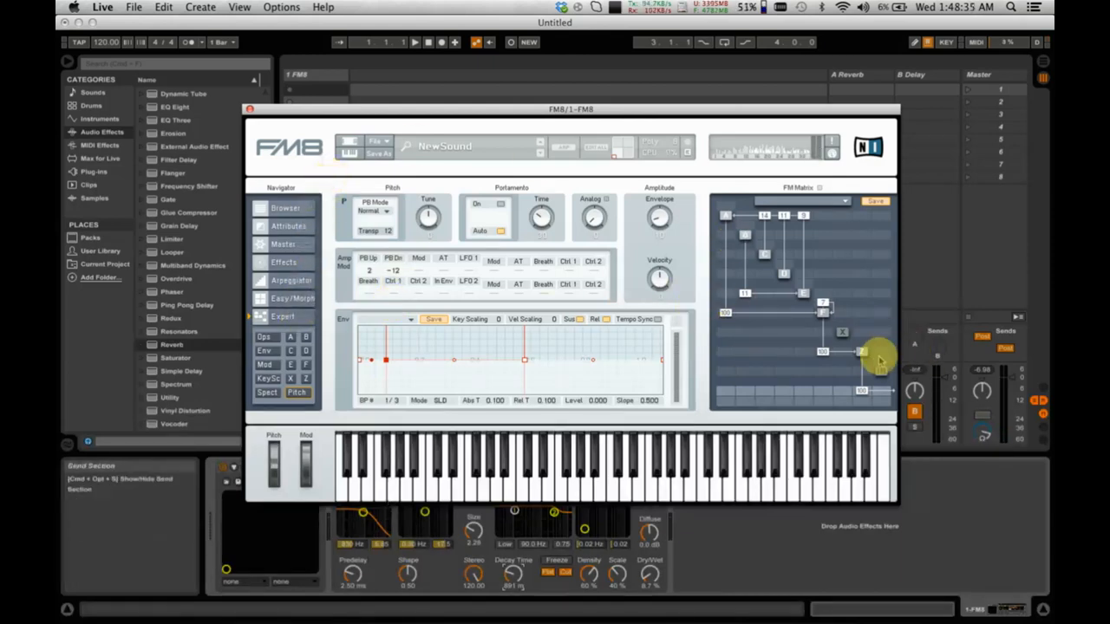
- Send operator F directly to the output alongside filter Z, and lower Z's output level to 54
click(861, 351)
click(454, 227)
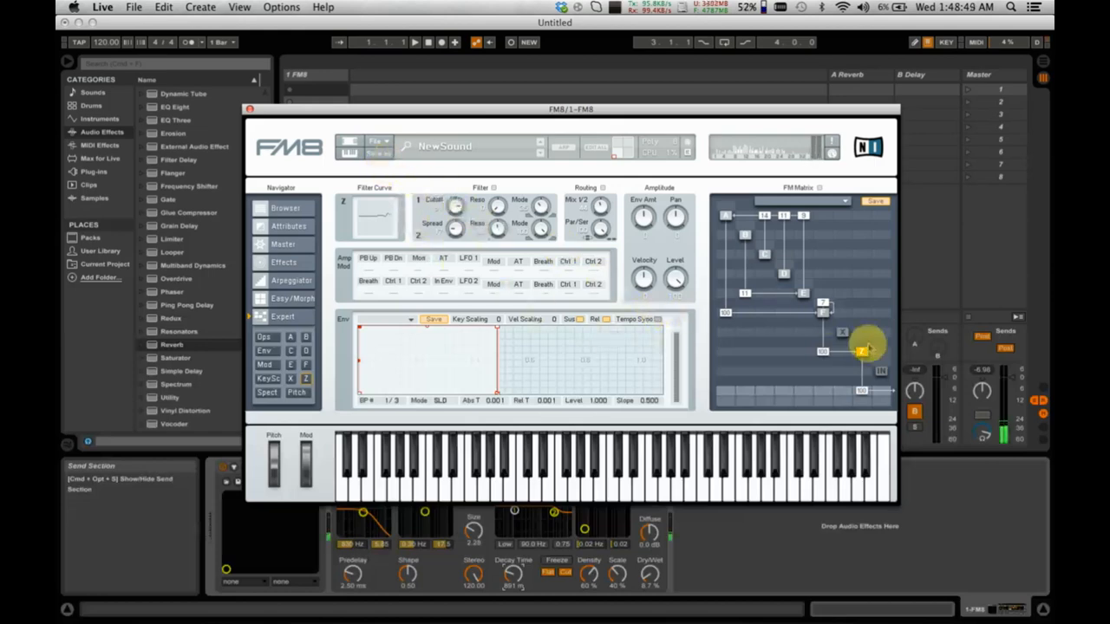
drag(830, 371, 851, 430)
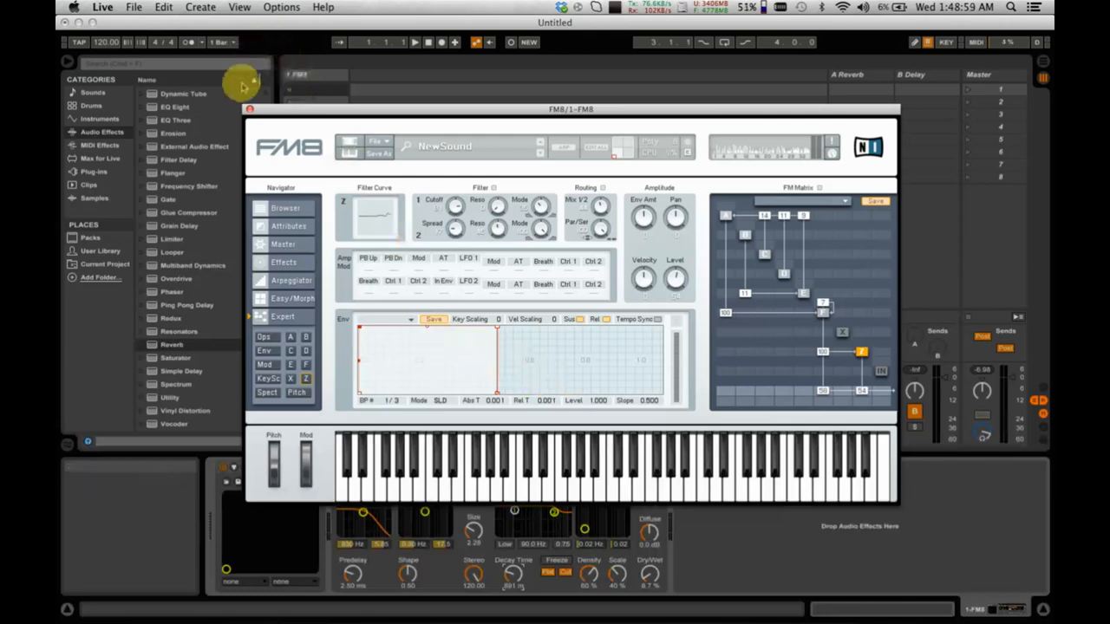
- Insert the WOW plug-in between FM8 and Reverb, close the FM8 window, and turn on WOW's Vowel Mode
click(94, 171)
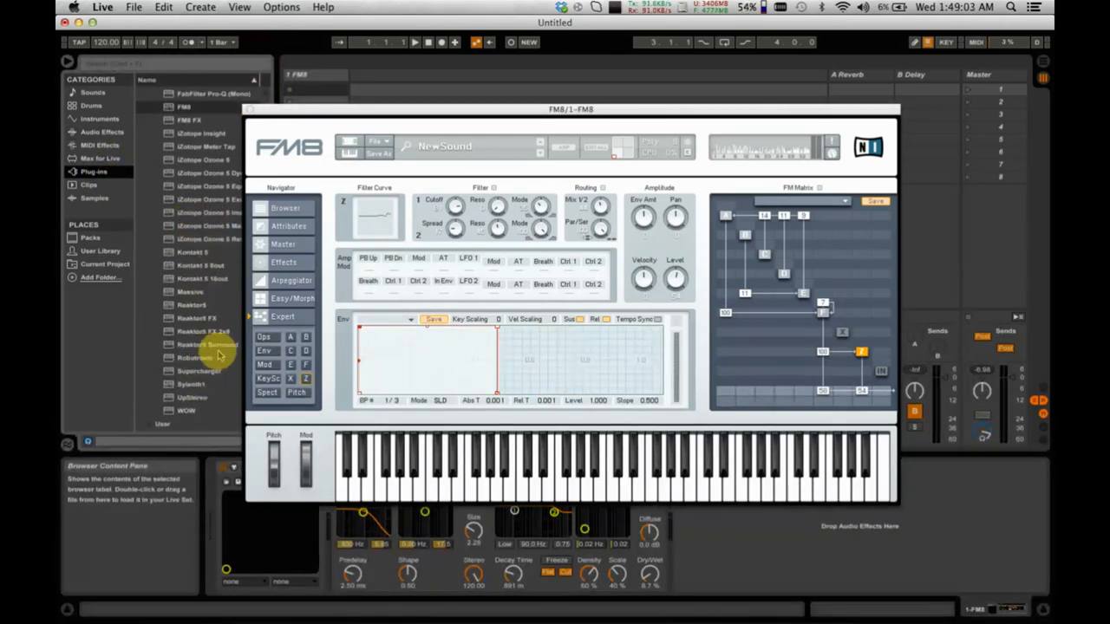
drag(201, 397, 334, 532)
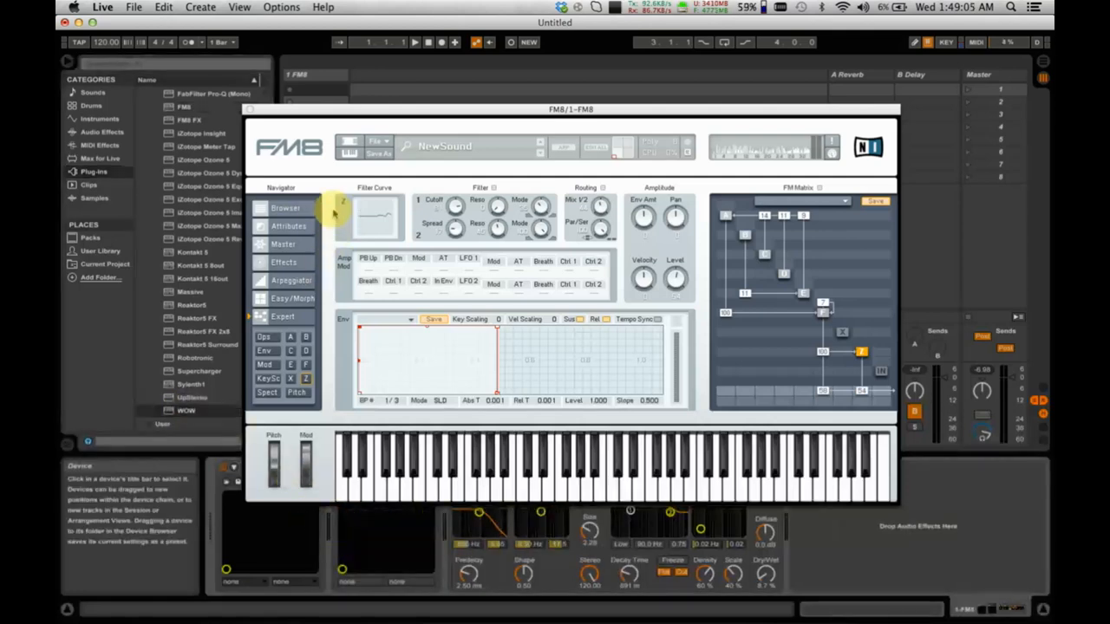
click(250, 109)
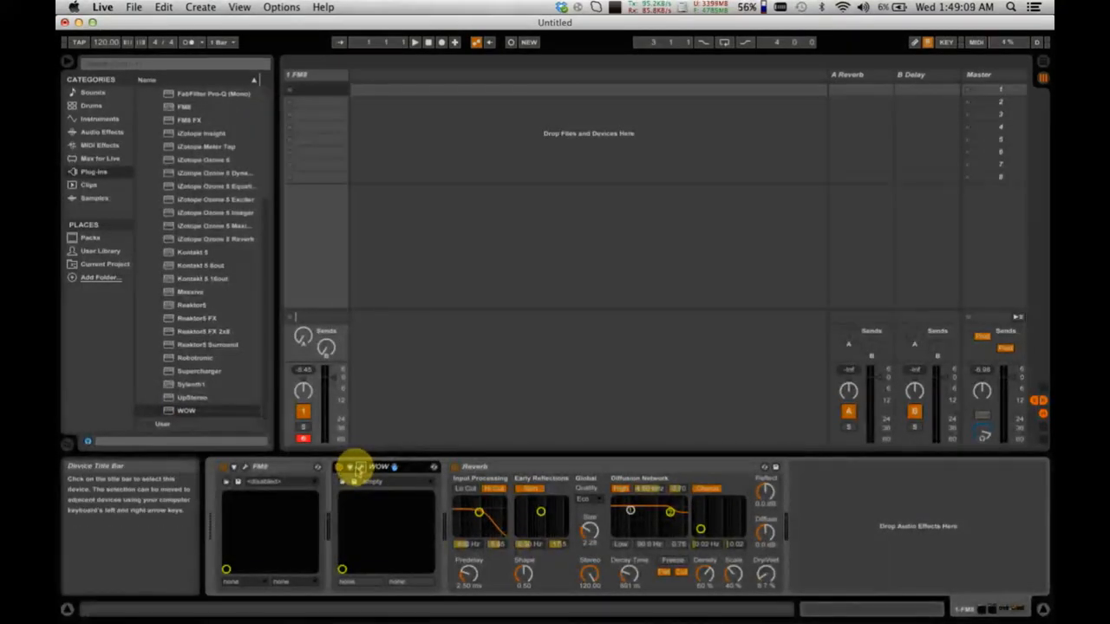
click(360, 465)
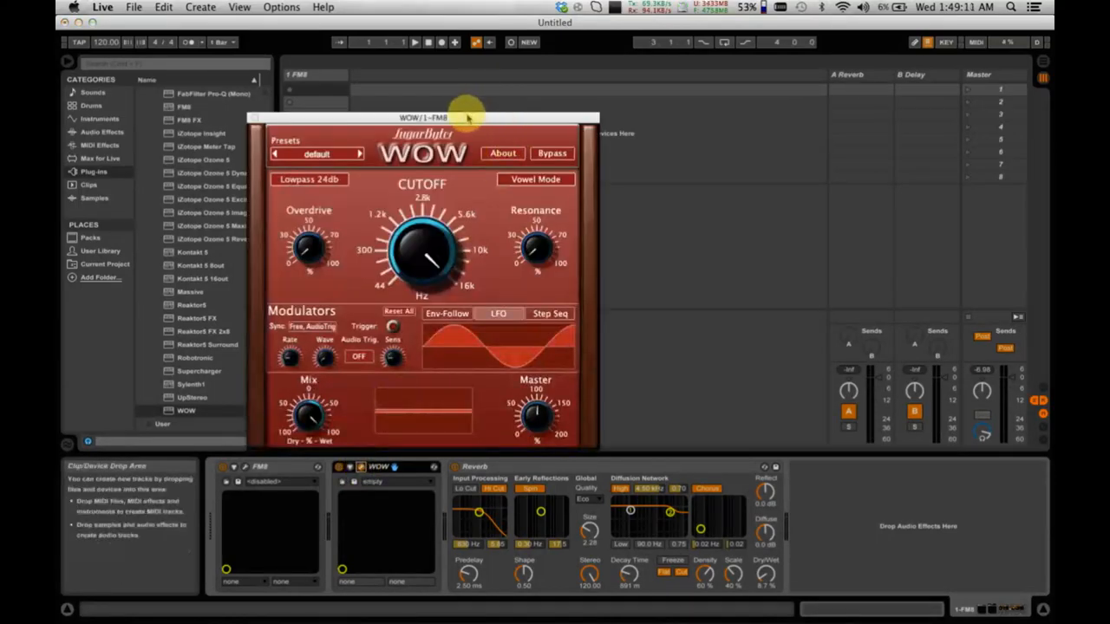
click(598, 143)
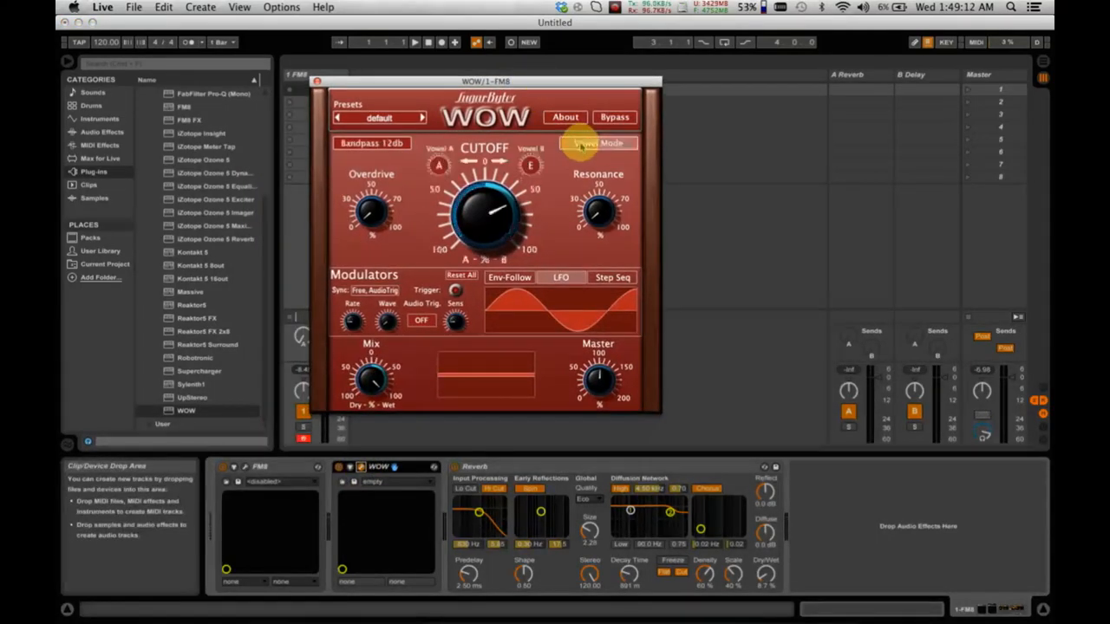
- Turn WOW's cutoff further toward vowel B and raise the overdrive, checking the cutoff's modulation mixer
right_click(512, 211)
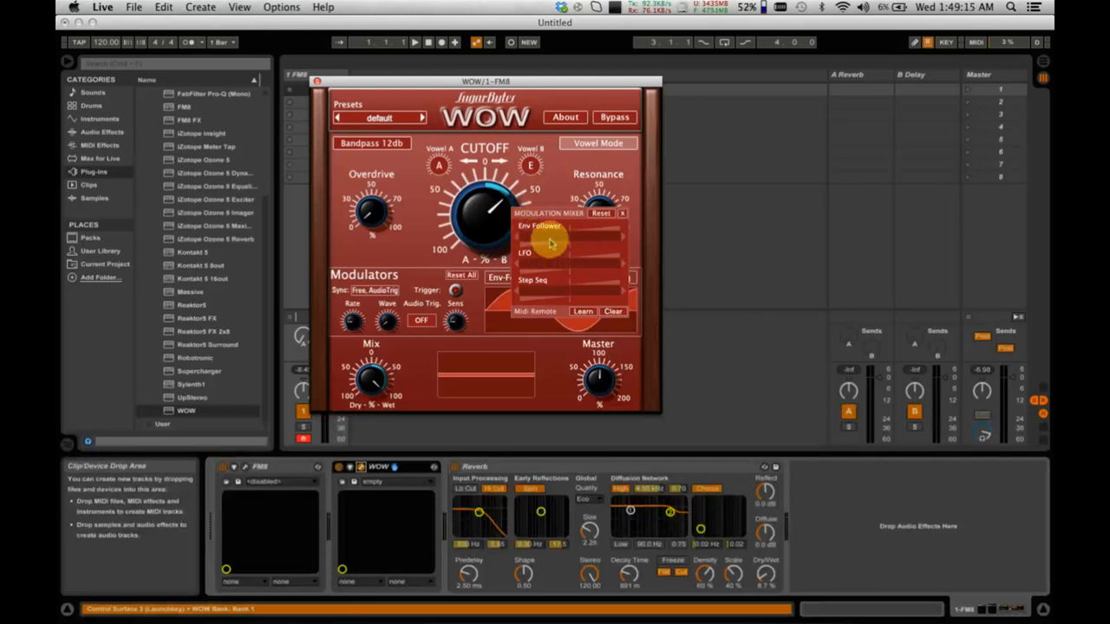
click(486, 209)
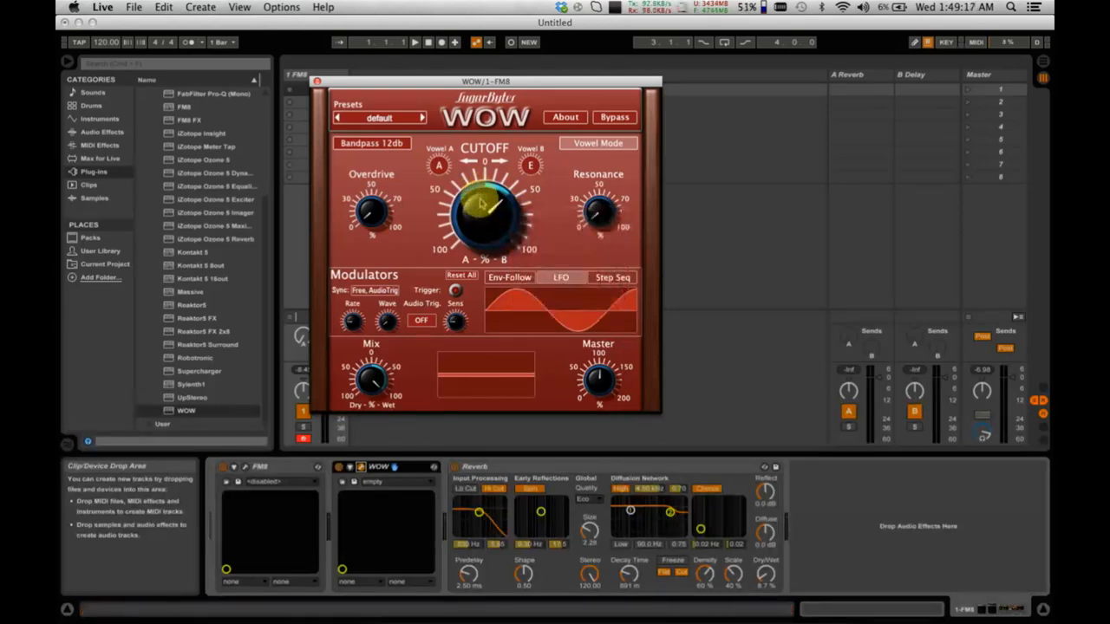
drag(479, 199, 493, 195)
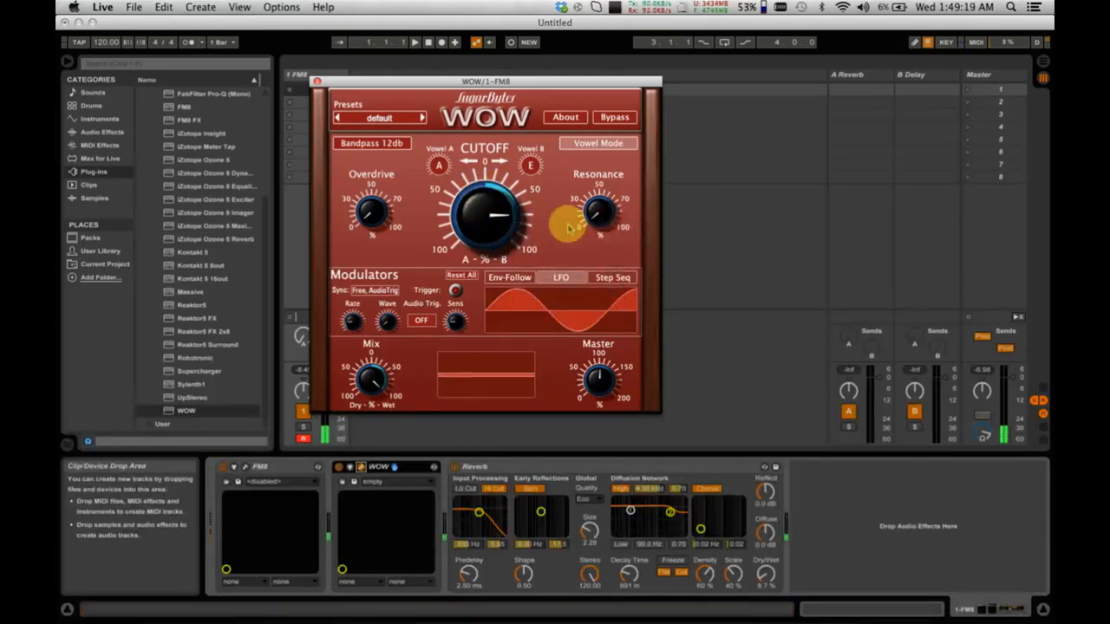
right_click(494, 208)
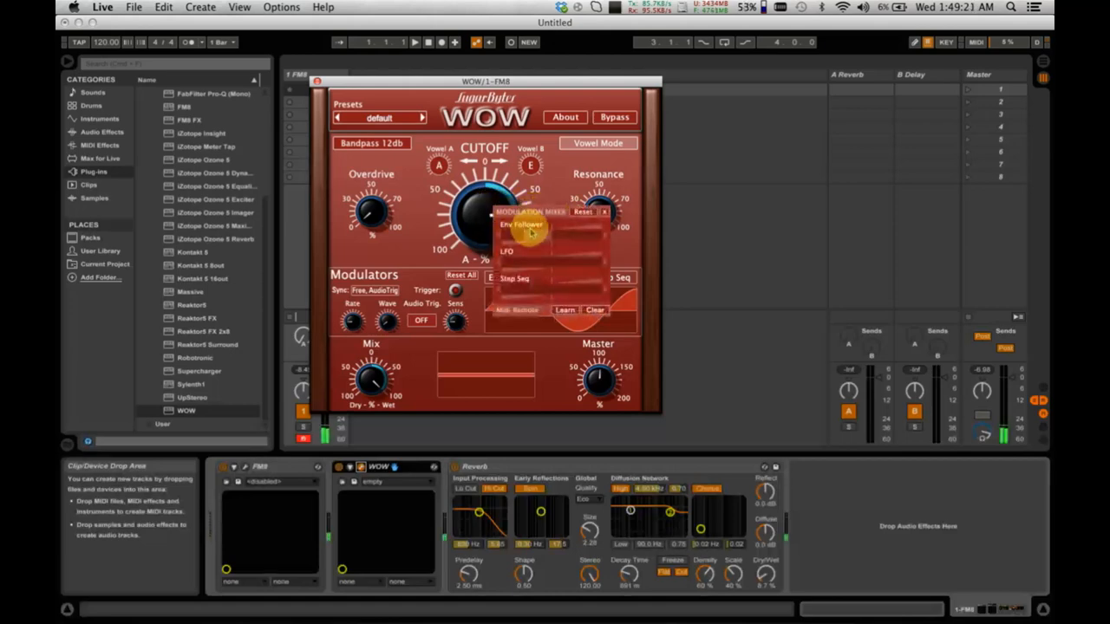
click(472, 291)
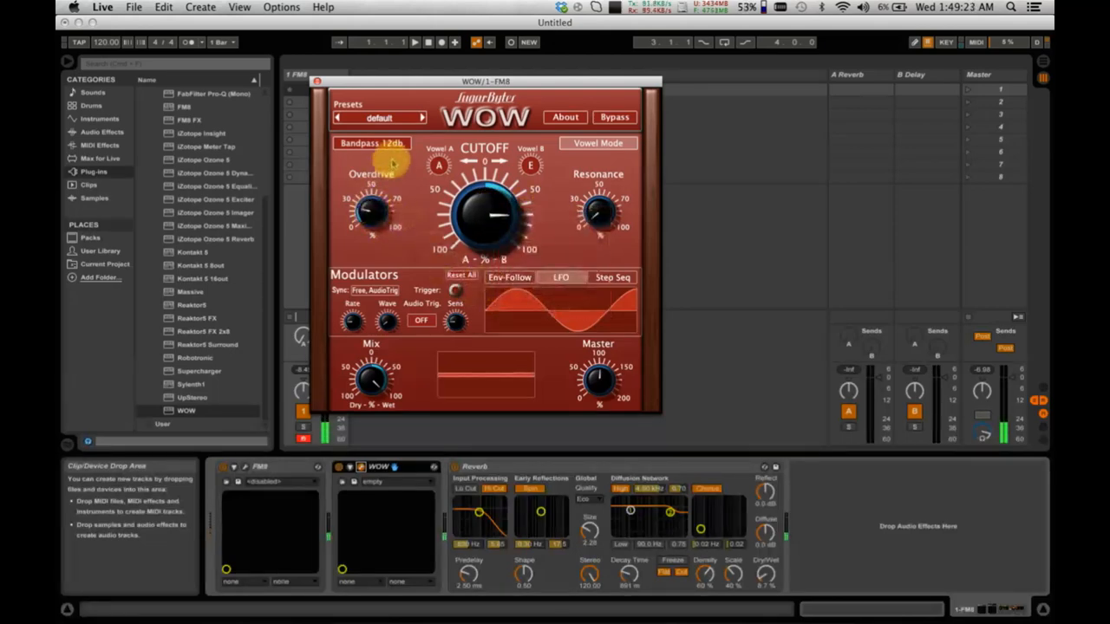
- Reopen FM8 and raise its master output volume
click(243, 467)
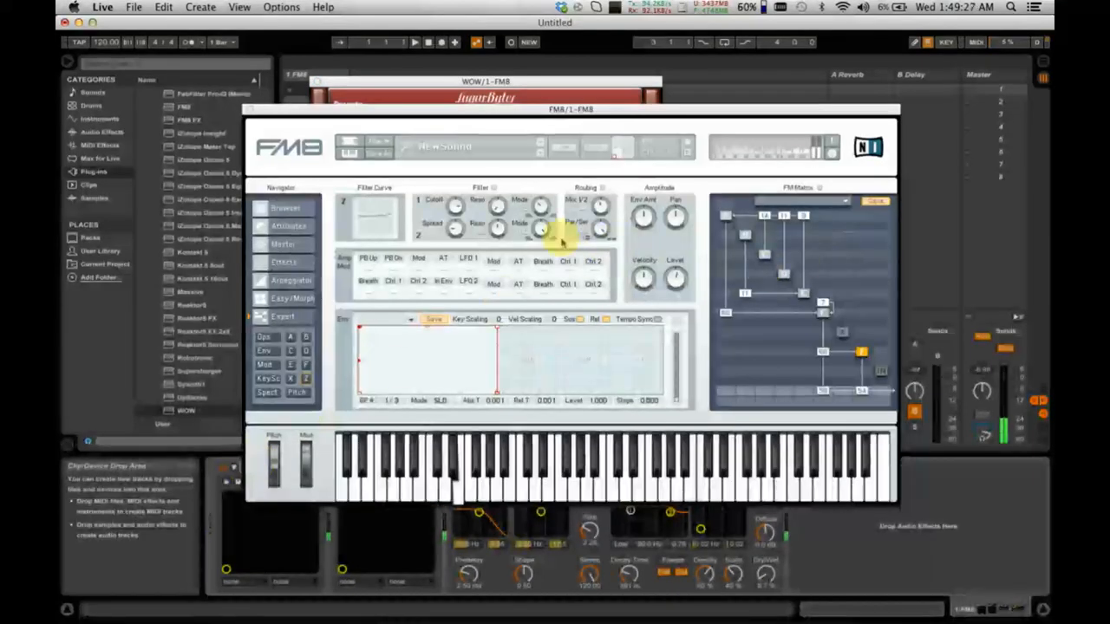
click(290, 245)
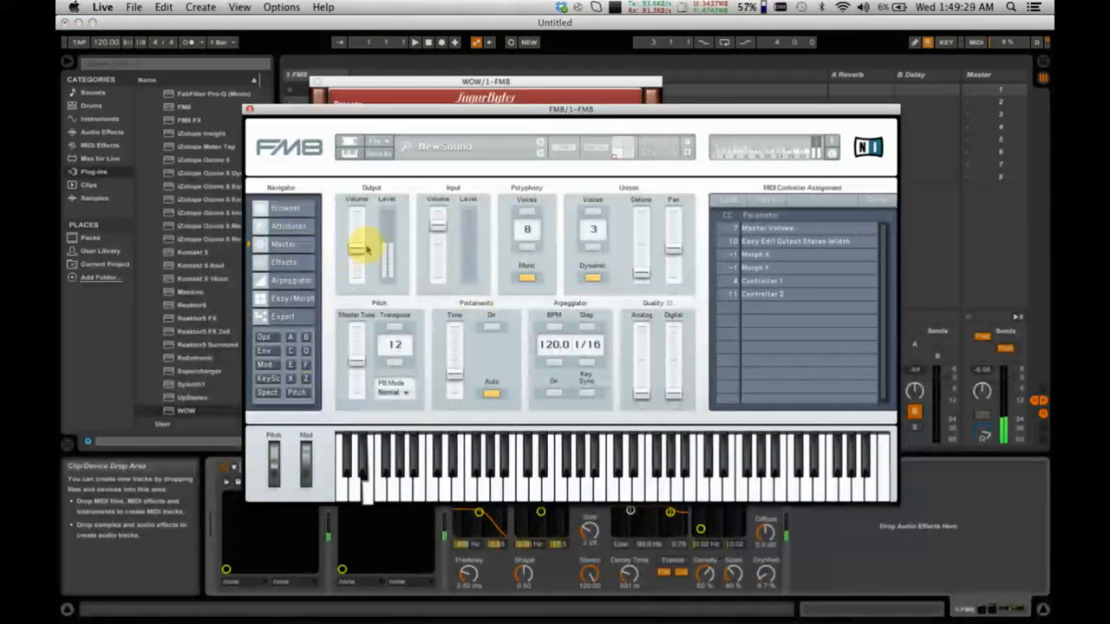
drag(359, 248, 364, 227)
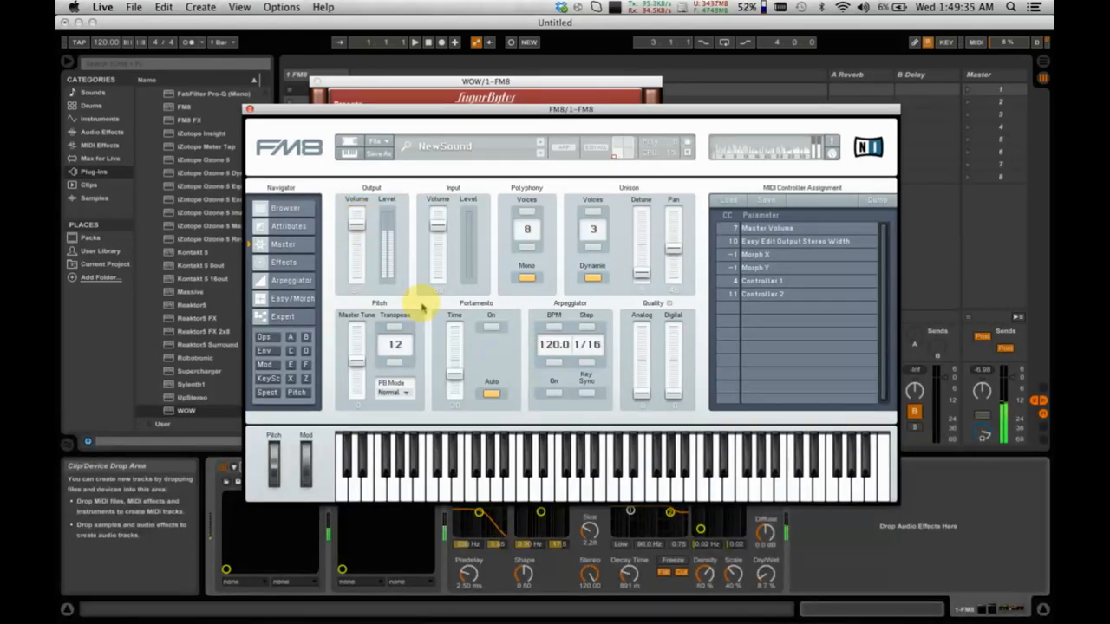
- Try the master transpose at 0 in FM8 and return it to 12
drag(386, 347, 399, 387)
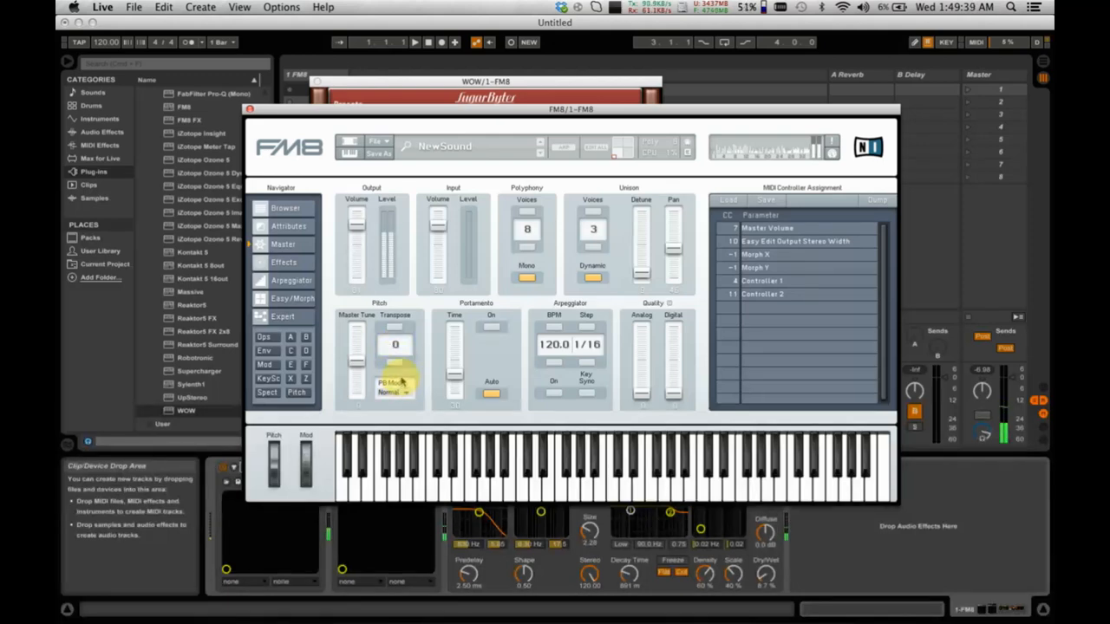
drag(402, 381, 404, 313)
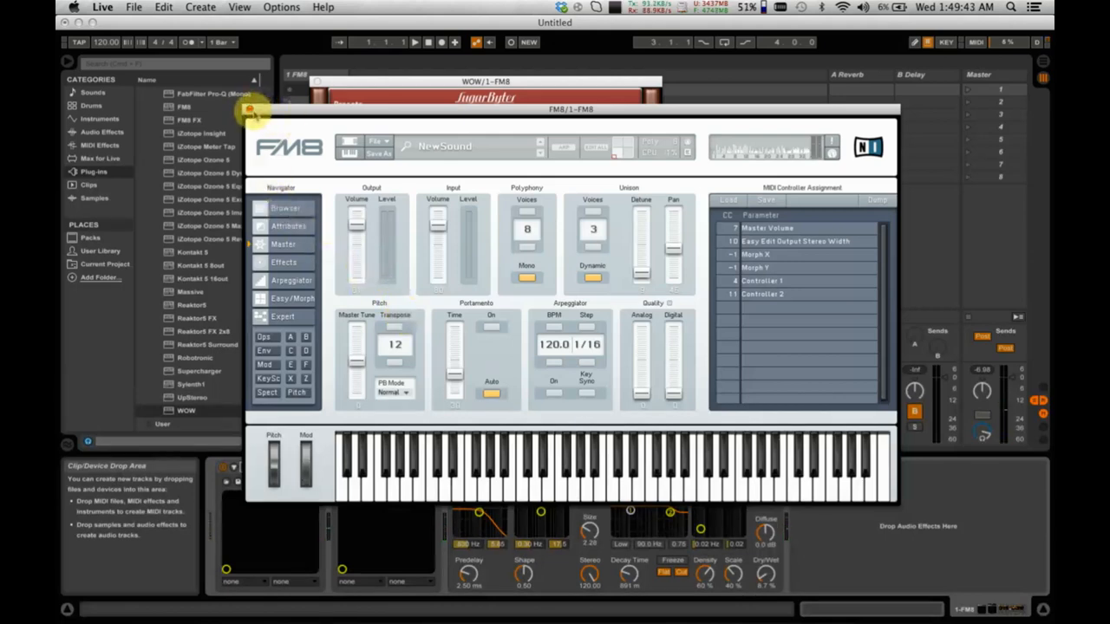
- Close FM8, switch WOW's filter type to Band Reject, raise the resonance and lower the master level, and close WOW
click(250, 110)
click(366, 144)
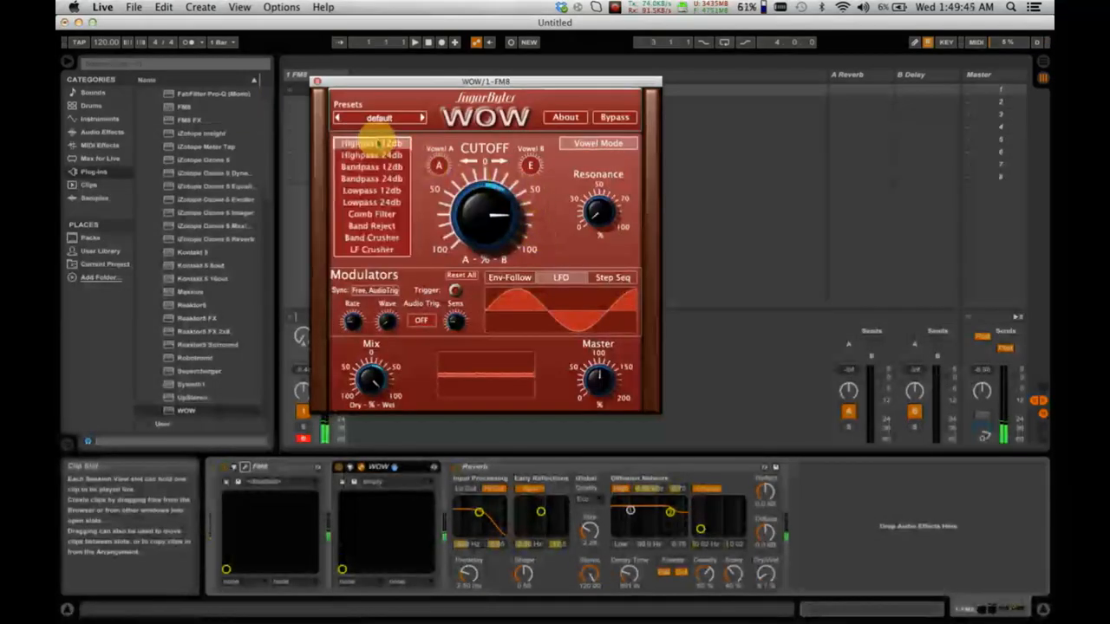
click(392, 227)
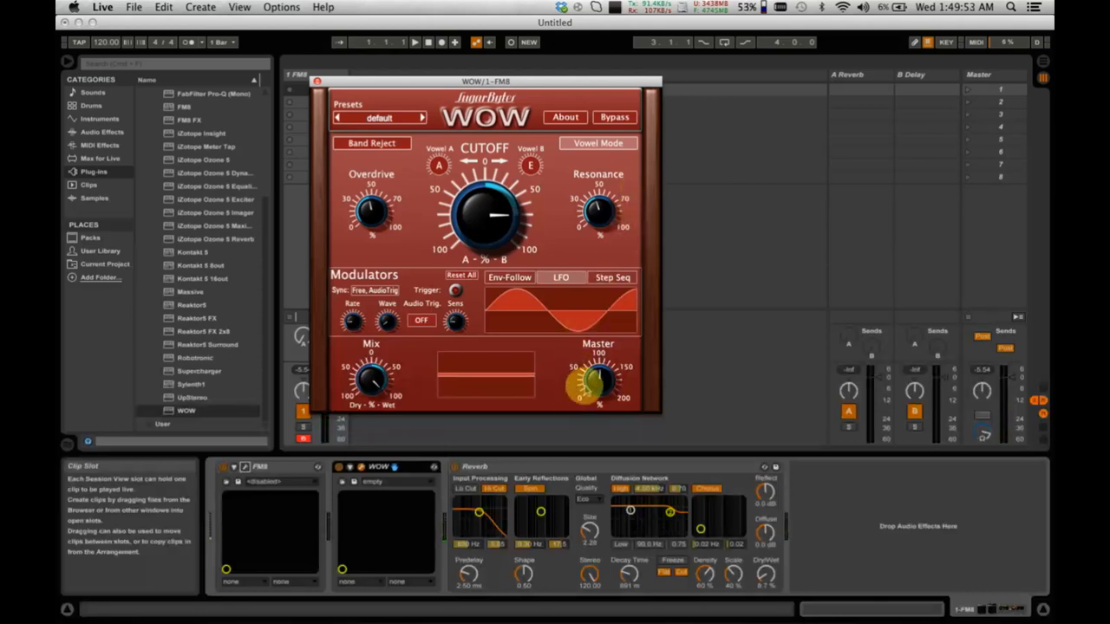
key(a)
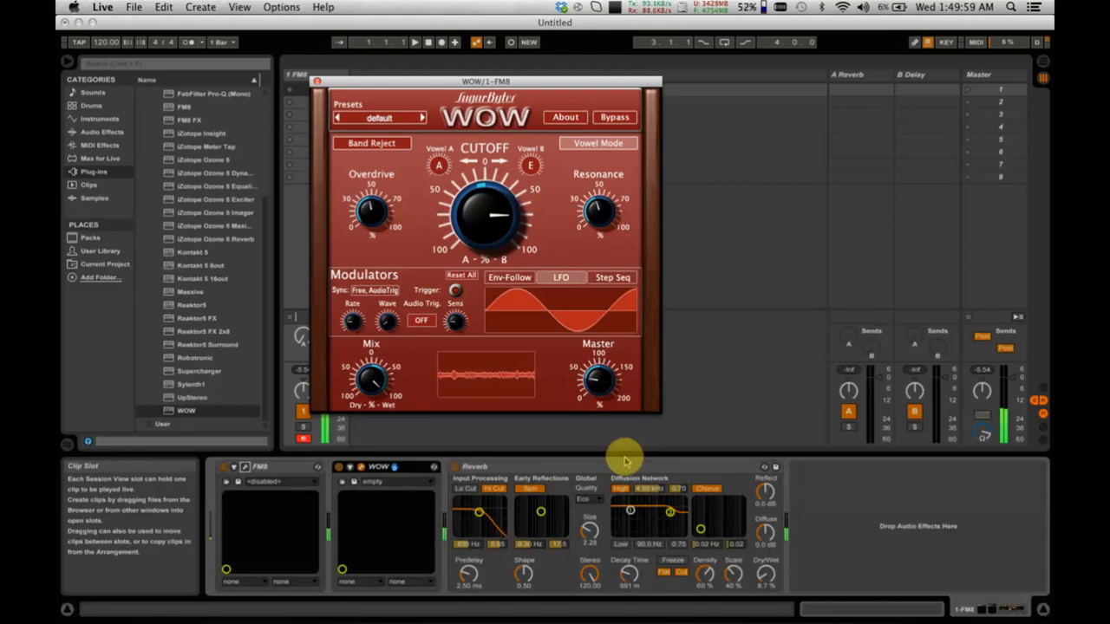
click(317, 81)
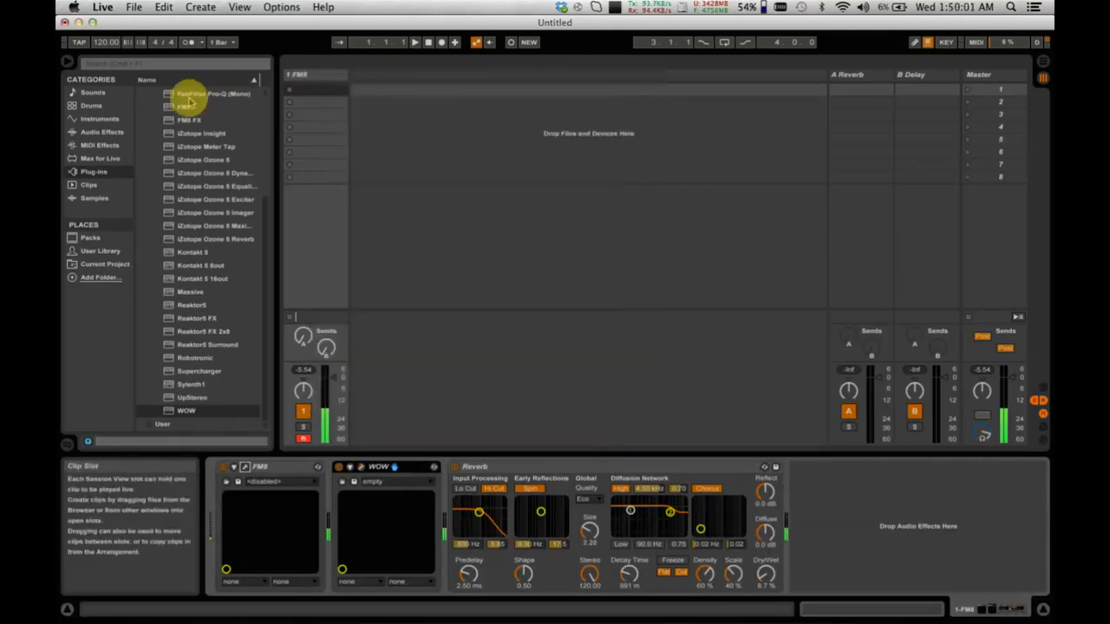
- In FM8's modulation matrix, route the mod wheel to operator F with an amount of -17
click(242, 466)
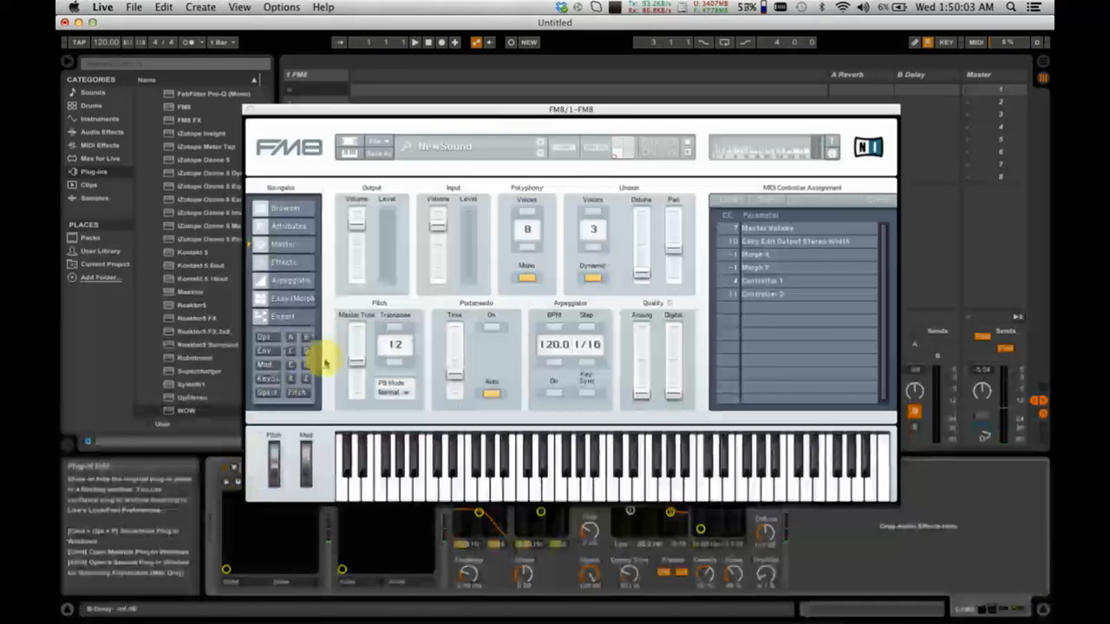
click(265, 365)
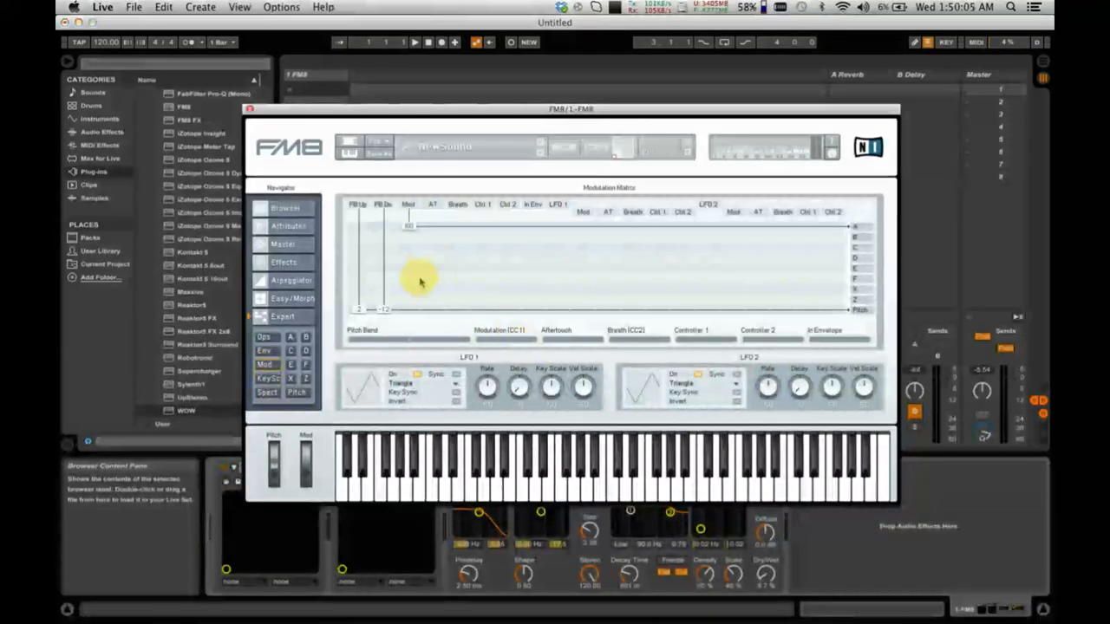
drag(411, 283, 413, 263)
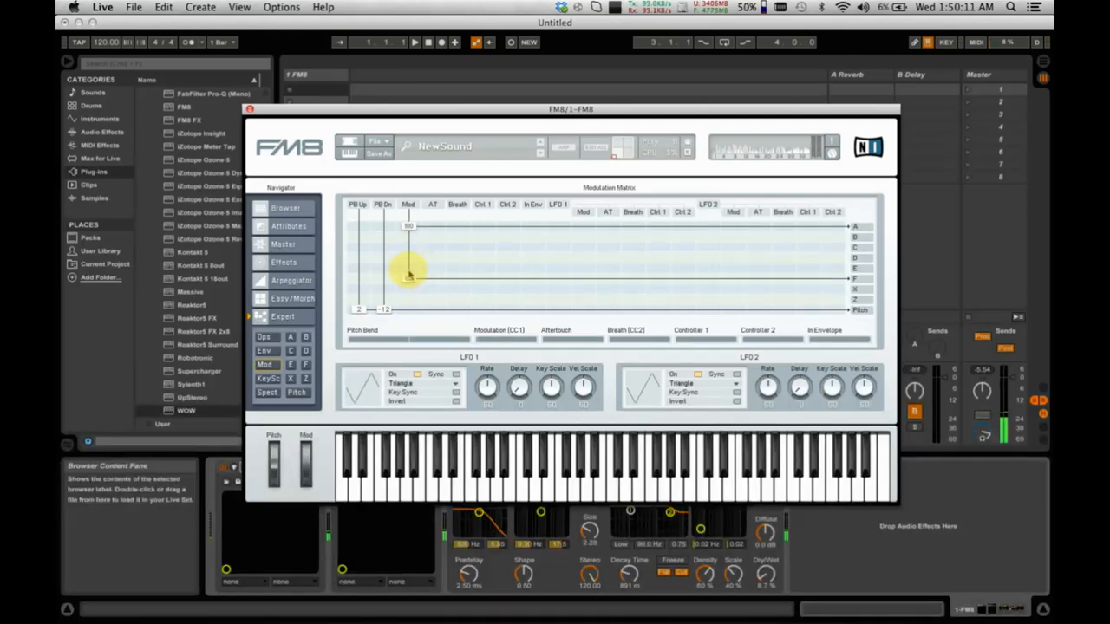
drag(405, 260, 440, 389)
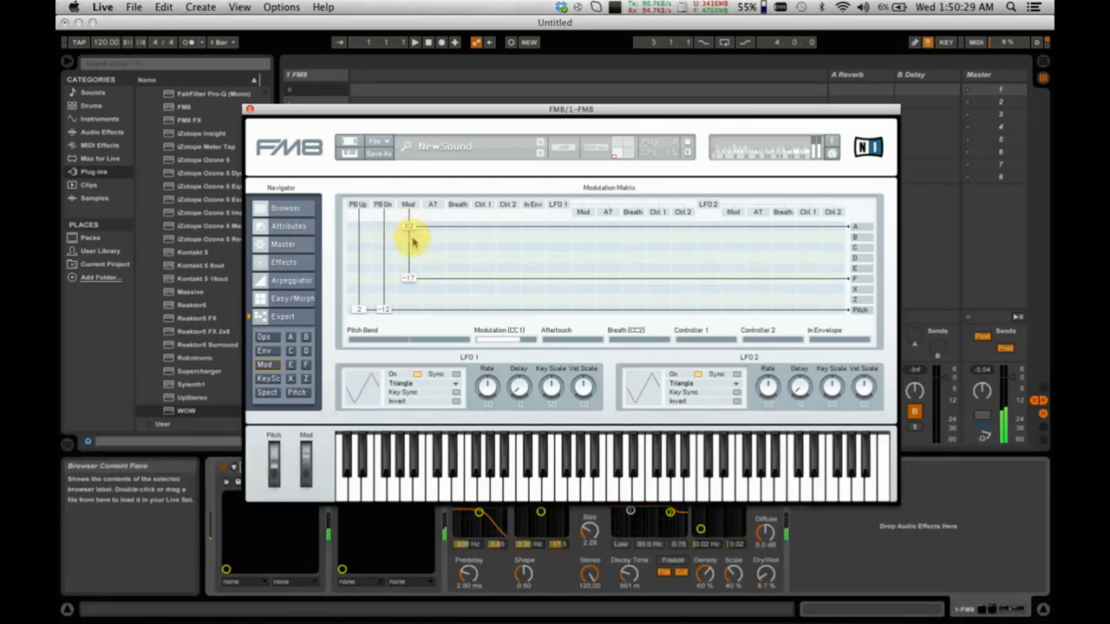
- Try a negative mod-wheel amount on operator A, settle on 100, and close the FM8 window
drag(413, 243, 428, 346)
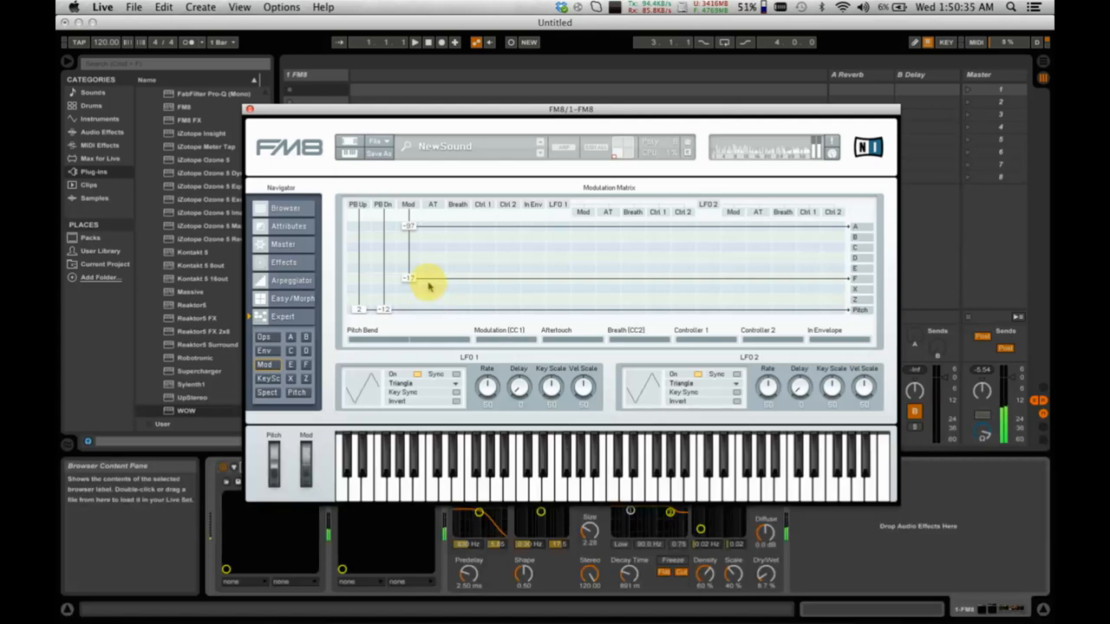
drag(429, 284, 425, 244)
double_click(437, 278)
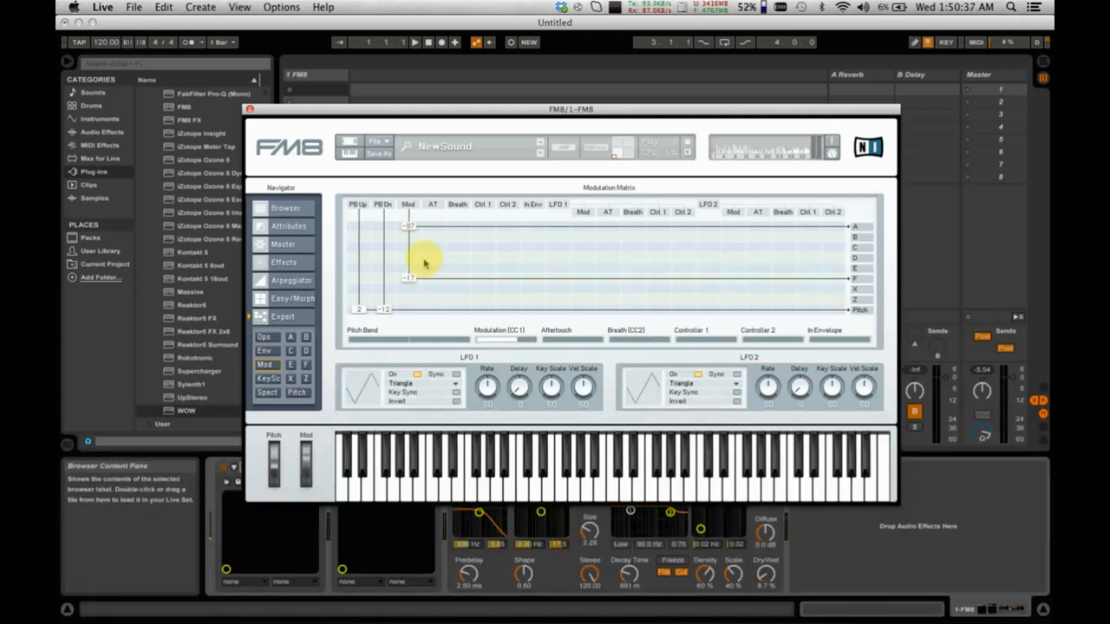
double_click(413, 227)
drag(413, 228, 415, 165)
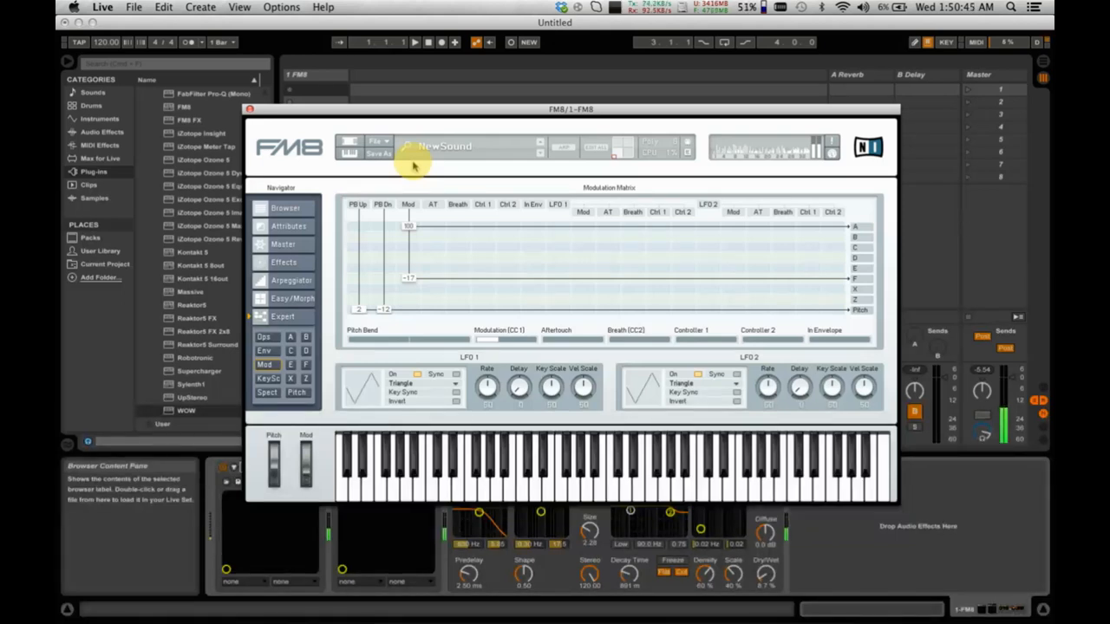
click(232, 109)
click(249, 109)
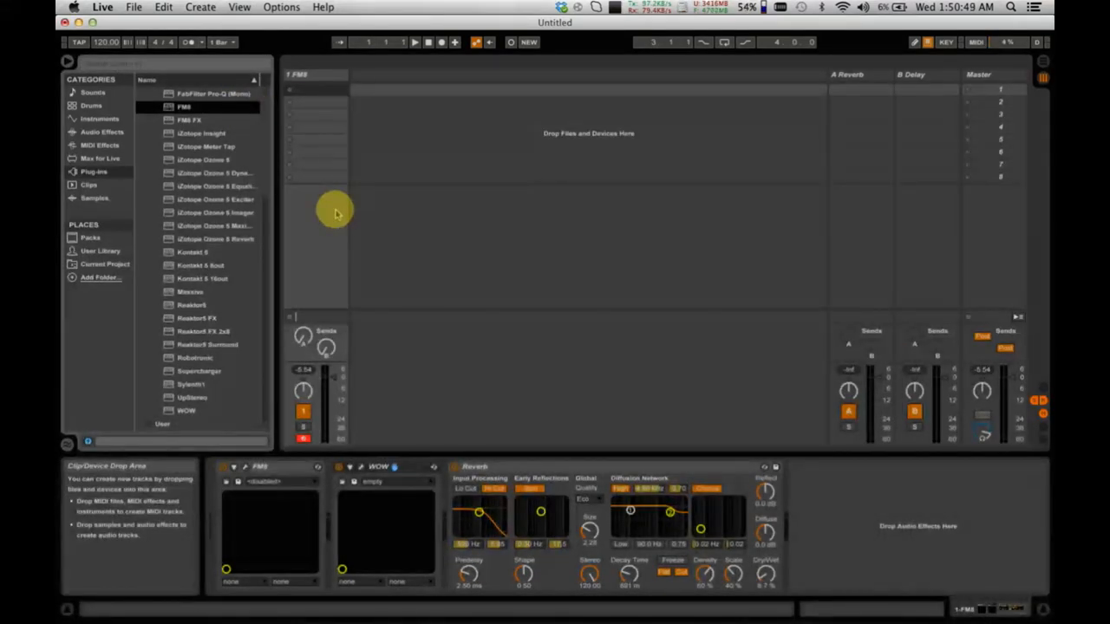
- Insert EQ Eight between WOW and Reverb, make band 3 a low cut, and sweep its frequency down to the low bass
click(97, 132)
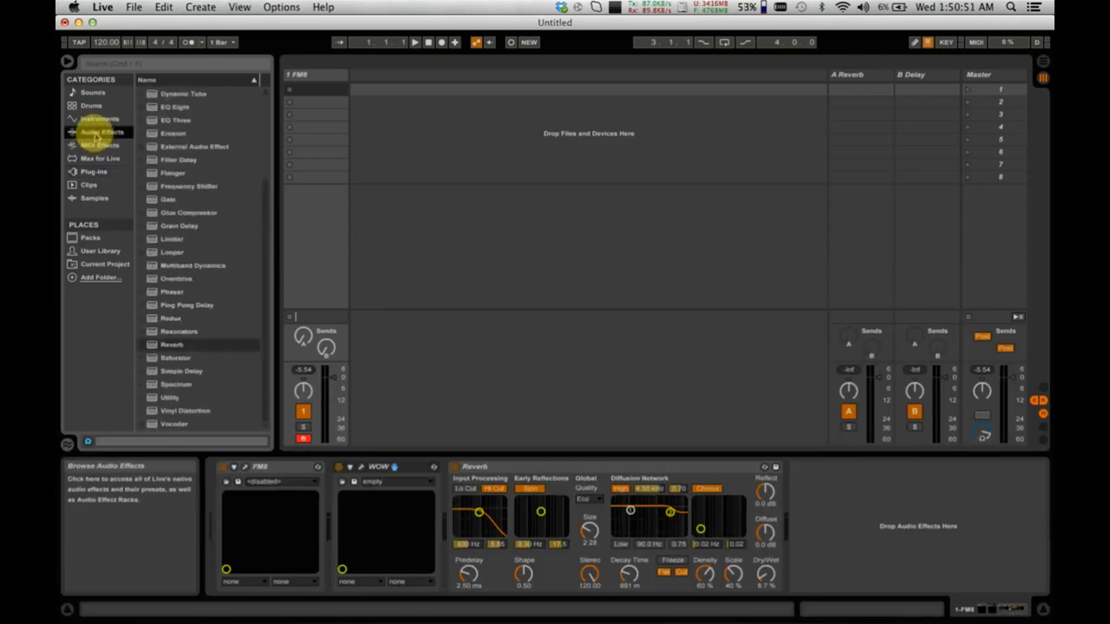
drag(179, 106, 442, 493)
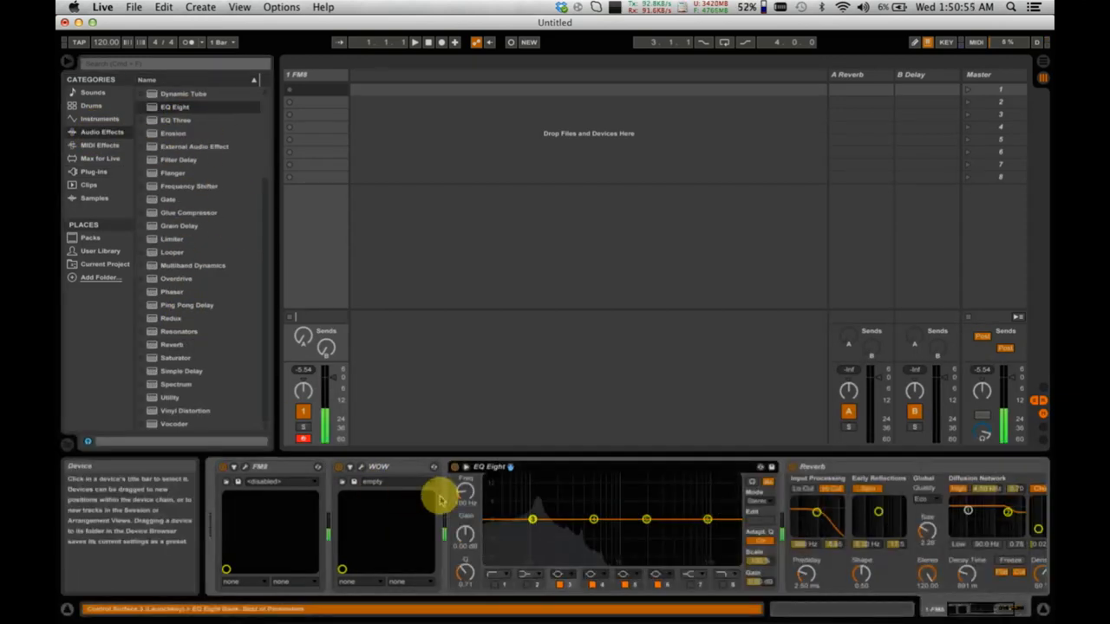
click(559, 575)
click(558, 491)
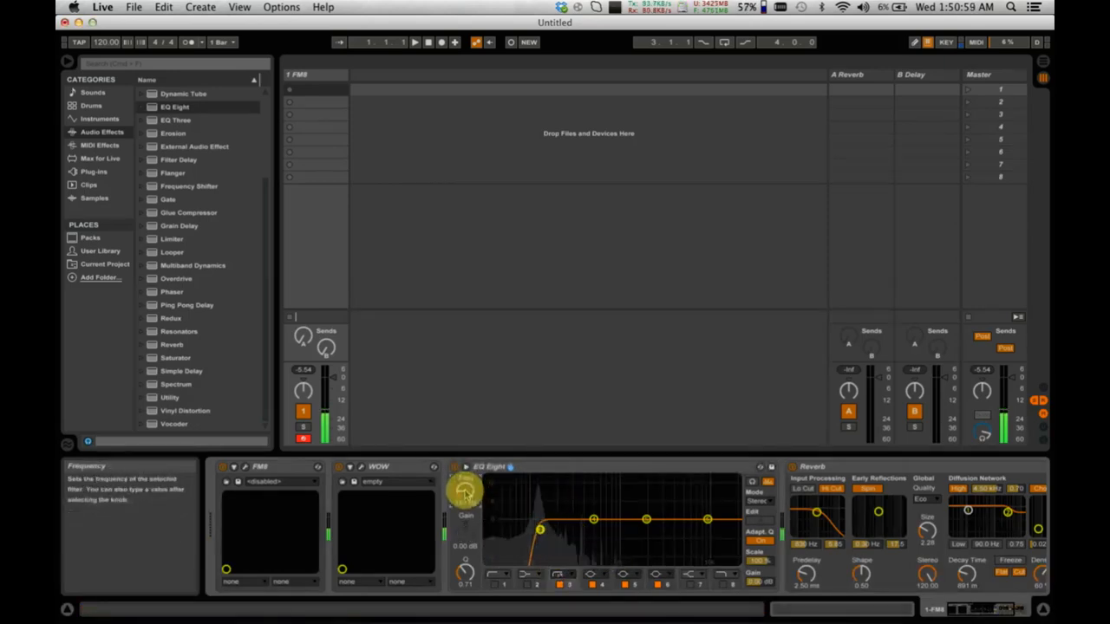
drag(465, 492, 465, 490)
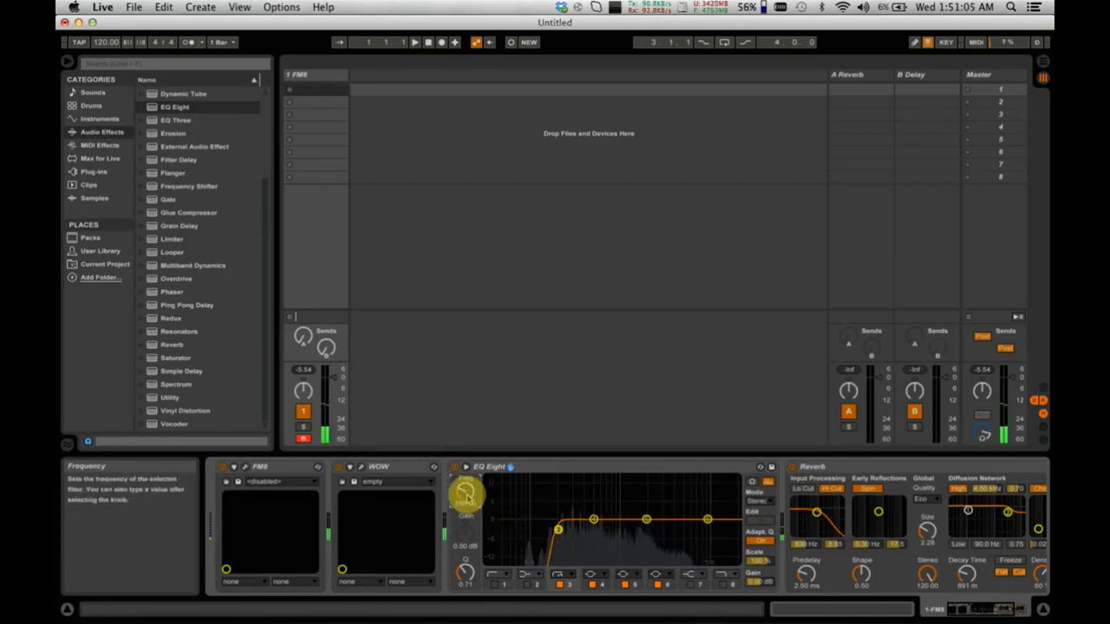
mouse_move(465, 492)
mouse_down()
mouse_move(510, 513)
mouse_move(465, 497)
mouse_up()
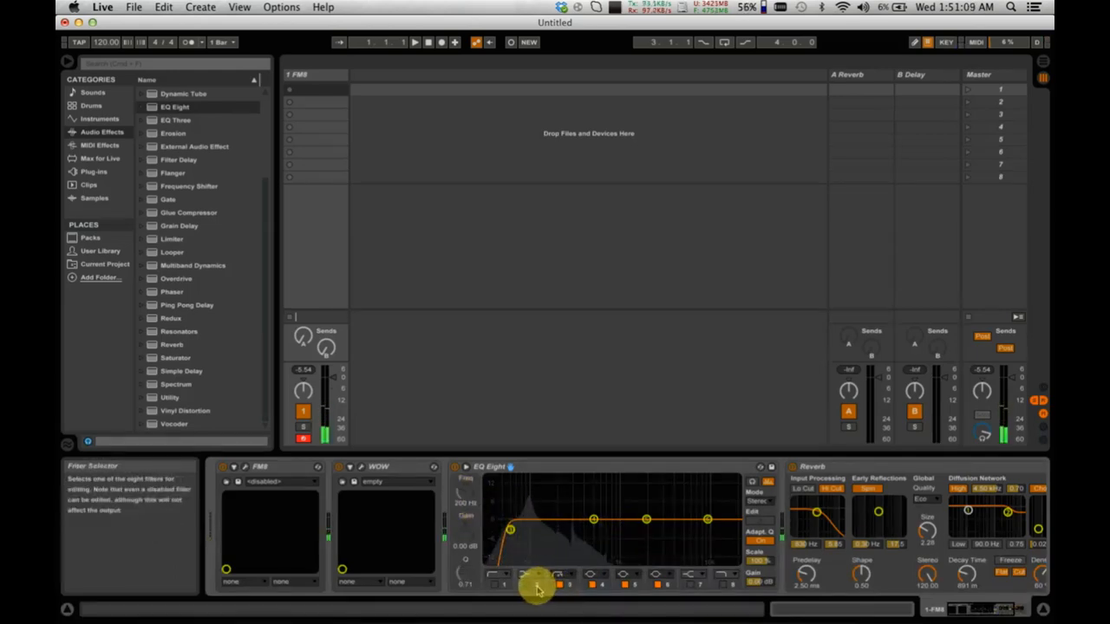
- Cut EQ Eight's band 4 narrowly in the lows, dip band 5 in the upper mids, and high-cut band 6 at about 10.5 kHz
click(634, 586)
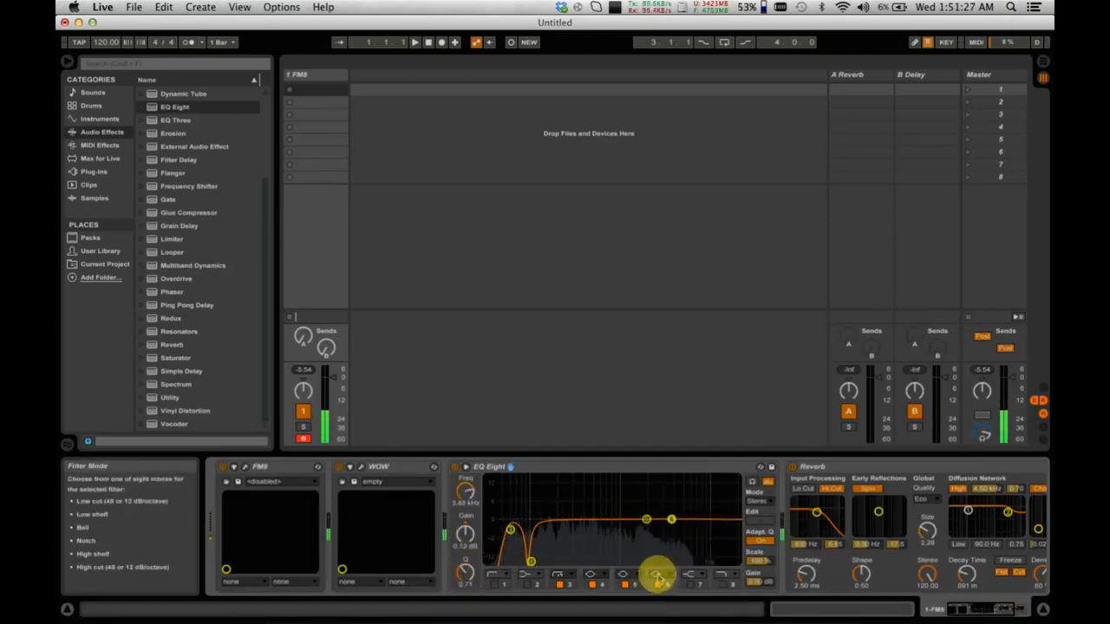
click(663, 553)
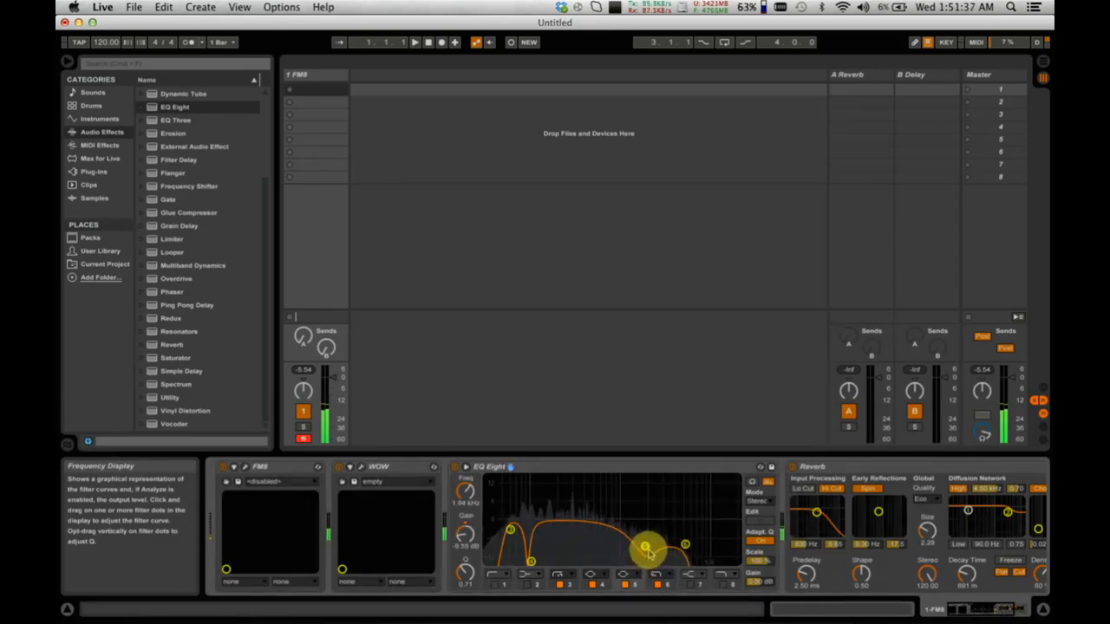
drag(687, 545, 694, 532)
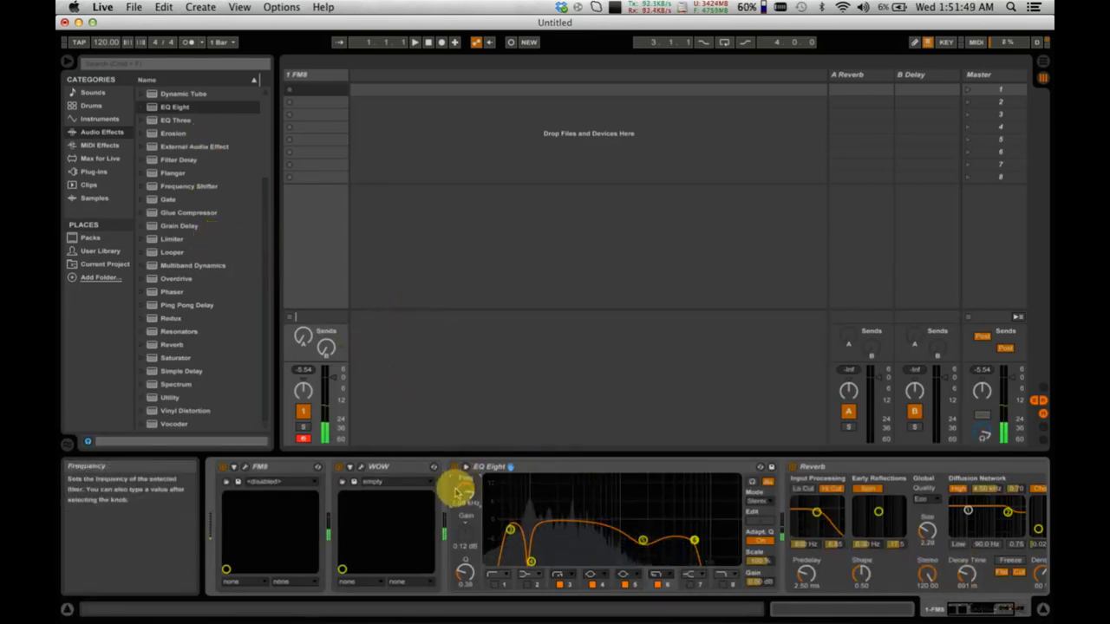
drag(464, 494, 465, 491)
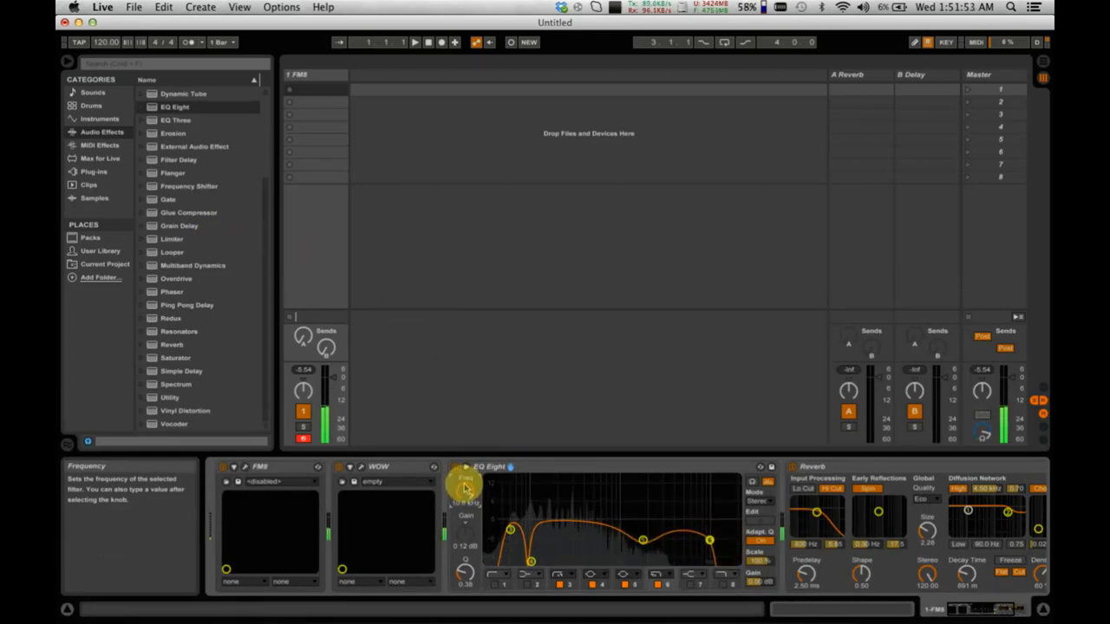
drag(465, 490, 466, 492)
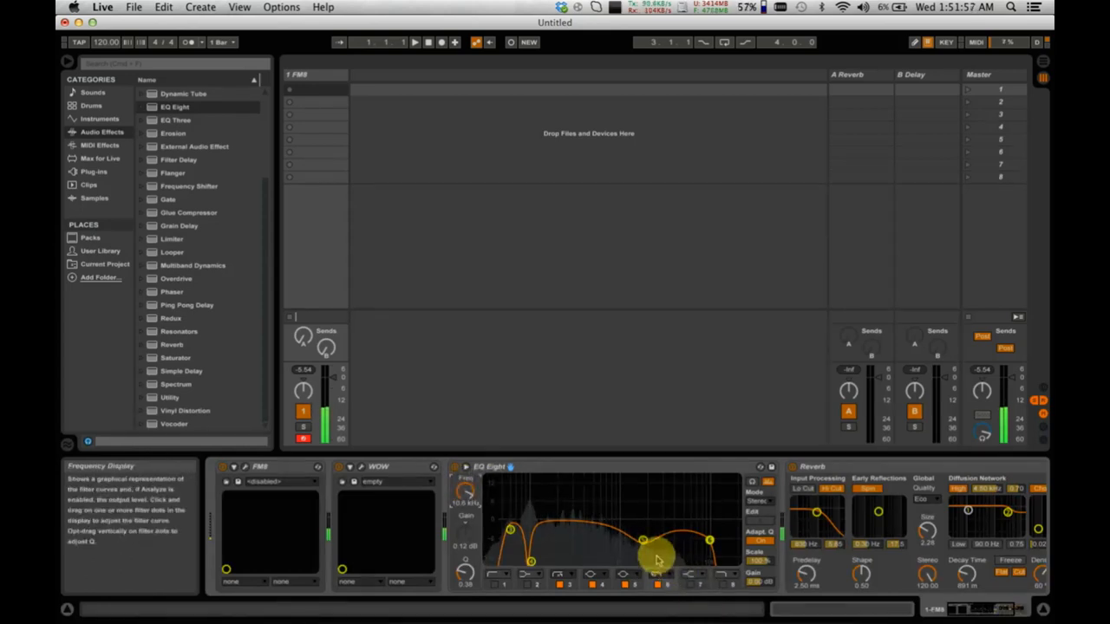
- Insert Overdrive between EQ Eight and Reverb, with its bandpass filter at about 4.40 kHz and a bandwidth of 4.40
drag(176, 278, 783, 546)
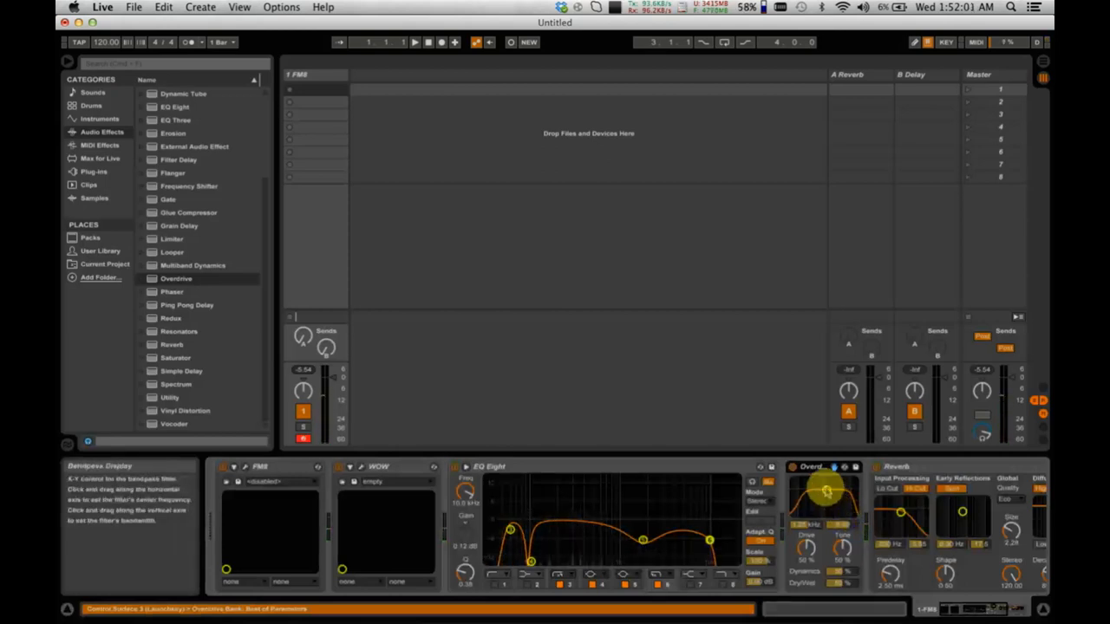
mouse_move(826, 491)
mouse_down()
mouse_move(801, 508)
mouse_move(828, 568)
mouse_move(805, 496)
mouse_move(821, 526)
mouse_move(839, 502)
mouse_up()
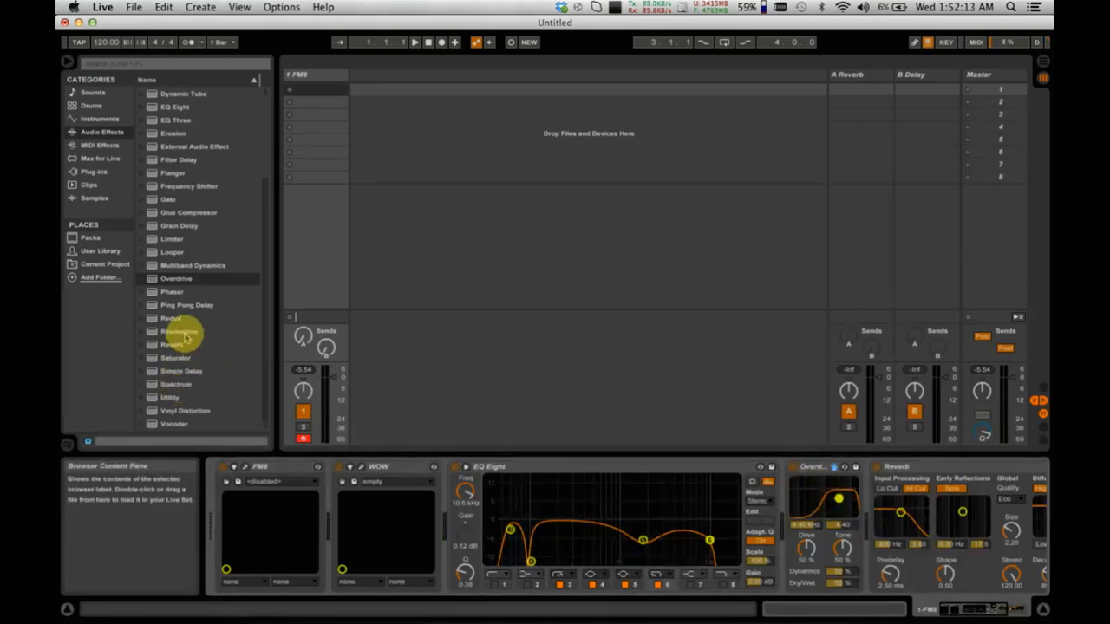
- Insert Simple Delay after Overdrive with both channels in Time mode, 12.7 ms left, 26.7 ms right, and about 28% dry/wet
drag(182, 372, 868, 501)
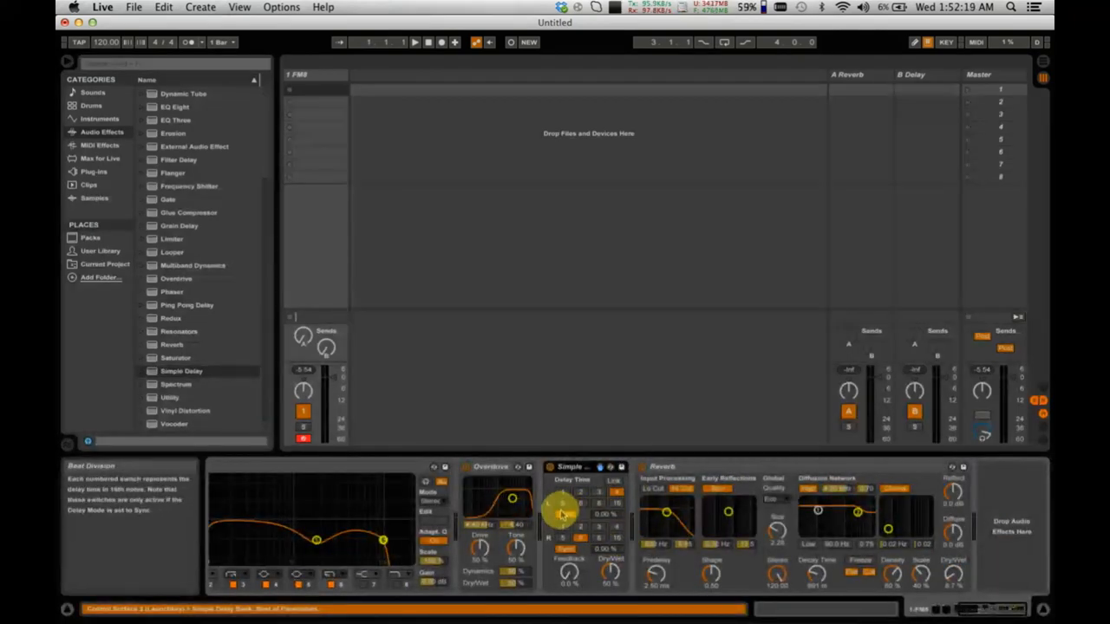
click(566, 514)
click(565, 549)
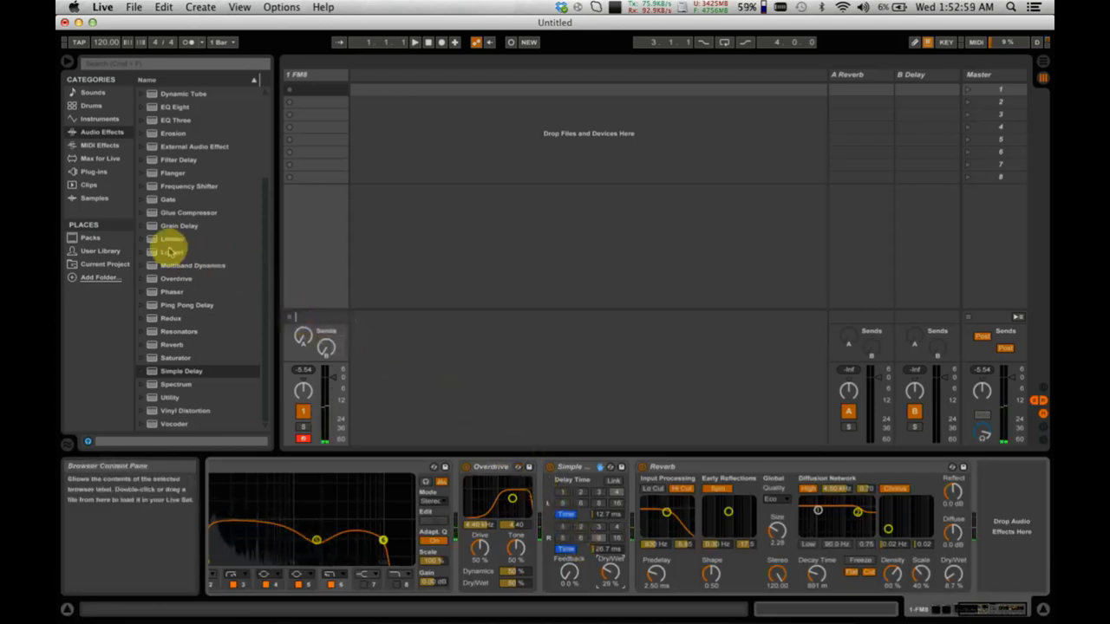
- Browse the Max for Live, MIDI effect, drum, clip and plug-in categories and their presets for another device to add
click(93, 157)
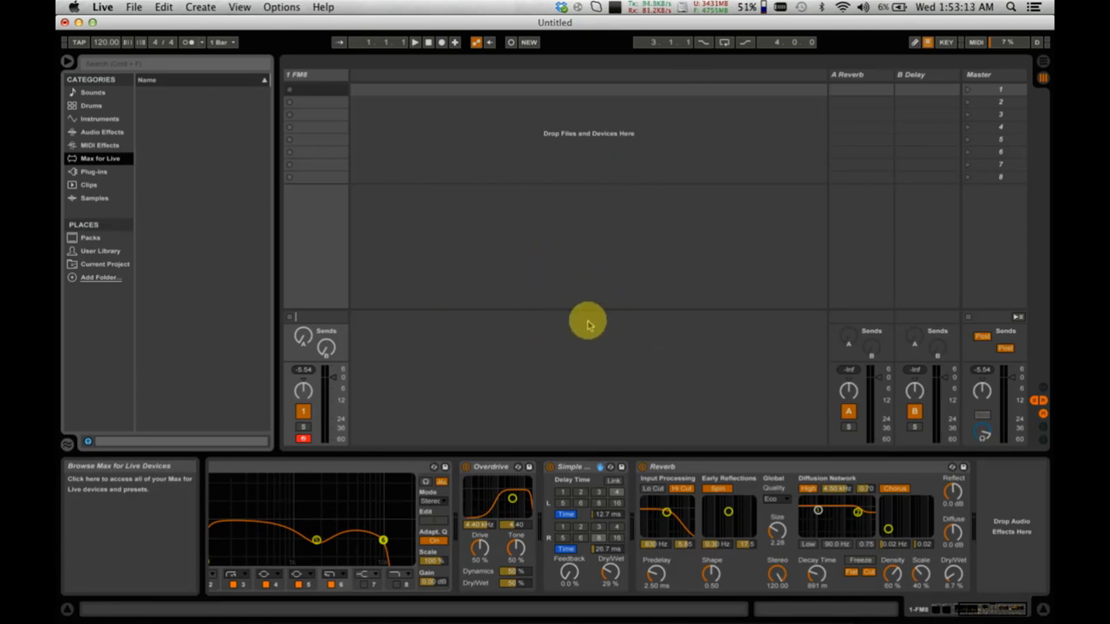
key(Up)
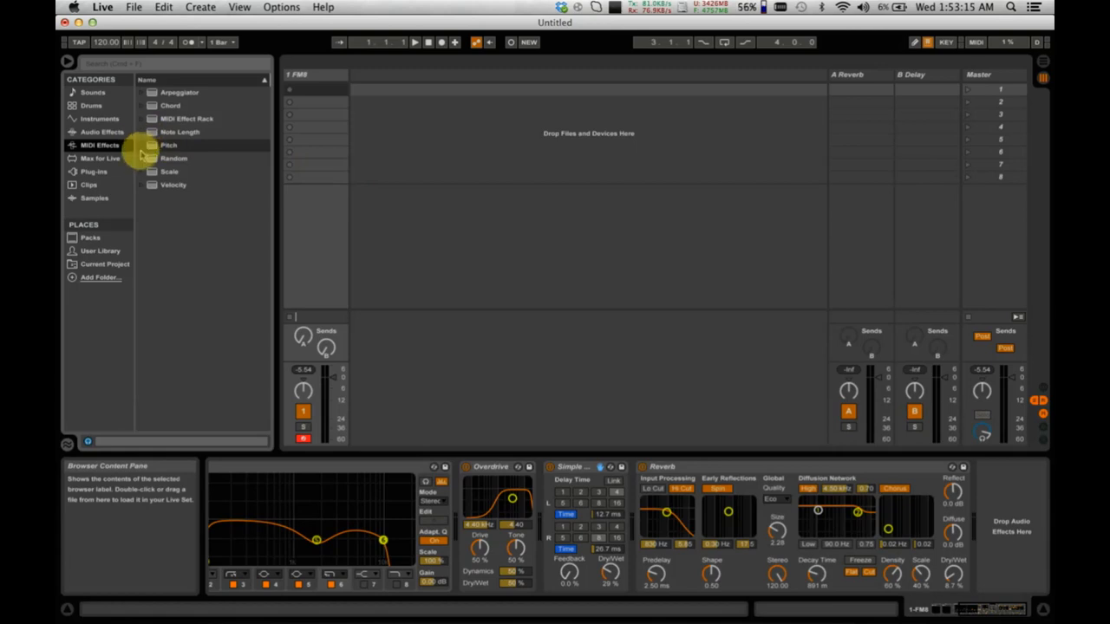
click(144, 185)
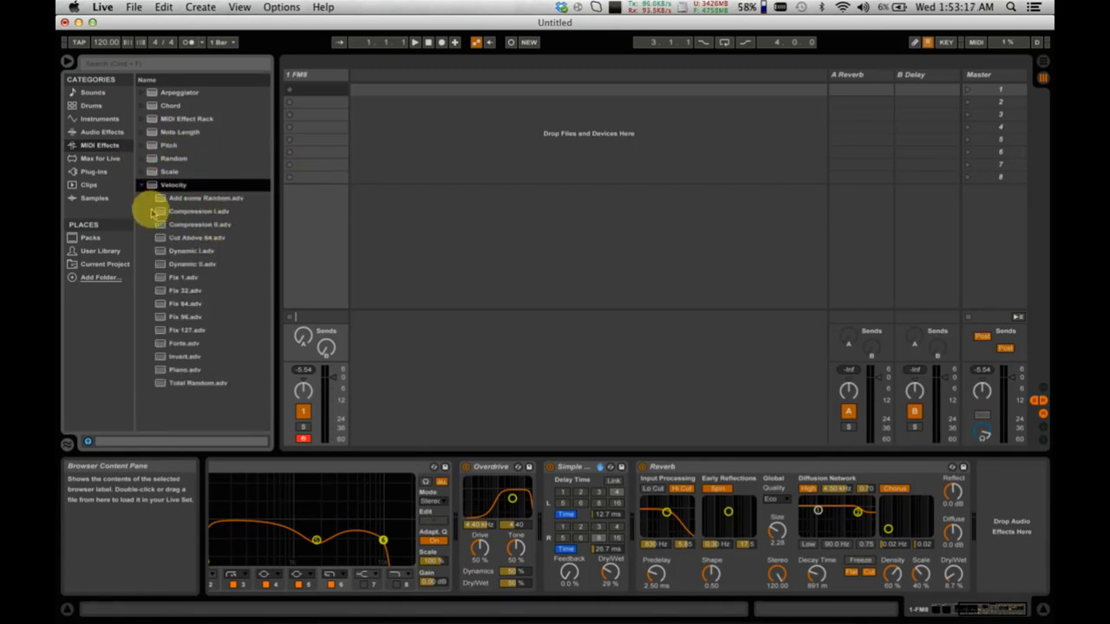
click(143, 185)
click(144, 119)
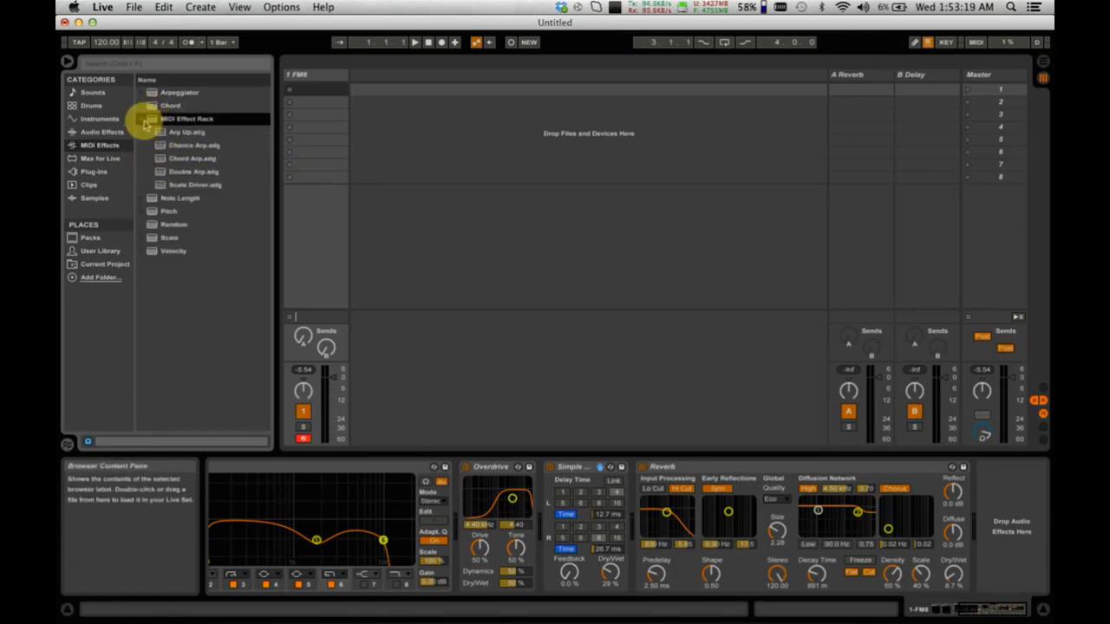
click(144, 119)
click(143, 105)
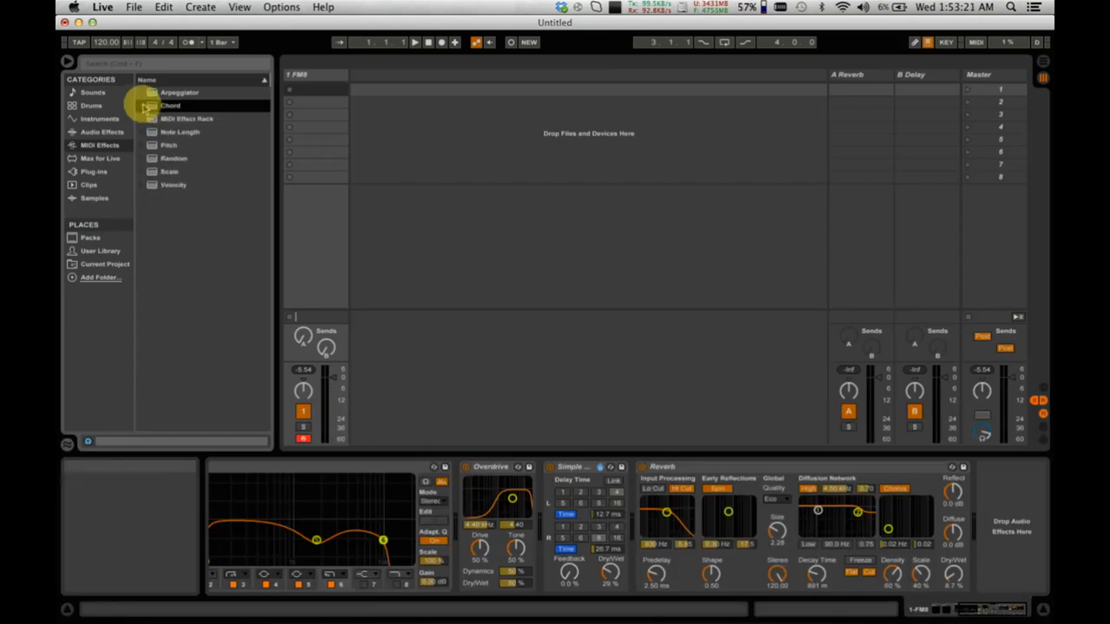
click(144, 132)
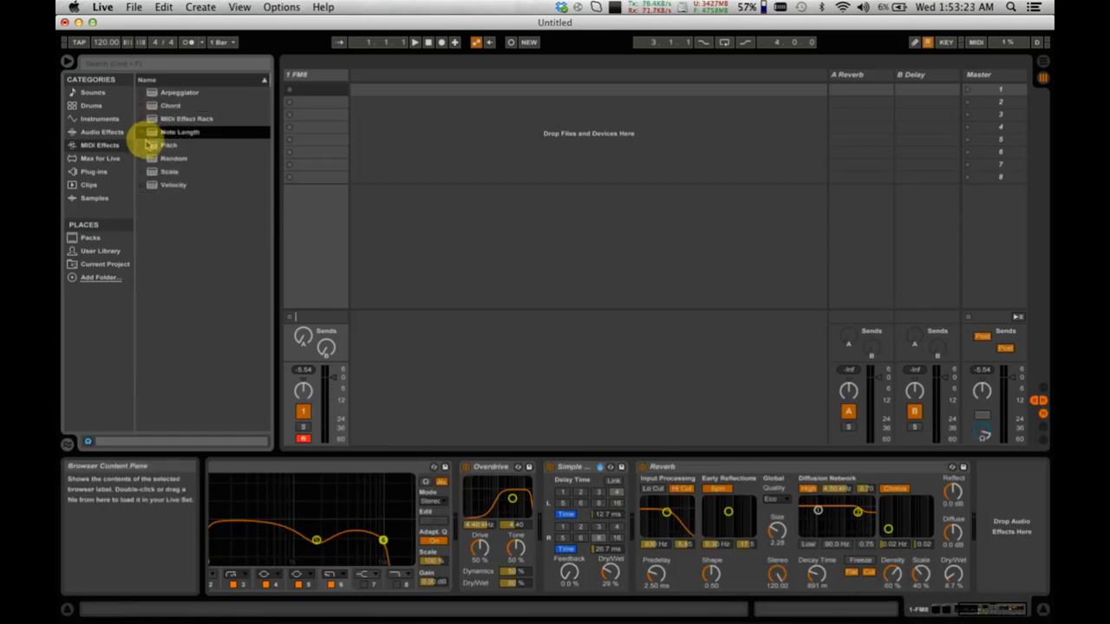
click(145, 144)
click(146, 145)
click(145, 173)
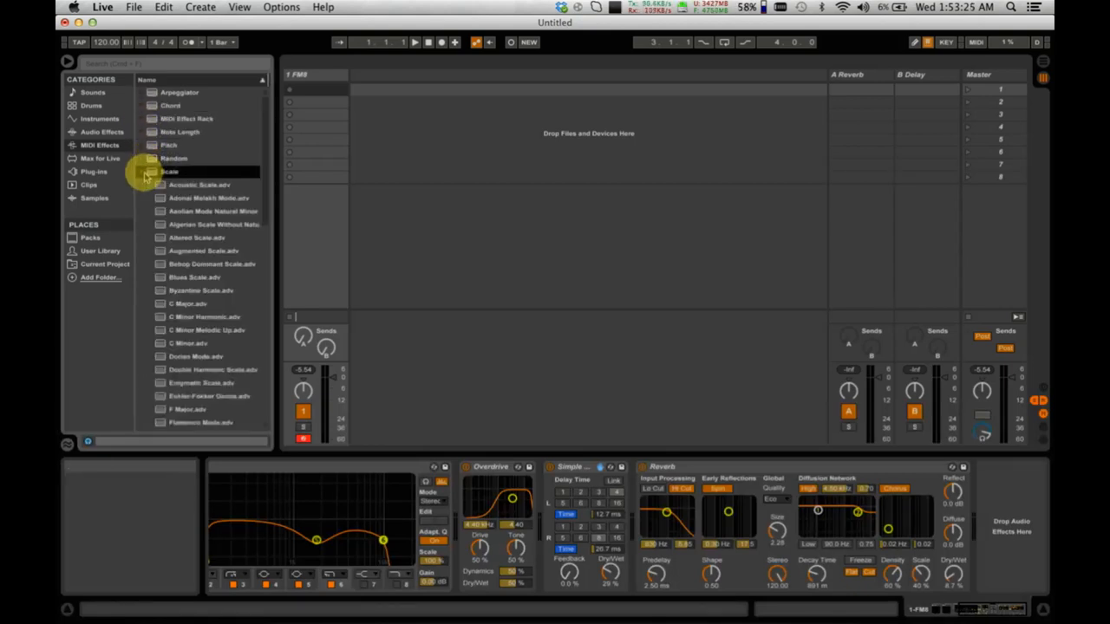
click(145, 173)
click(141, 187)
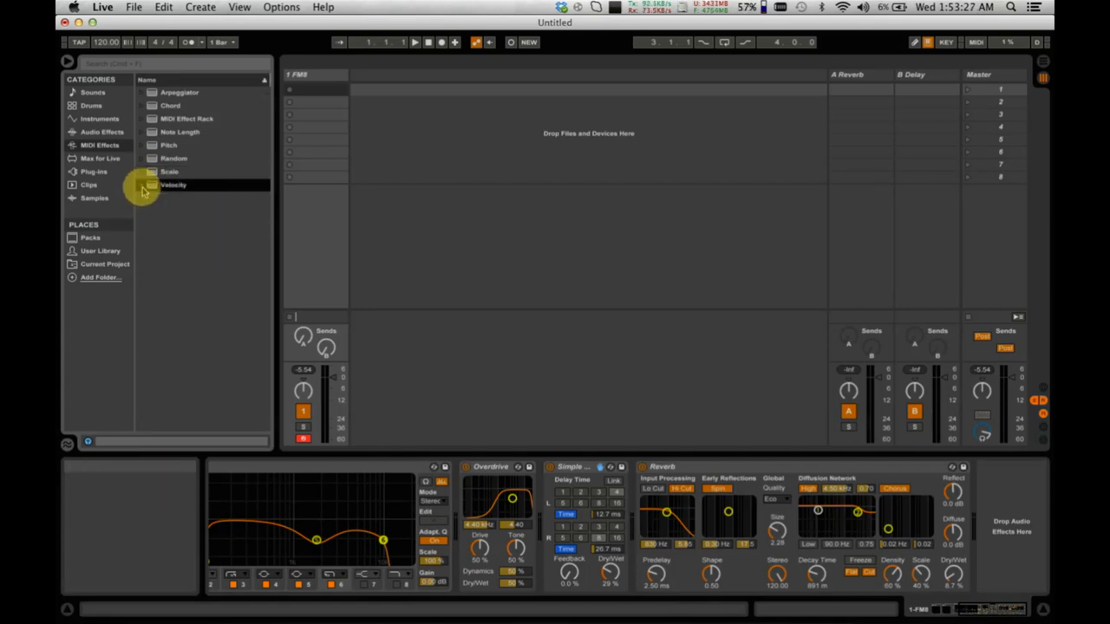
click(95, 105)
click(91, 185)
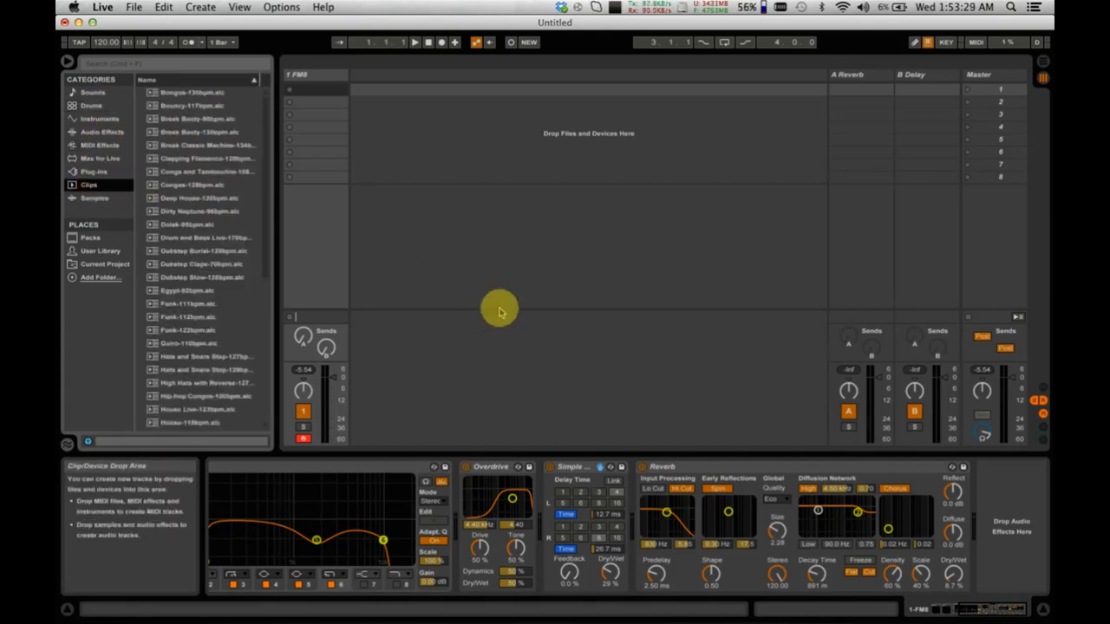
click(92, 172)
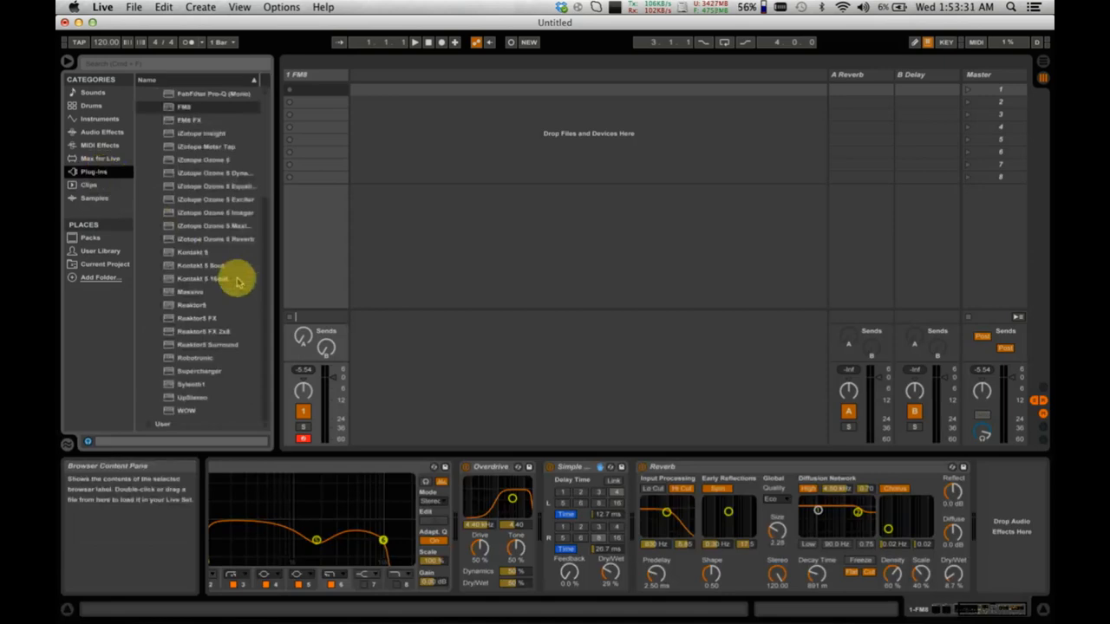
- Insert Multiband Dynamics between Simple Delay and Reverb, audition its bands, and leave the mid band soloed with its output at 5.00 dB
click(99, 132)
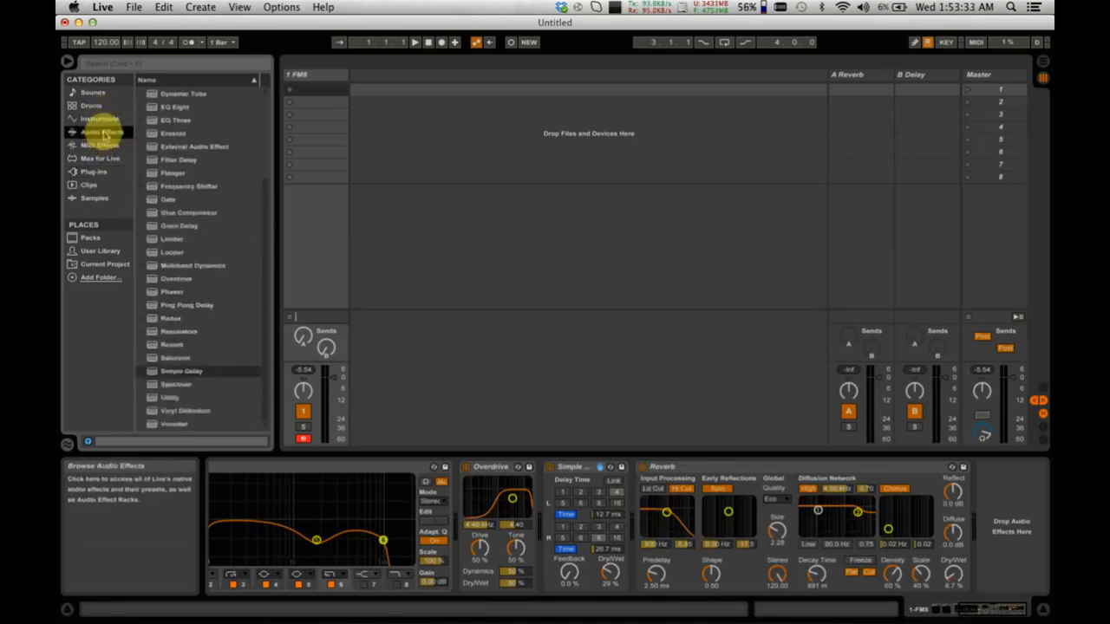
drag(204, 267, 643, 553)
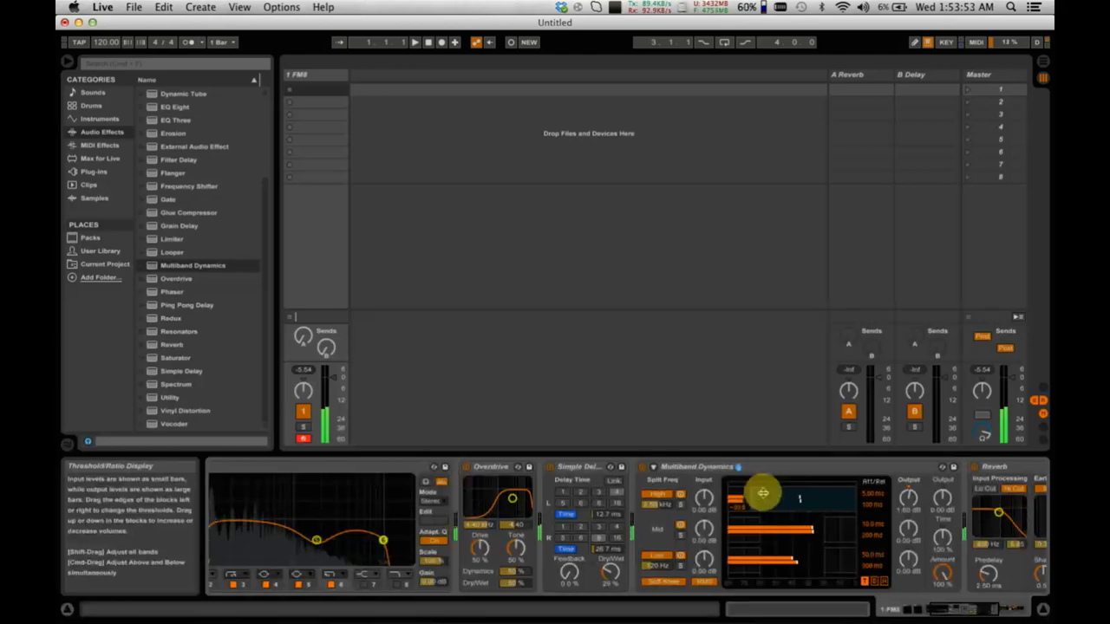
click(681, 537)
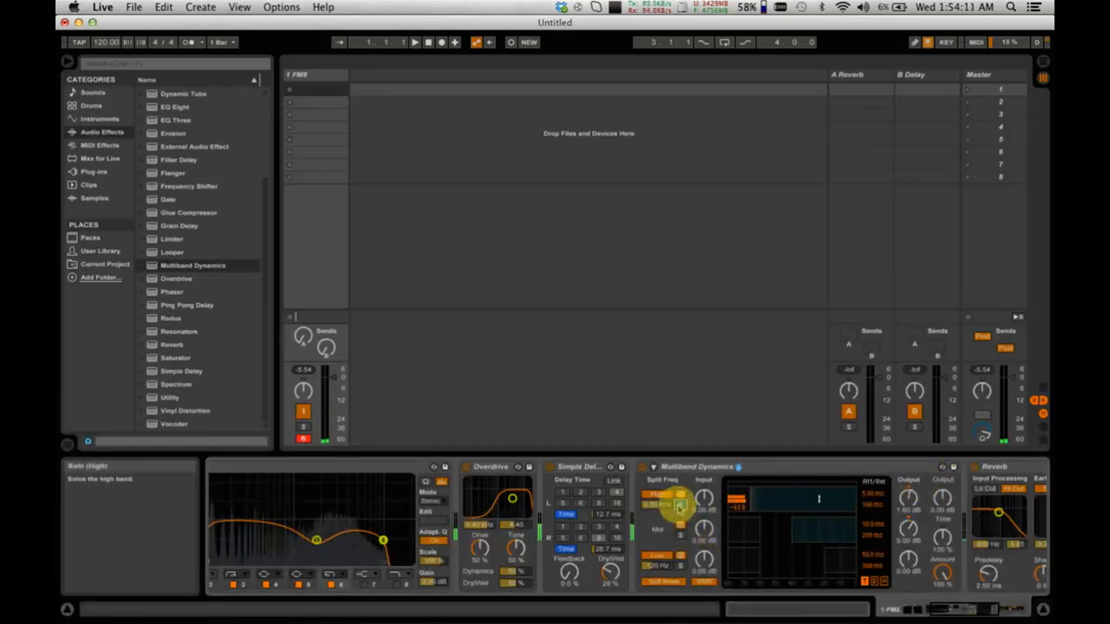
click(680, 505)
click(680, 537)
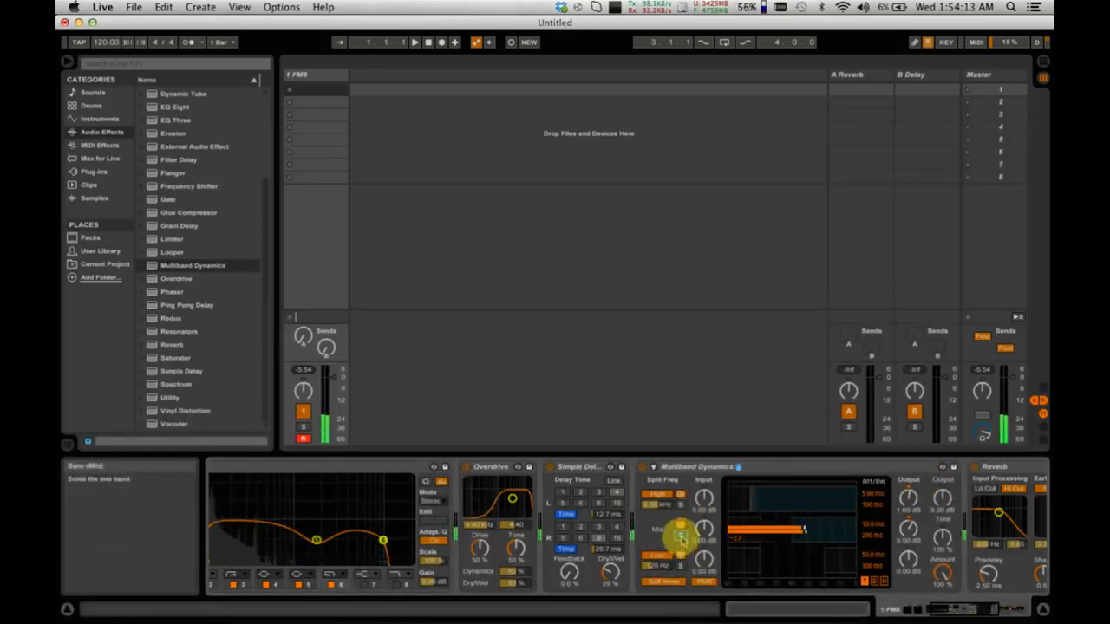
- Insert a second EQ Eight between Multiband Dynamics and Reverb, and move its band 5 to about 776 Hz and -0.37 dB
scroll(818, 528, right, 5)
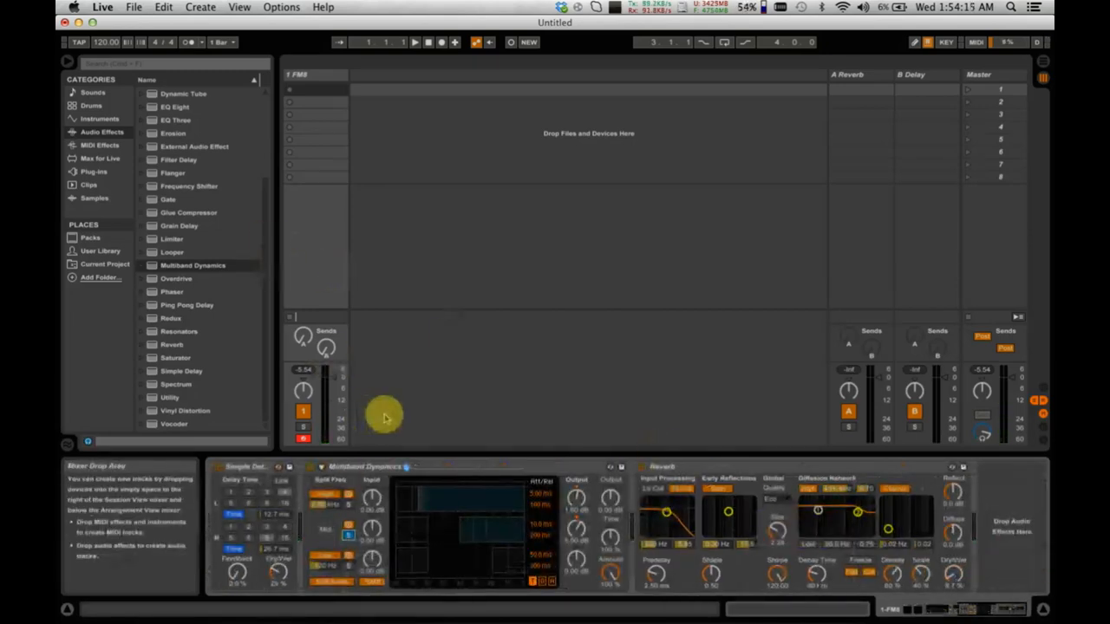
scroll(185, 352, up, 3)
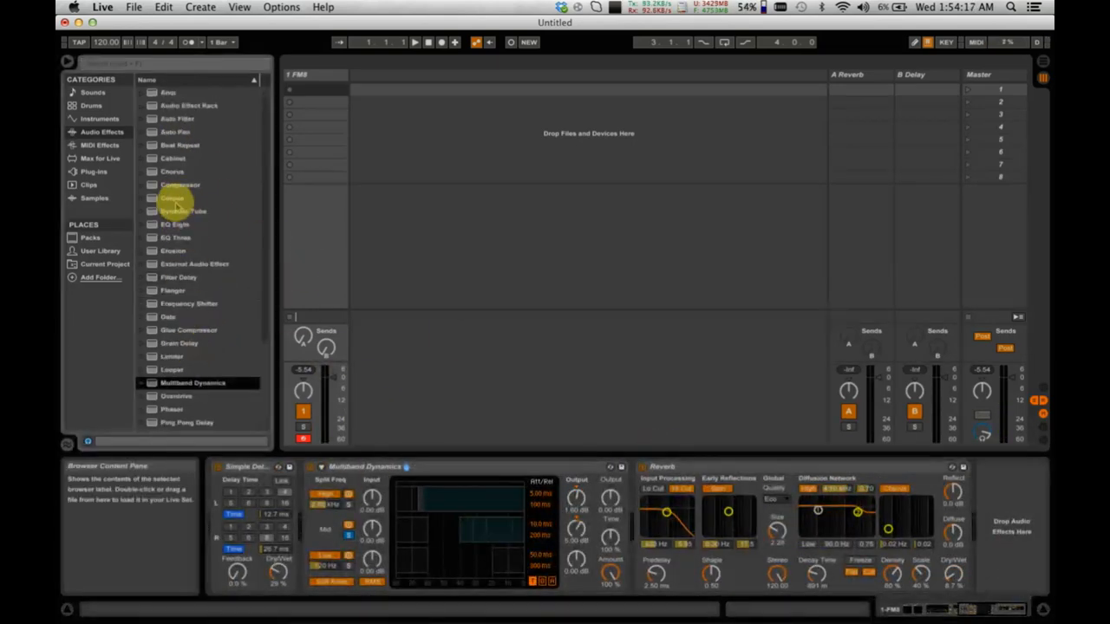
drag(175, 224, 630, 512)
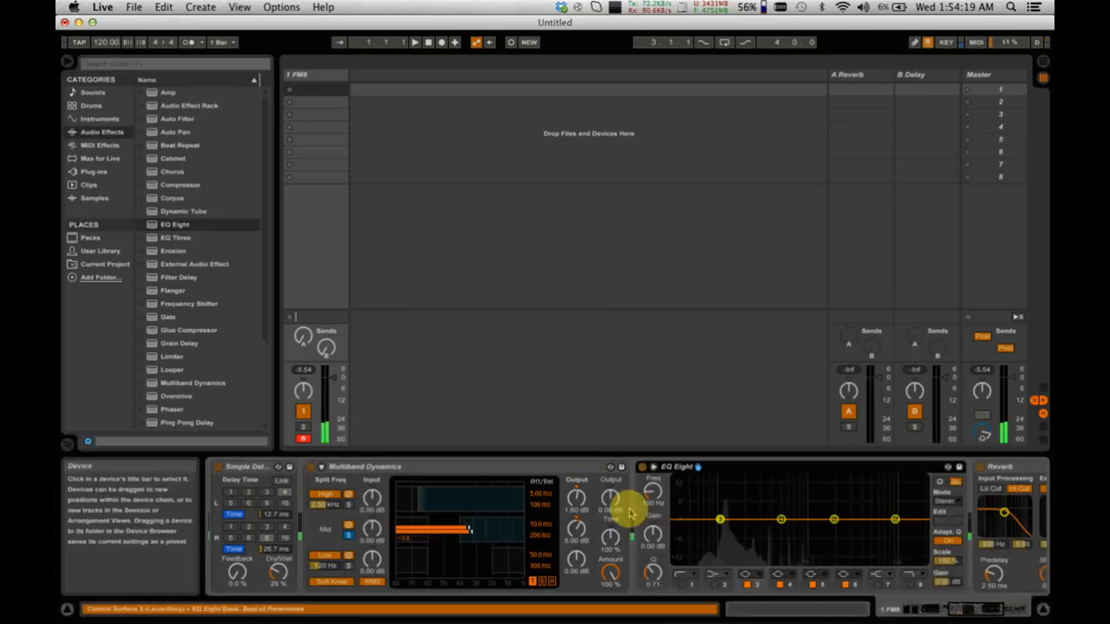
click(834, 519)
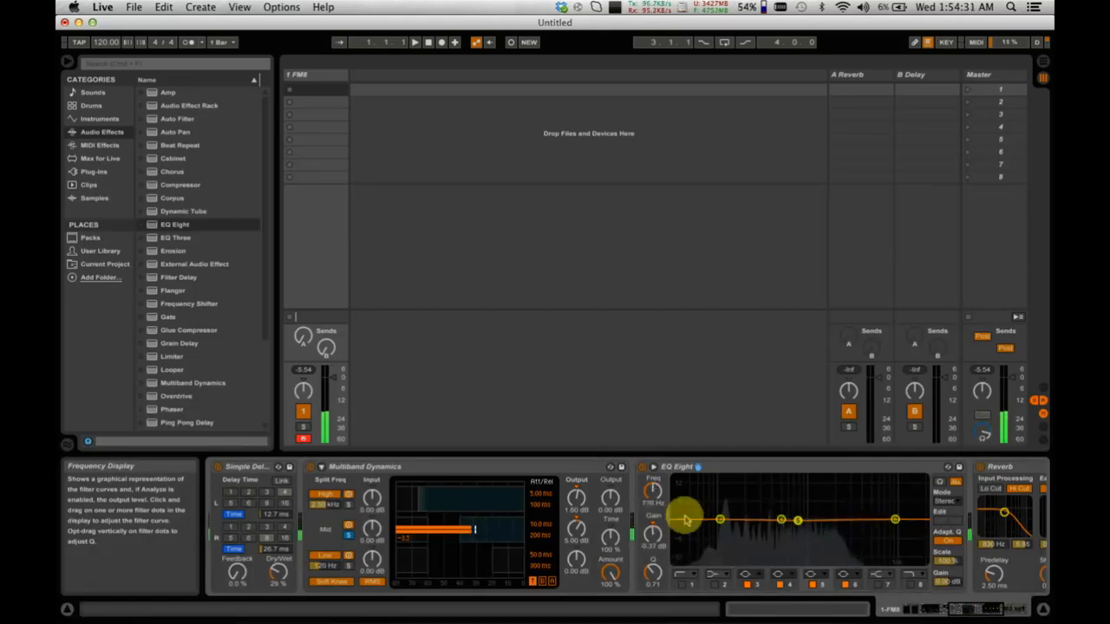
- In Multiband Dynamics, adjust the high-band threshold, raise the high-band input, set the mid output to 10.5 dB, and unsolo the mid band
drag(583, 493, 583, 497)
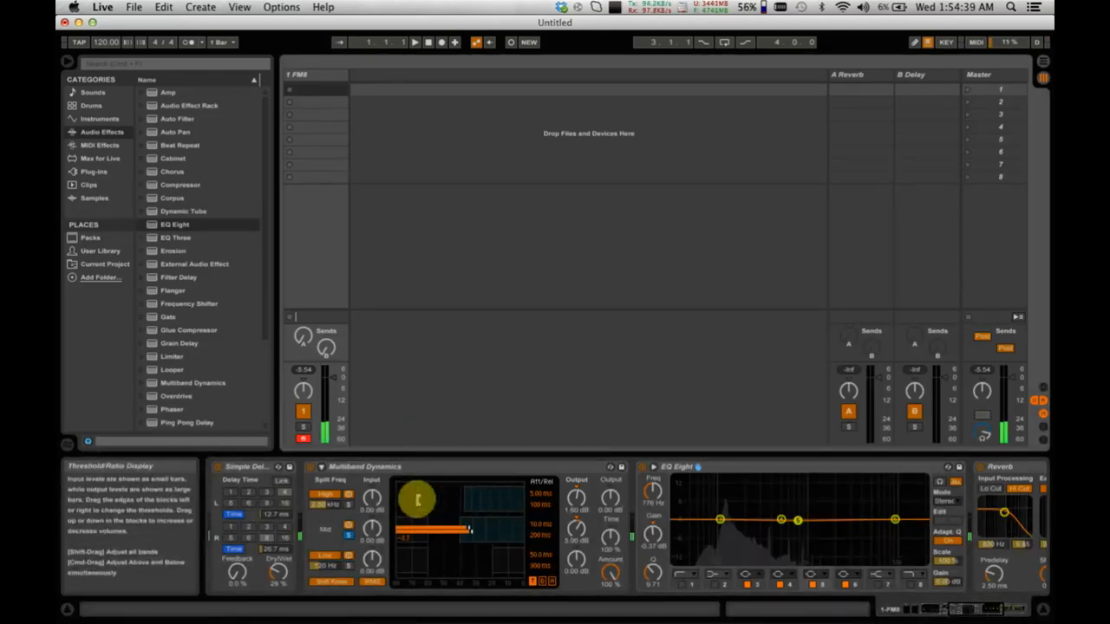
click(371, 499)
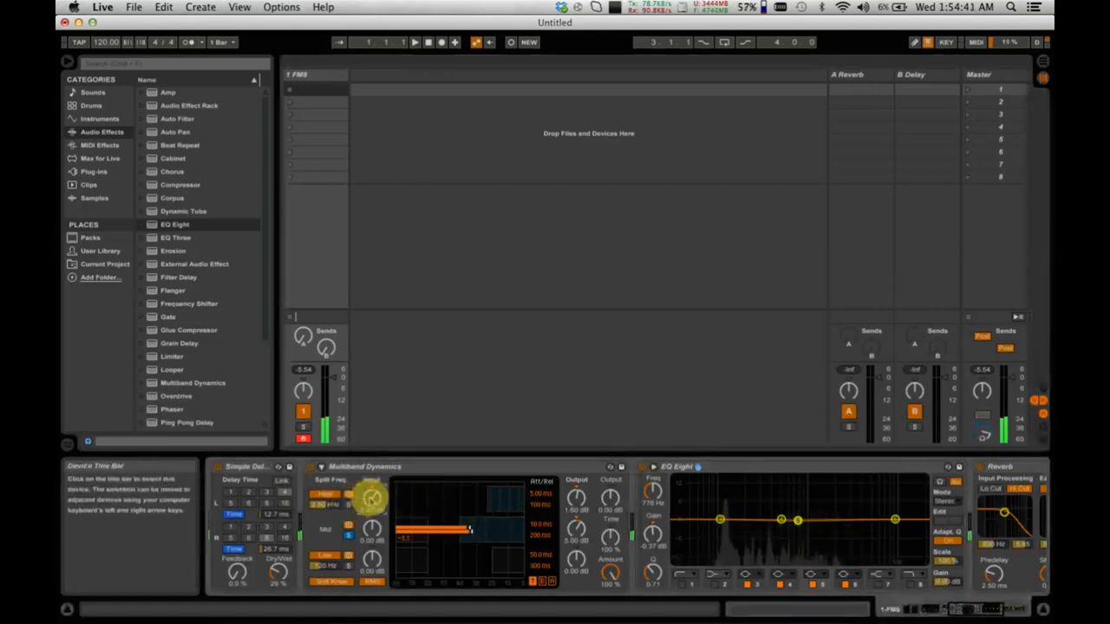
click(351, 539)
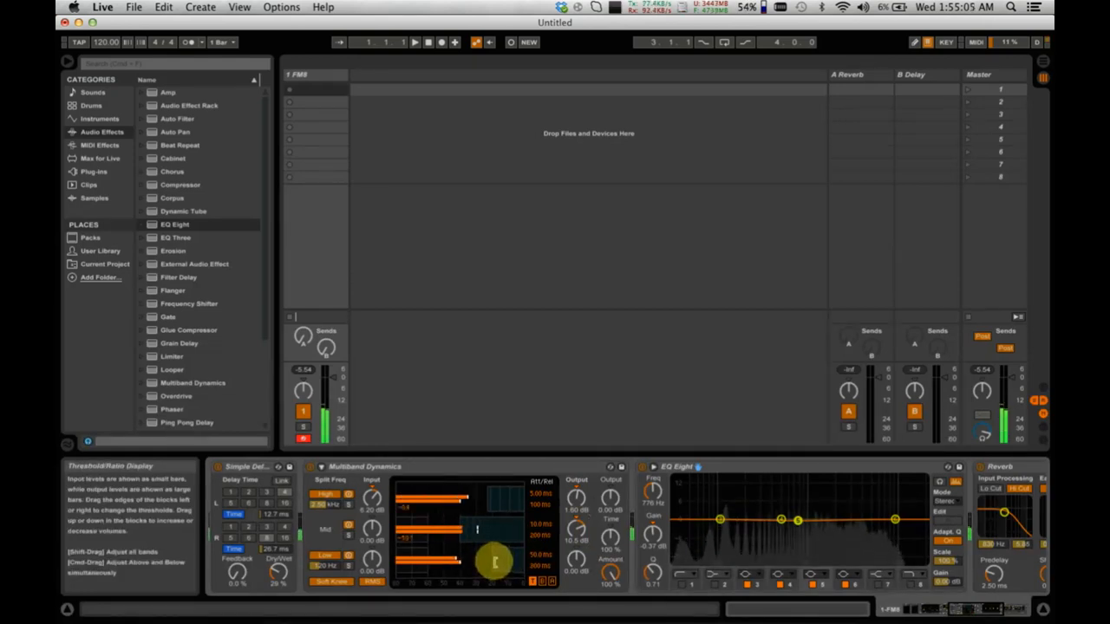
- Make band 3 of the second EQ Eight a steep low cut at about 178 Hz
click(720, 521)
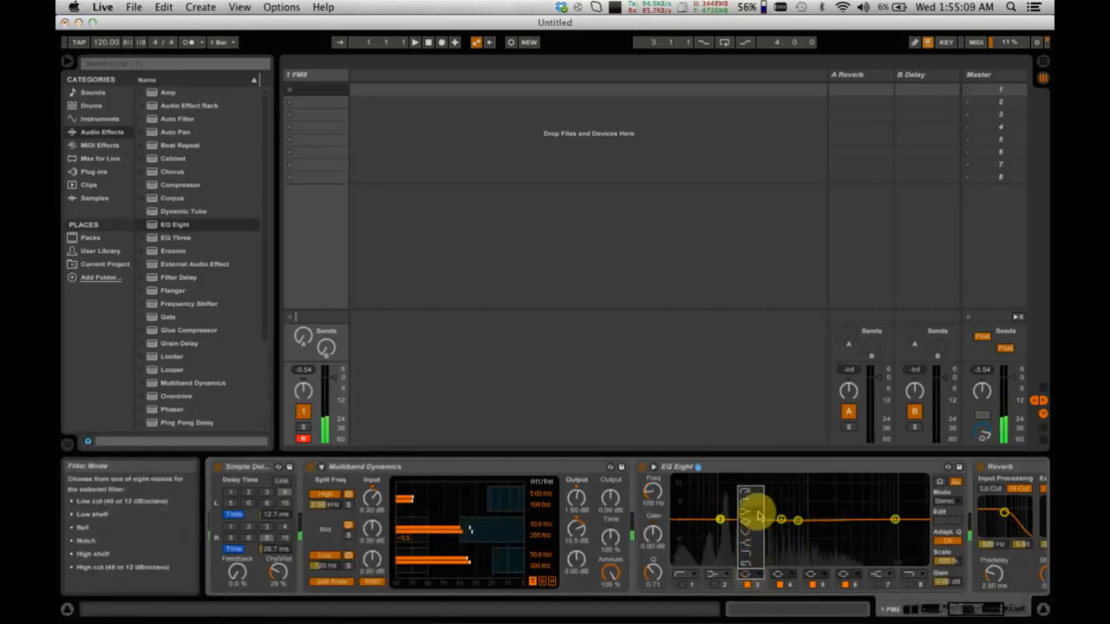
click(753, 500)
click(751, 575)
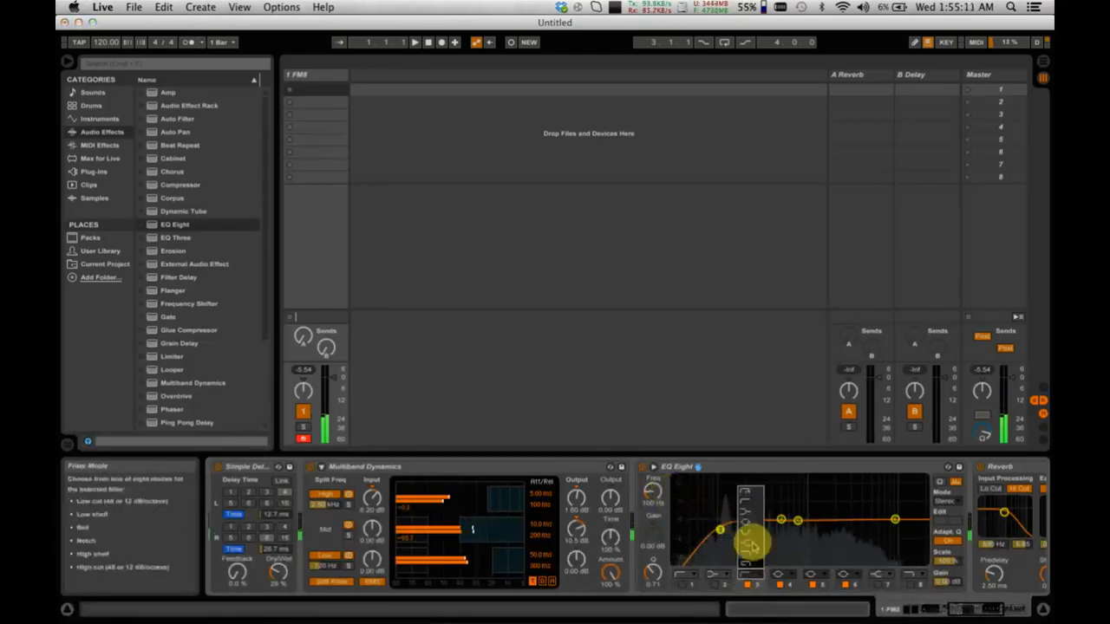
click(752, 496)
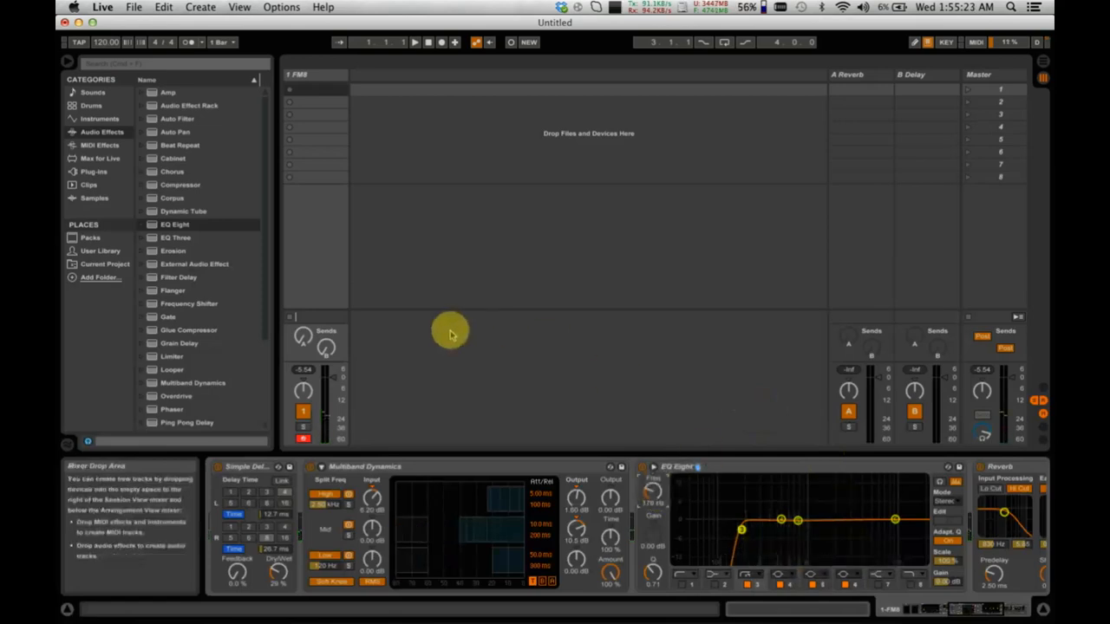
- Switch to Firefox to read the livestream chat and its user list, and return to Live
key(ctrl+Right)
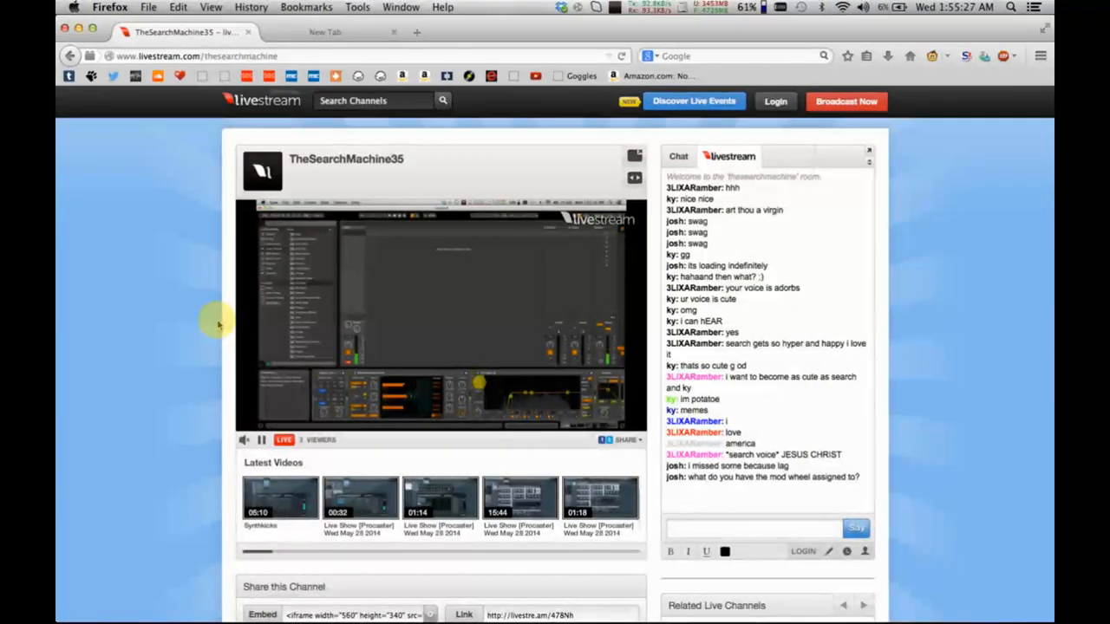
key(ctrl+Left)
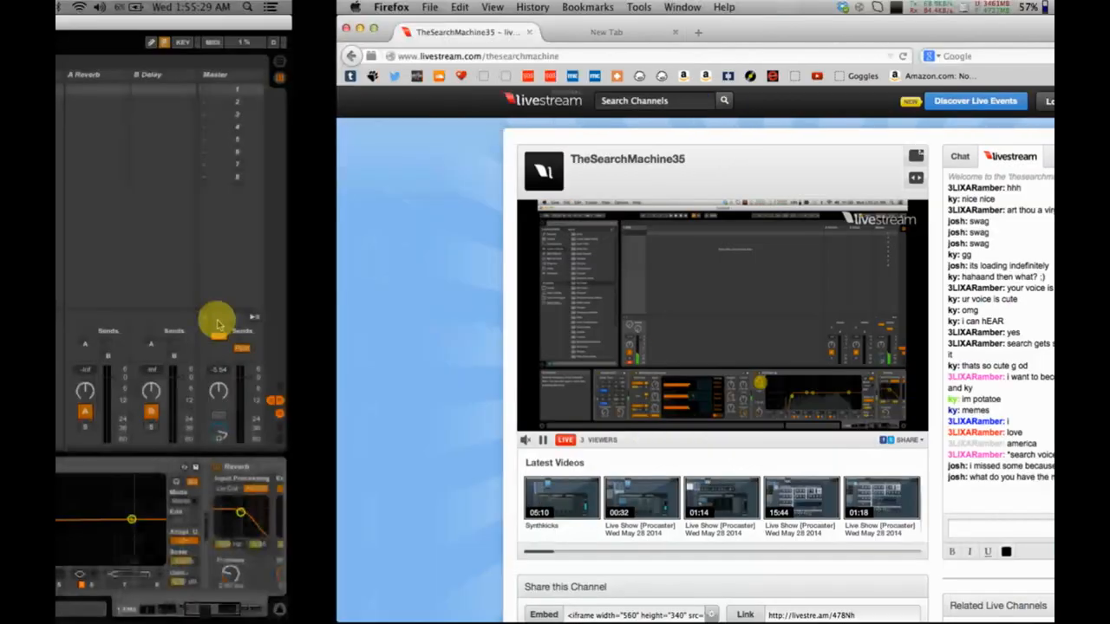
key(super+Tab)
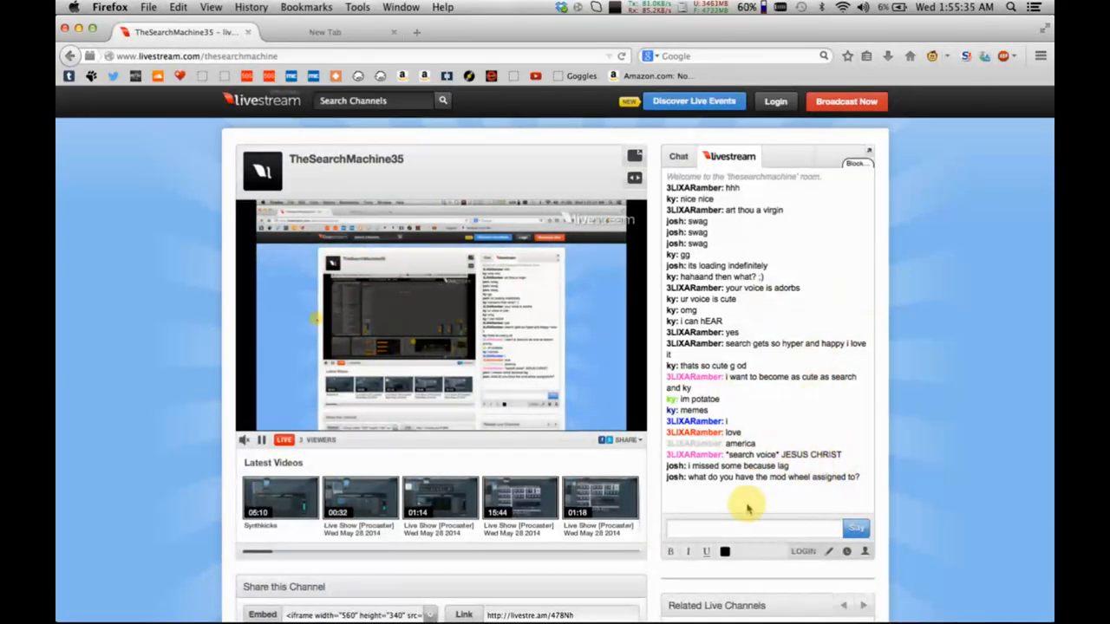
click(862, 551)
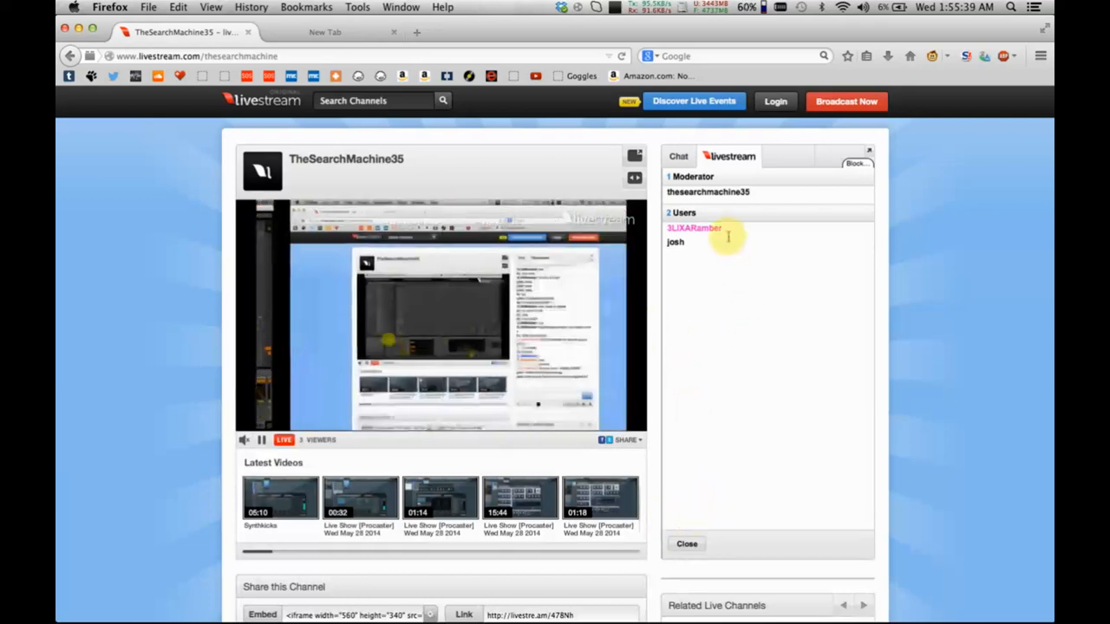
click(693, 545)
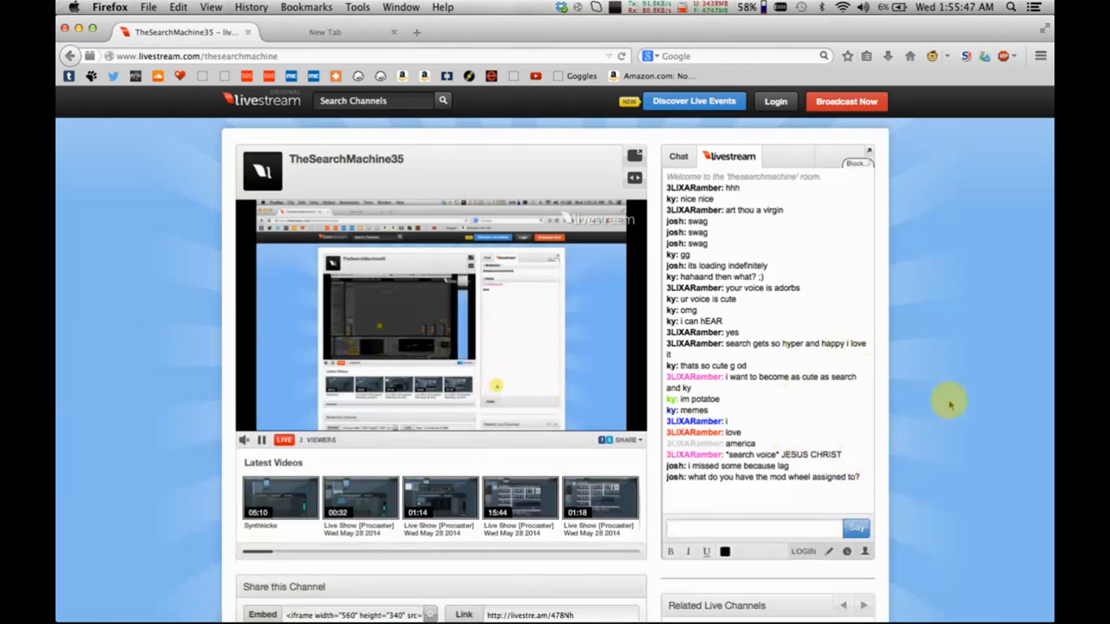
key(ctrl+Left)
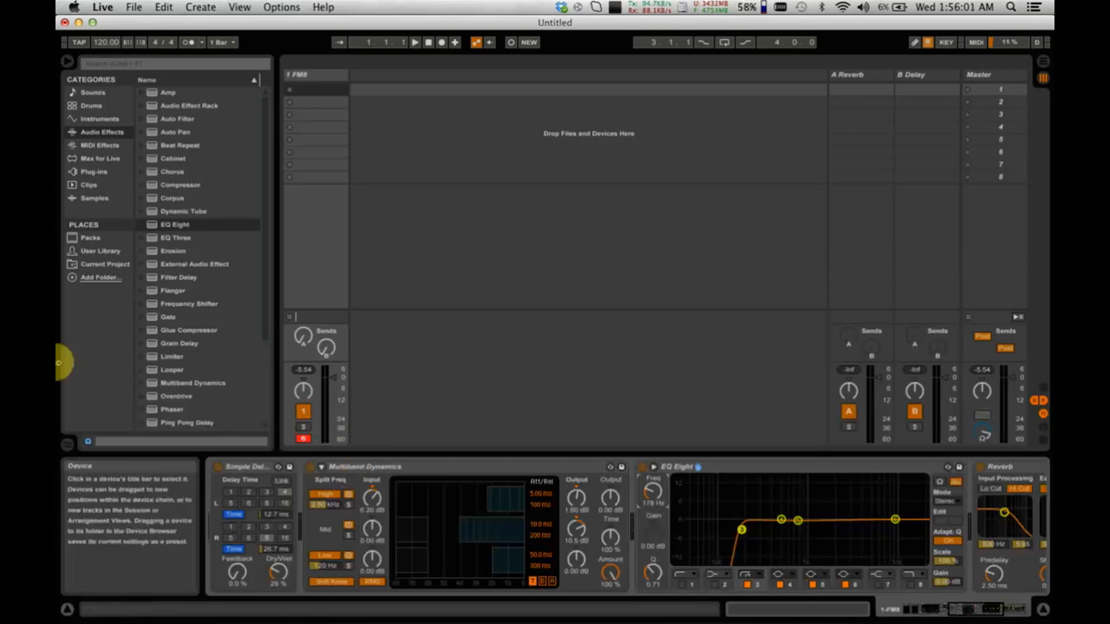
- Add a Gate with threshold at about -36.6 dB, return 0.00 dB and release 105 ms, and place it between EQ Eight and Reverb
double_click(209, 316)
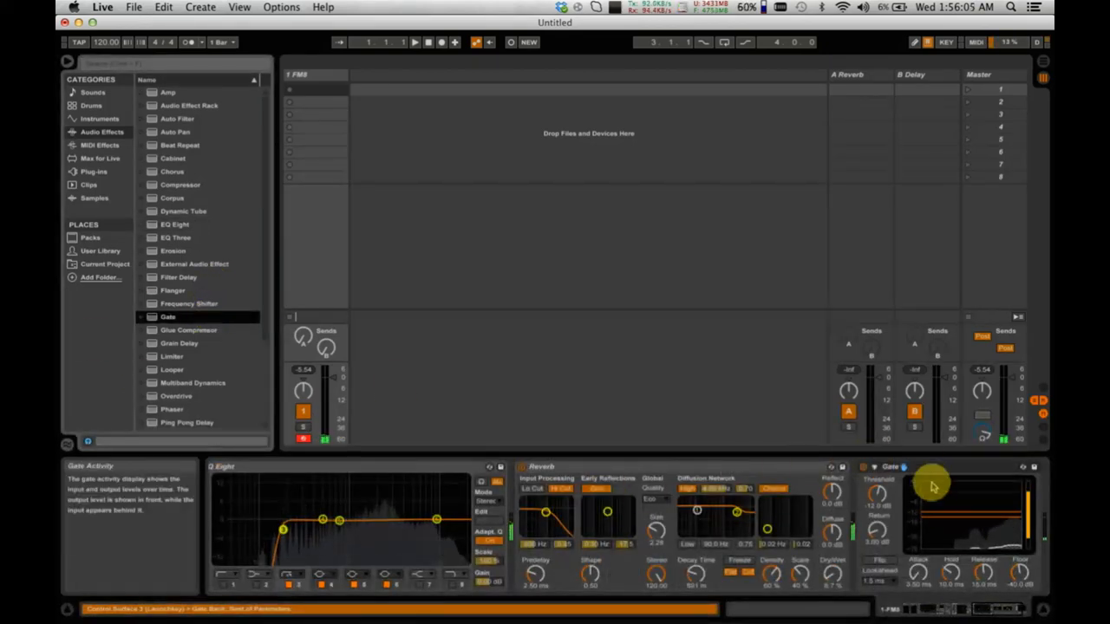
drag(879, 494, 880, 495)
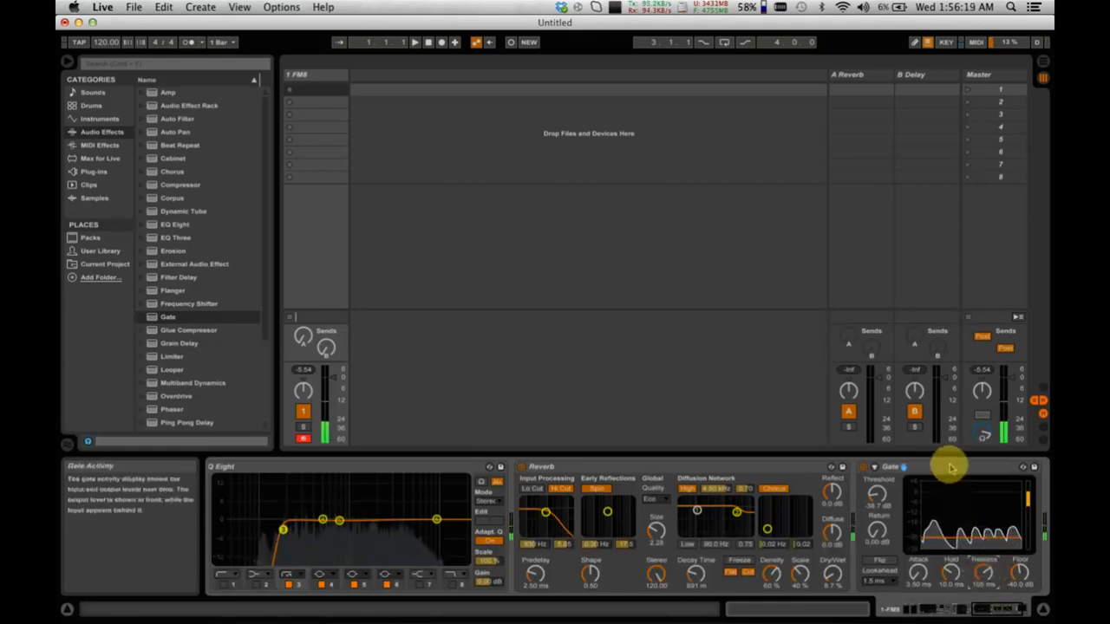
drag(954, 463, 515, 501)
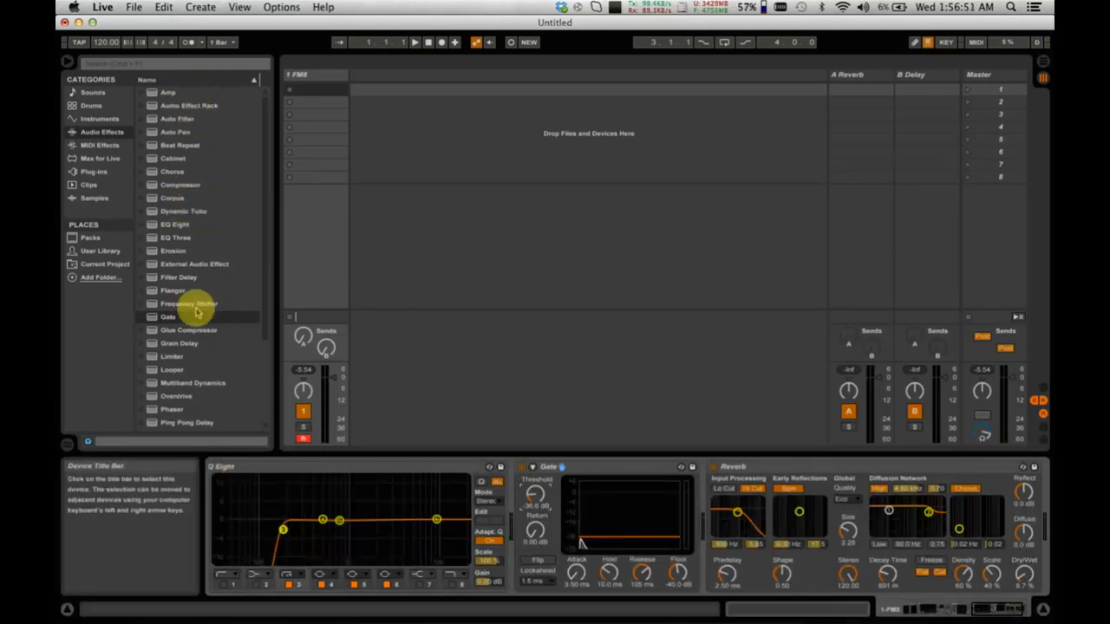
- In the second EQ Eight, try band 5 as a boost and as a -15 dB cut near 2.32 kHz, and switch the band off
scroll(196, 292, down, 3)
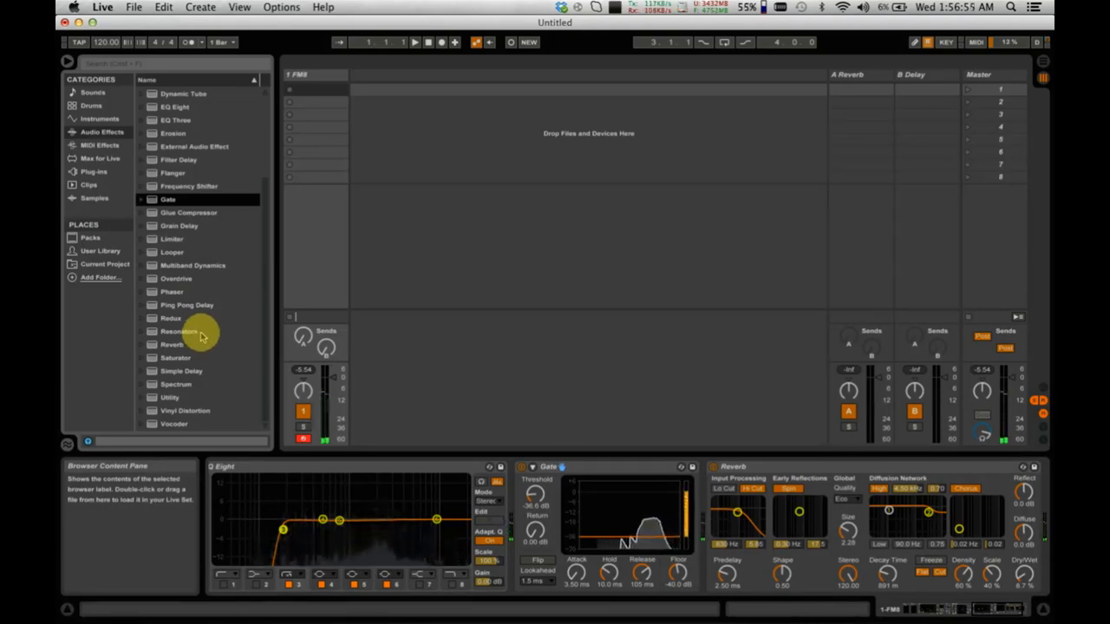
click(370, 518)
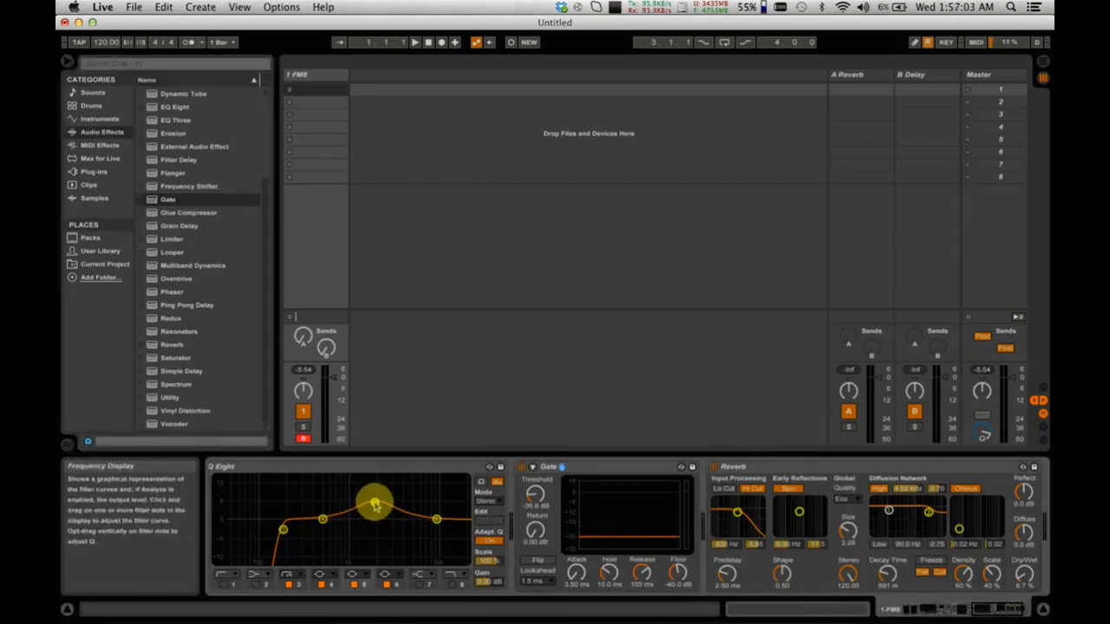
scroll(377, 508, left, 2)
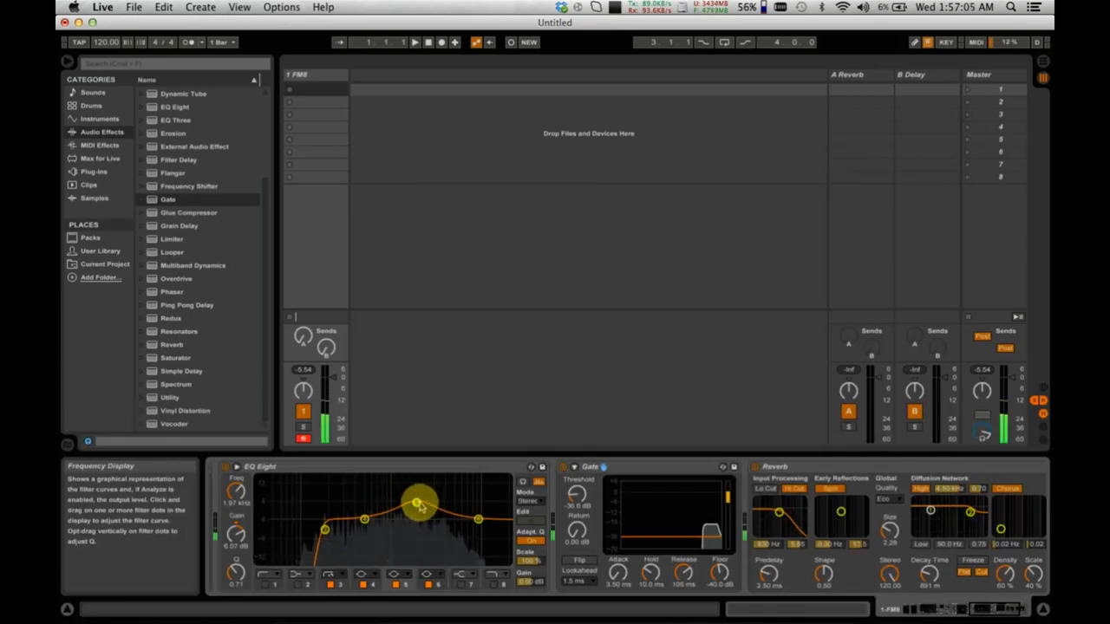
drag(417, 503, 423, 563)
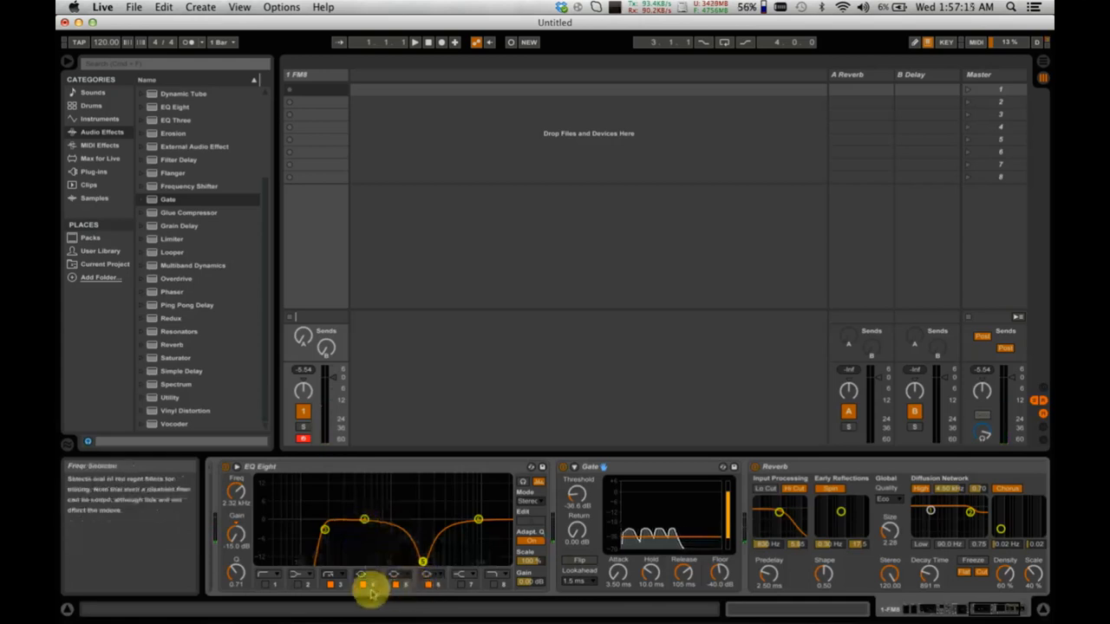
click(394, 585)
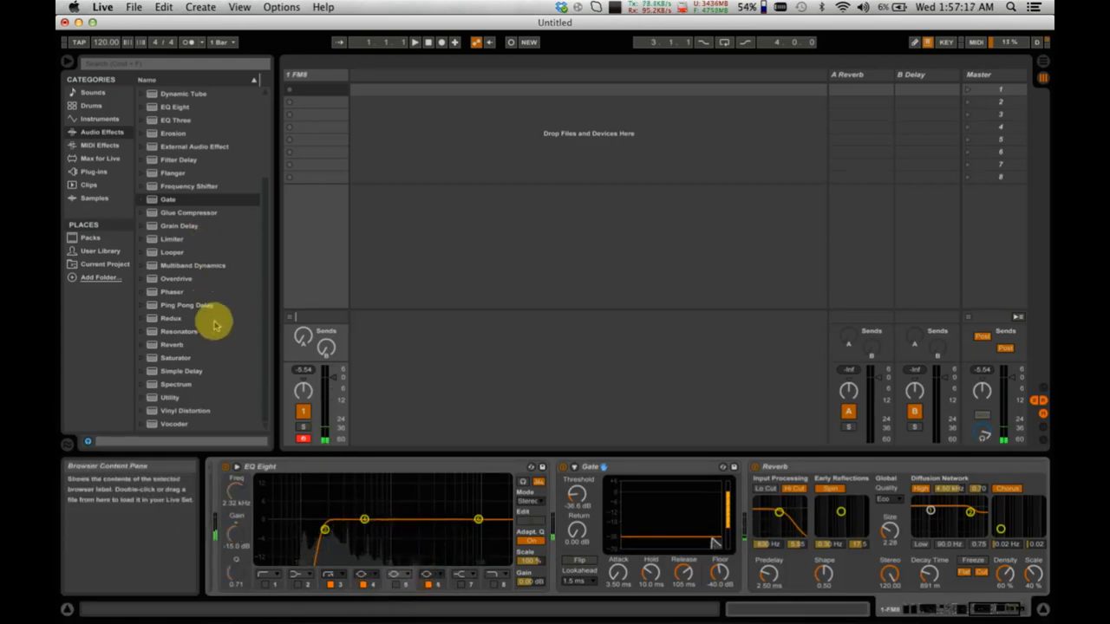
- Add a Multiband Dynamics between EQ Eight and Gate, set its crossovers to 711 Hz and 874 Hz, and solo the mid band
click(178, 265)
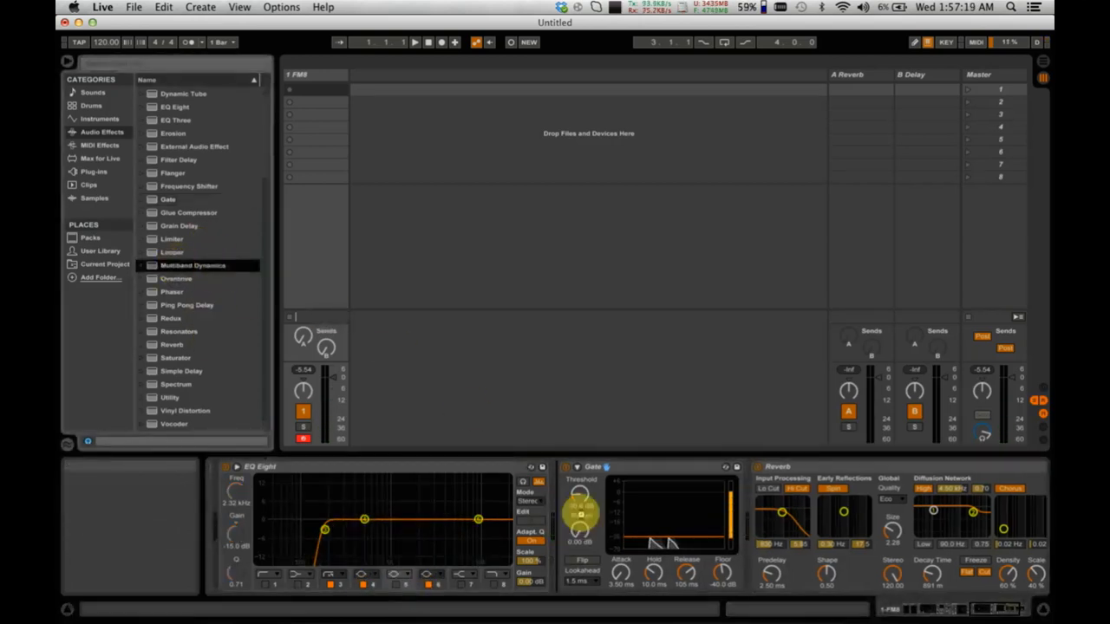
drag(581, 514, 582, 515)
click(585, 568)
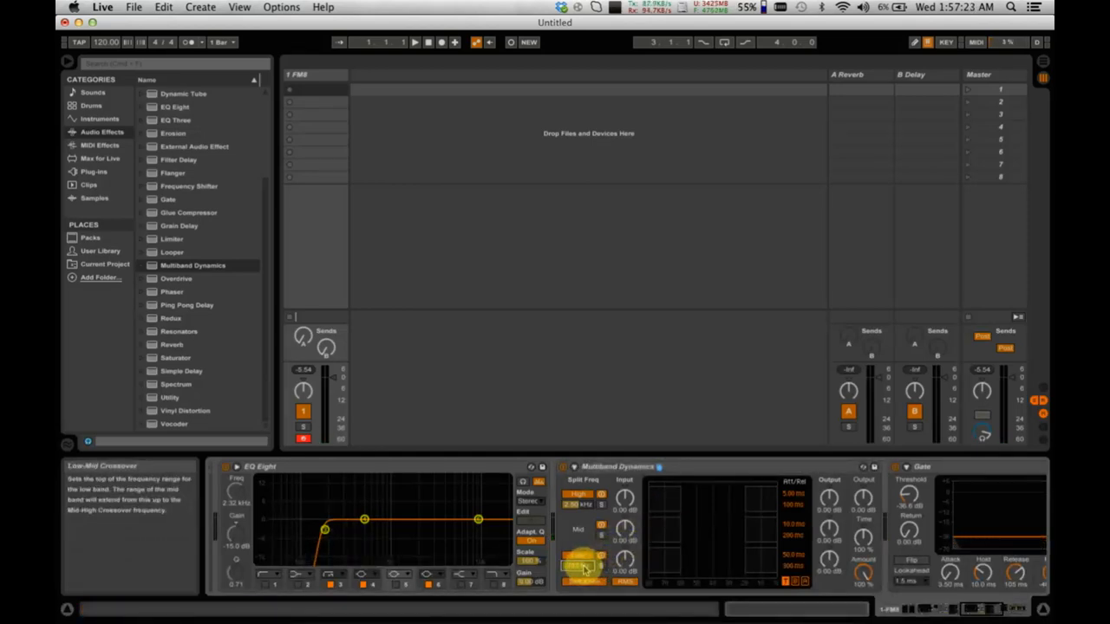
click(579, 502)
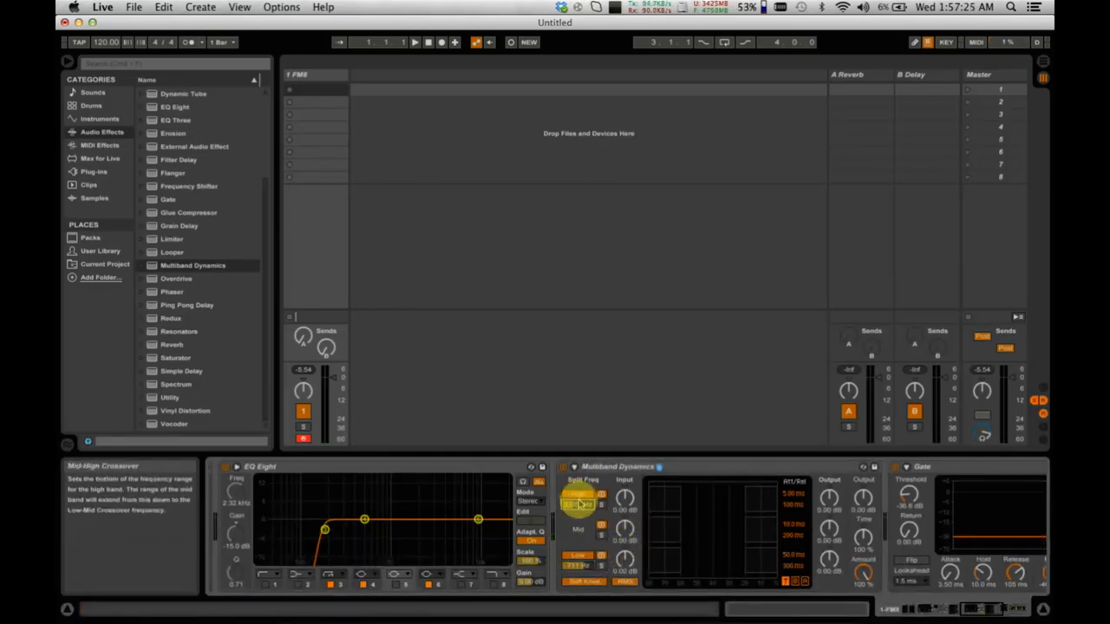
click(600, 537)
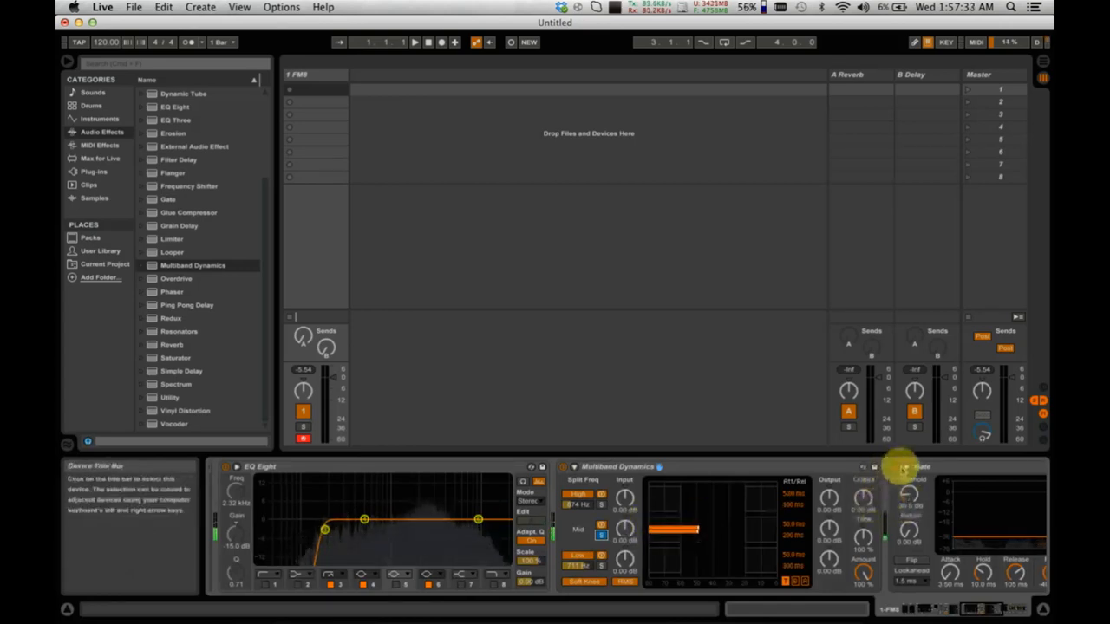
- Switch off the Gate, adjust the mid band's upper threshold in Multiband Dynamics, and set its mid-high crossover to 901 Hz
click(896, 468)
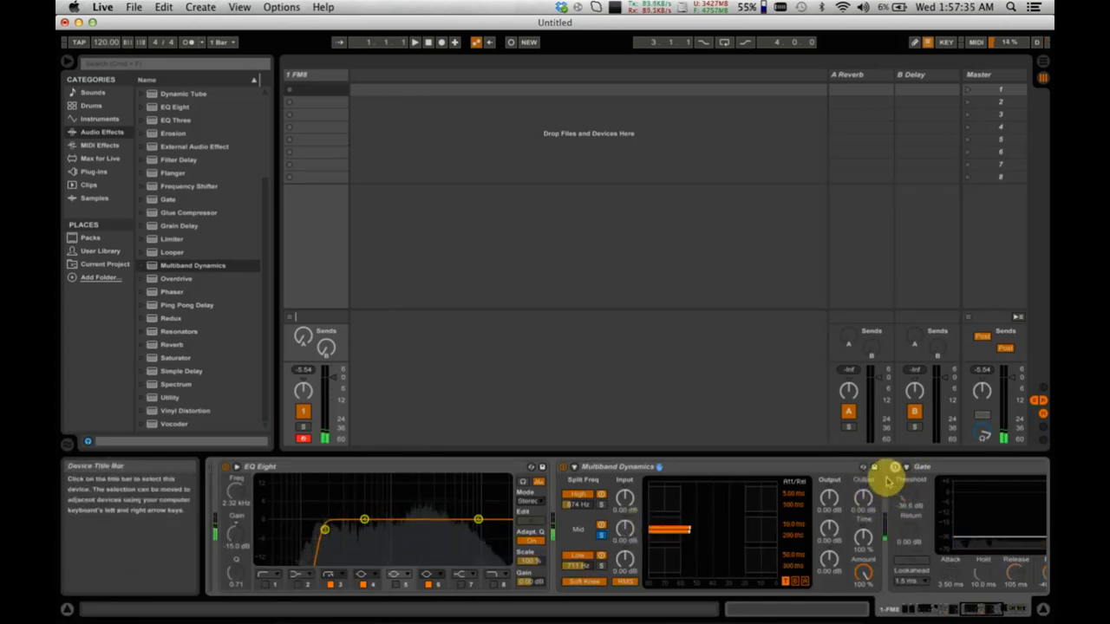
drag(718, 523, 699, 535)
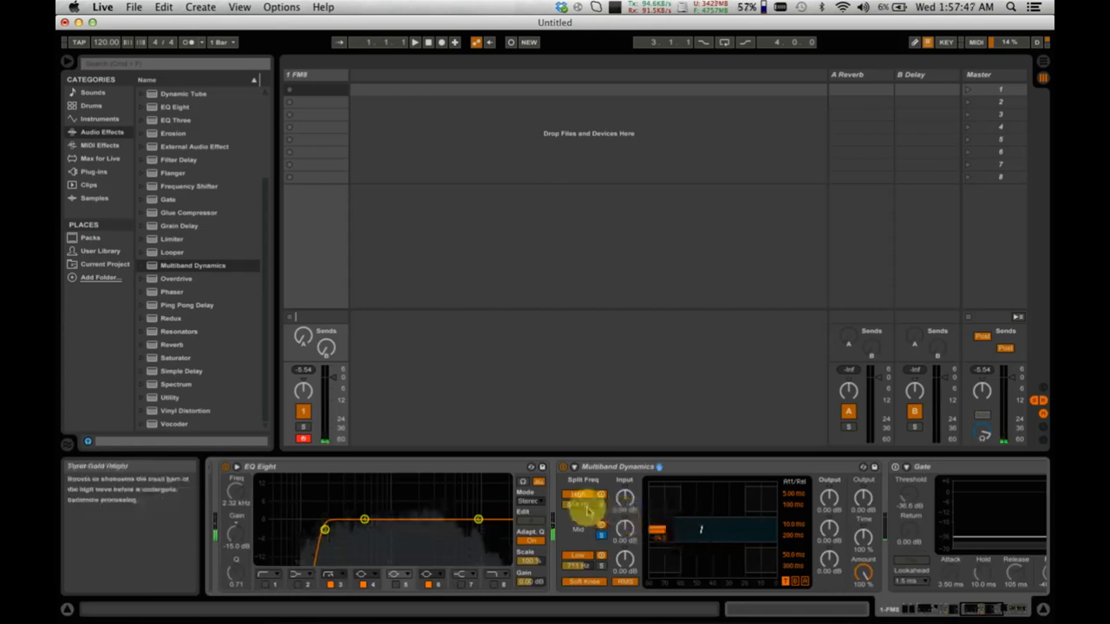
drag(586, 509, 587, 469)
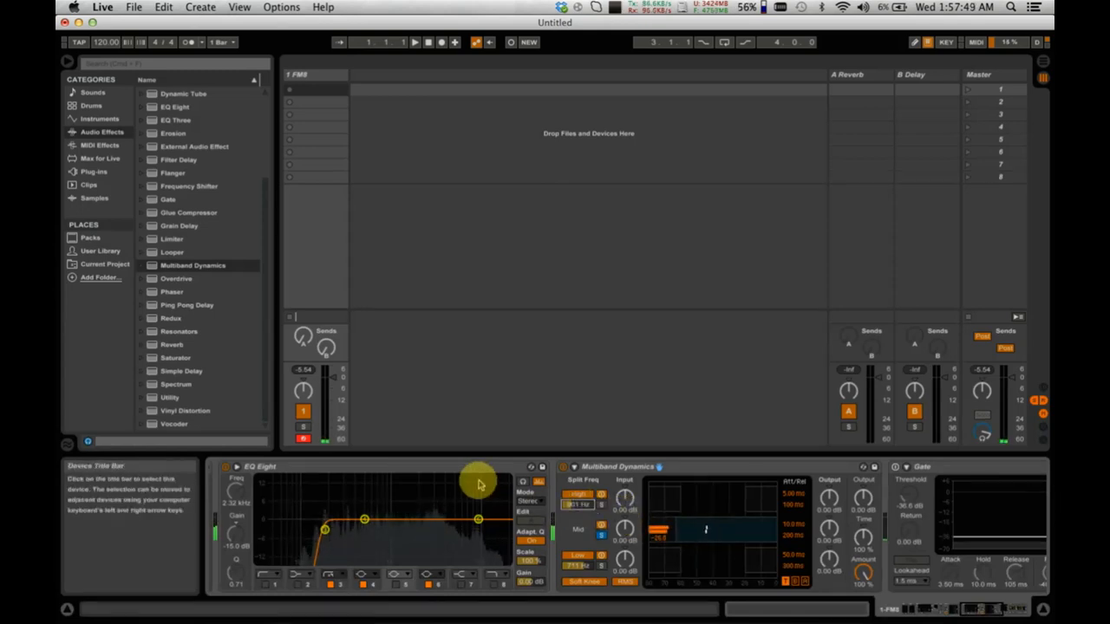
- Move the EQ Eight behind the new Multiband Dynamics and reset the Master track's peak level
click(436, 468)
drag(894, 508, 682, 527)
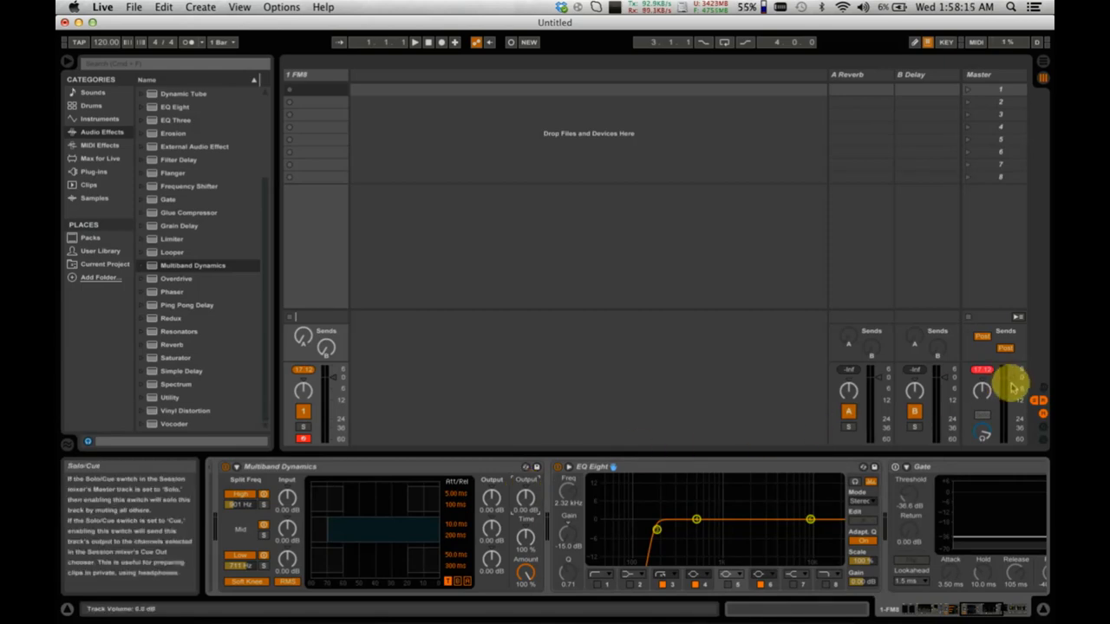
click(980, 371)
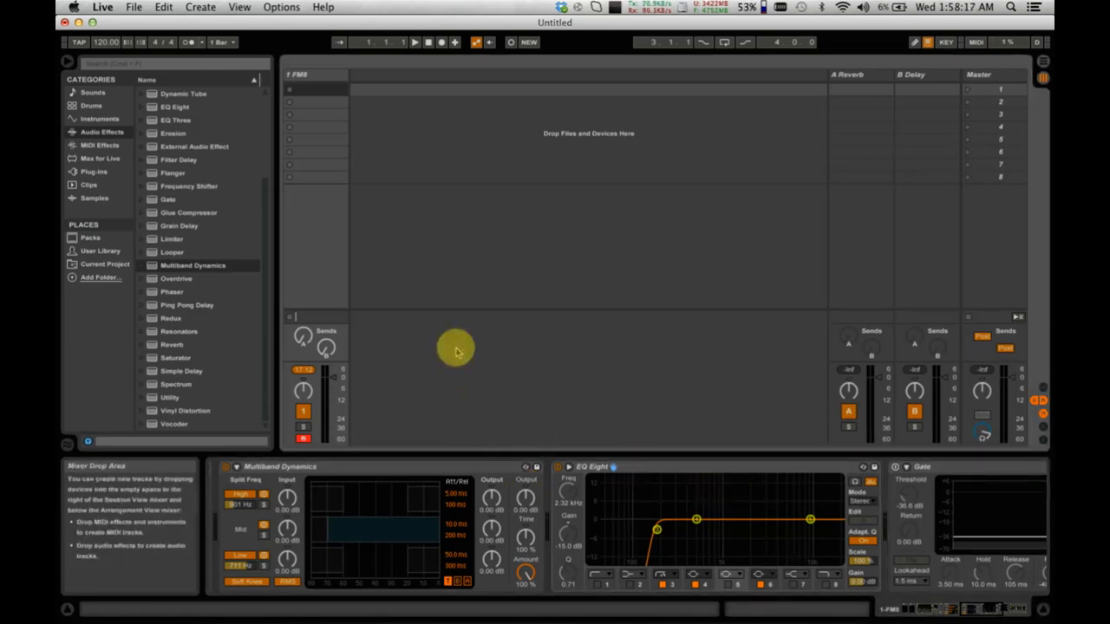
- Switch to Firefox to read the livestream chat, and return to Live
key(super+Tab)
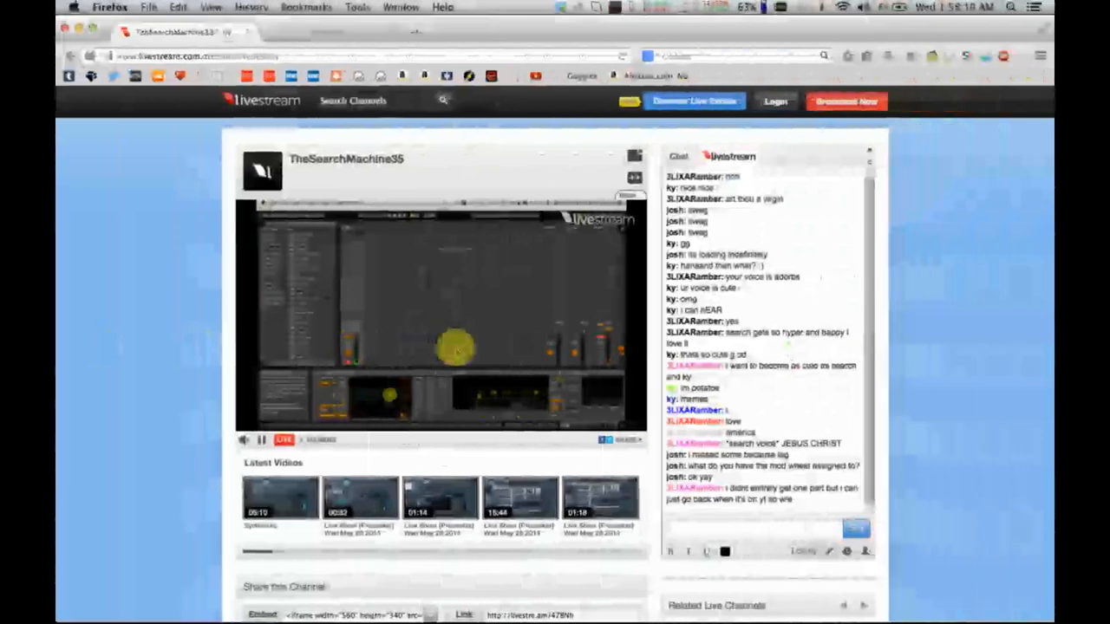
click(735, 532)
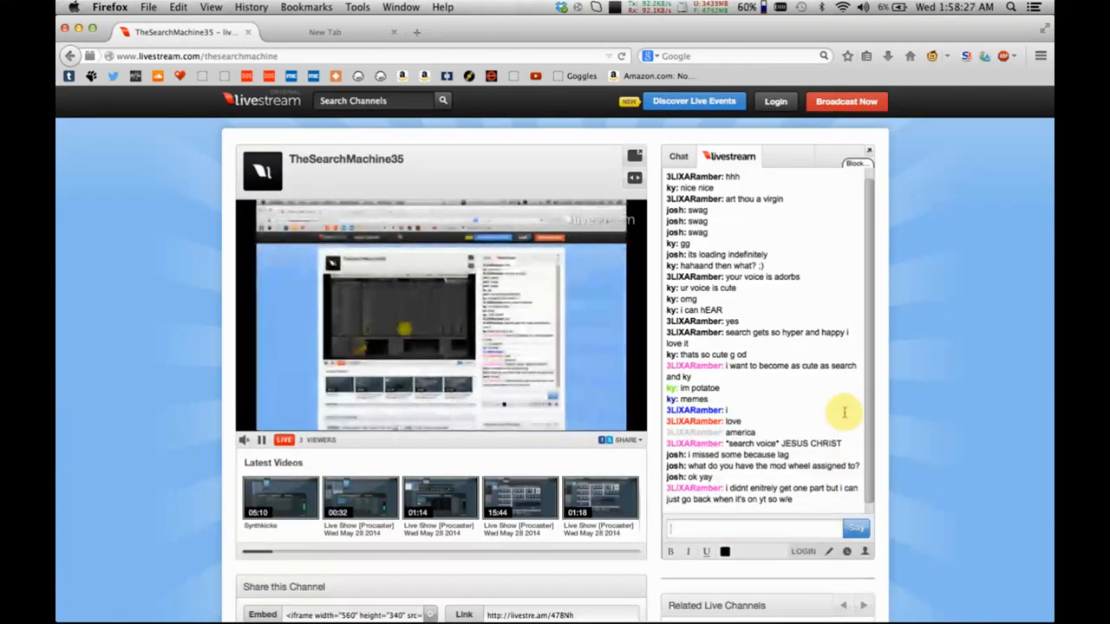
key(ctrl+Left)
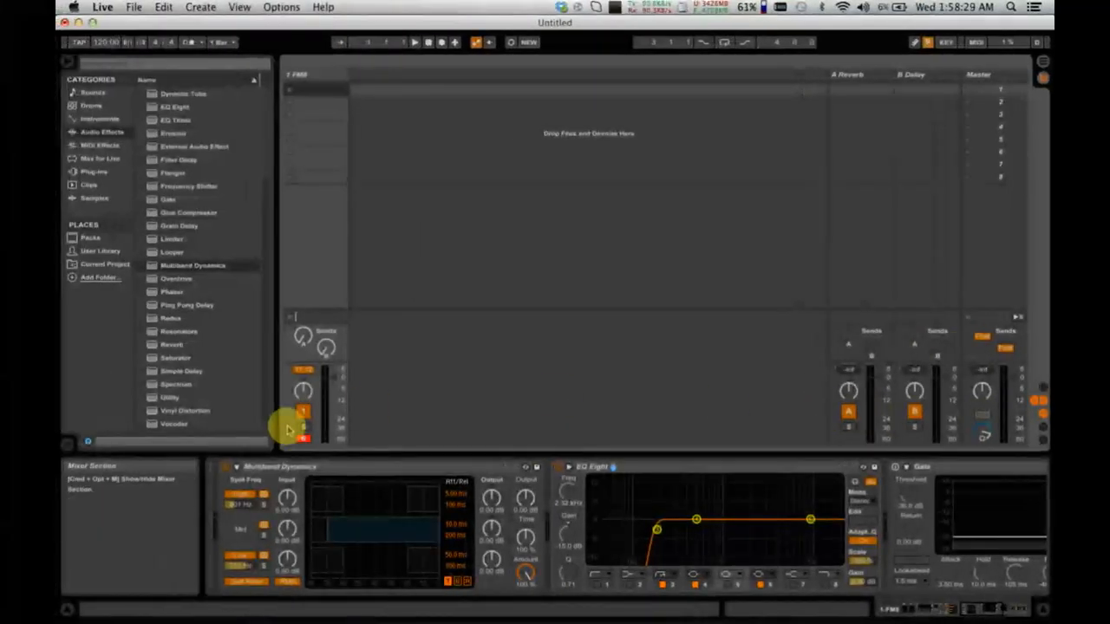
key(ctrl+Right)
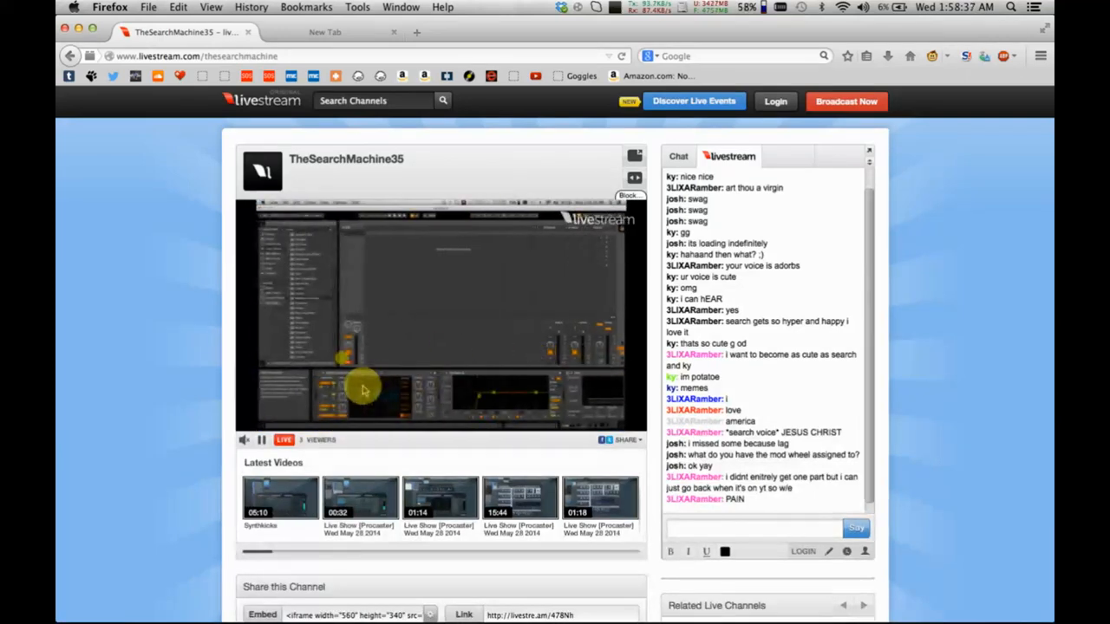
key(ctrl+Left)
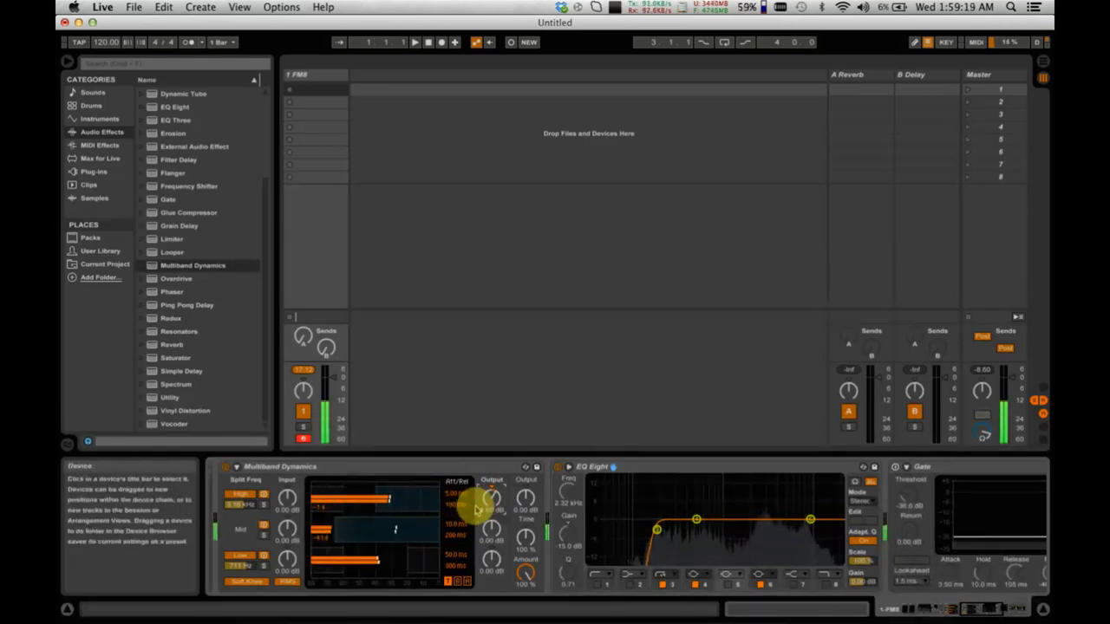
- Switch the Gate back on, and add a Saturator between Gate and Reverb
click(809, 521)
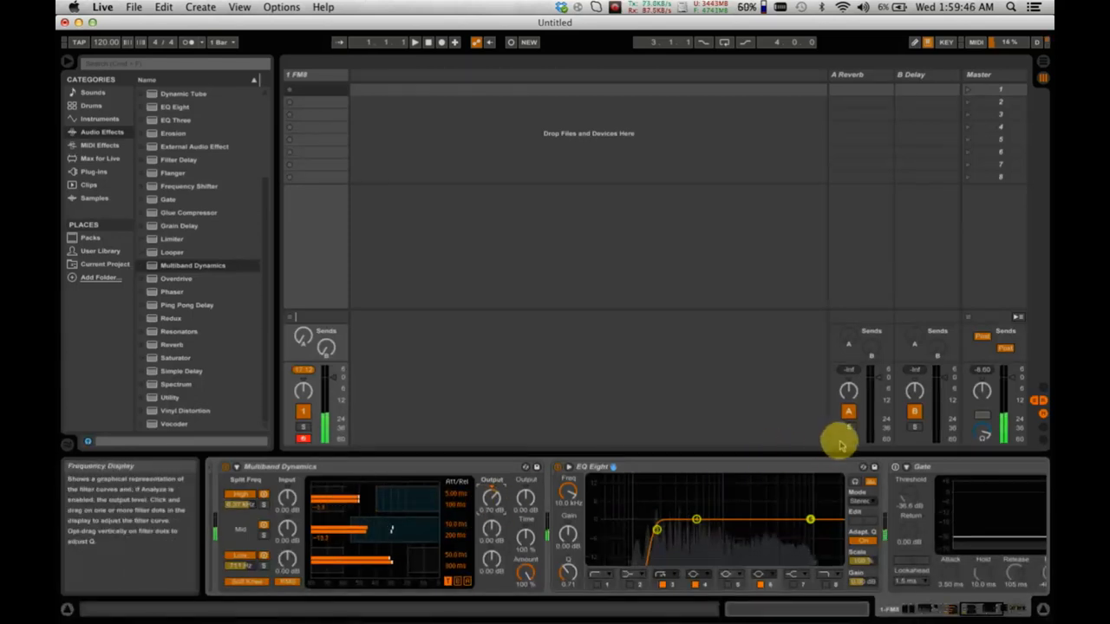
click(897, 467)
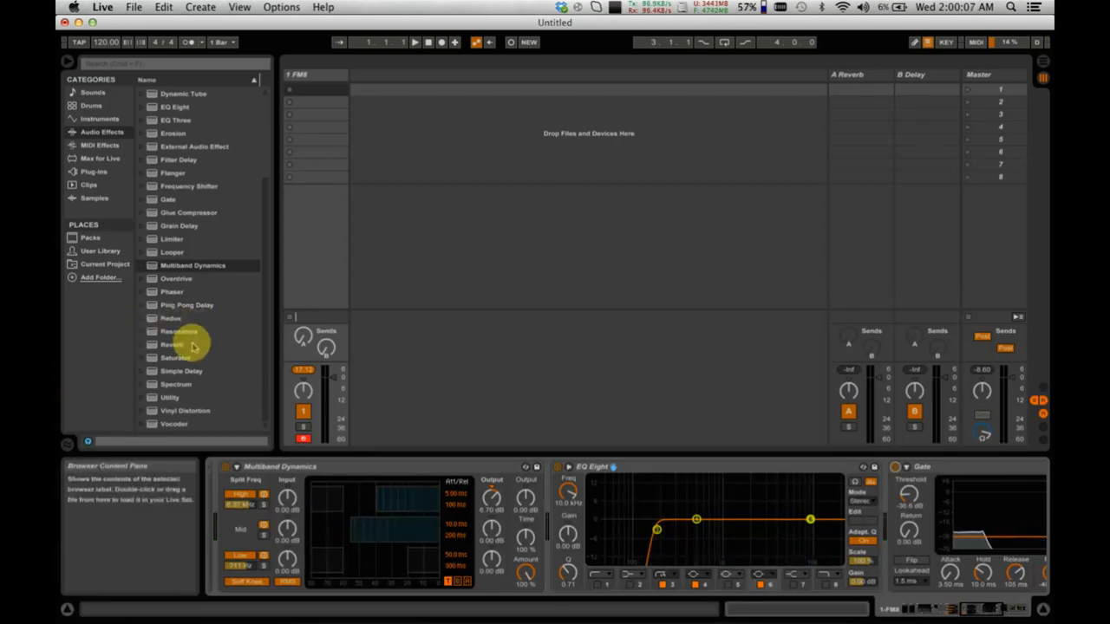
scroll(215, 279, up, 3)
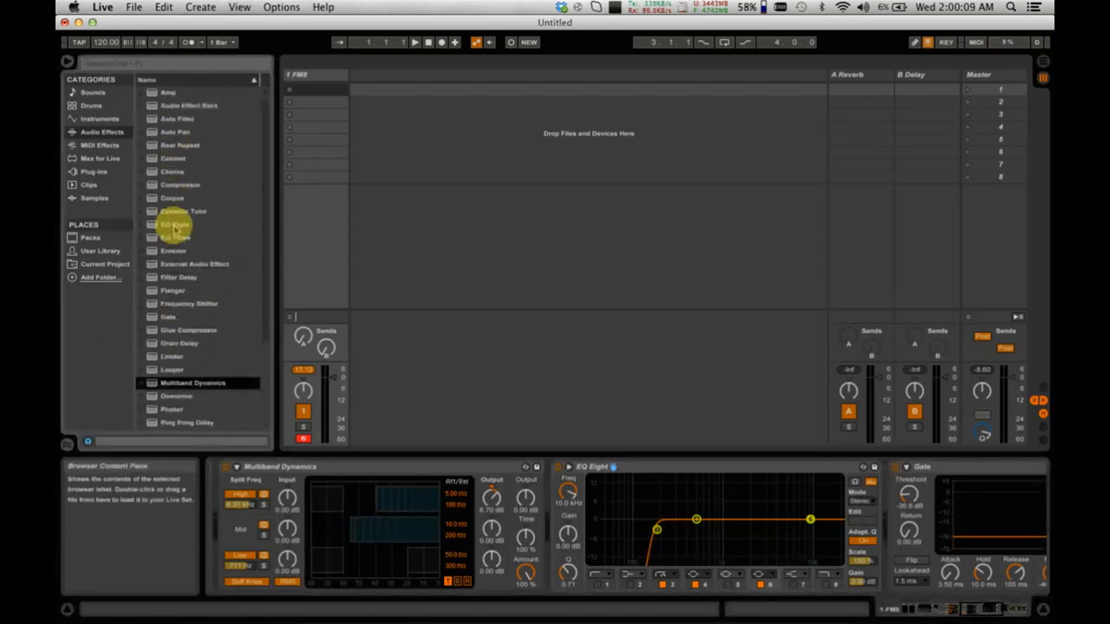
scroll(215, 334, down, 3)
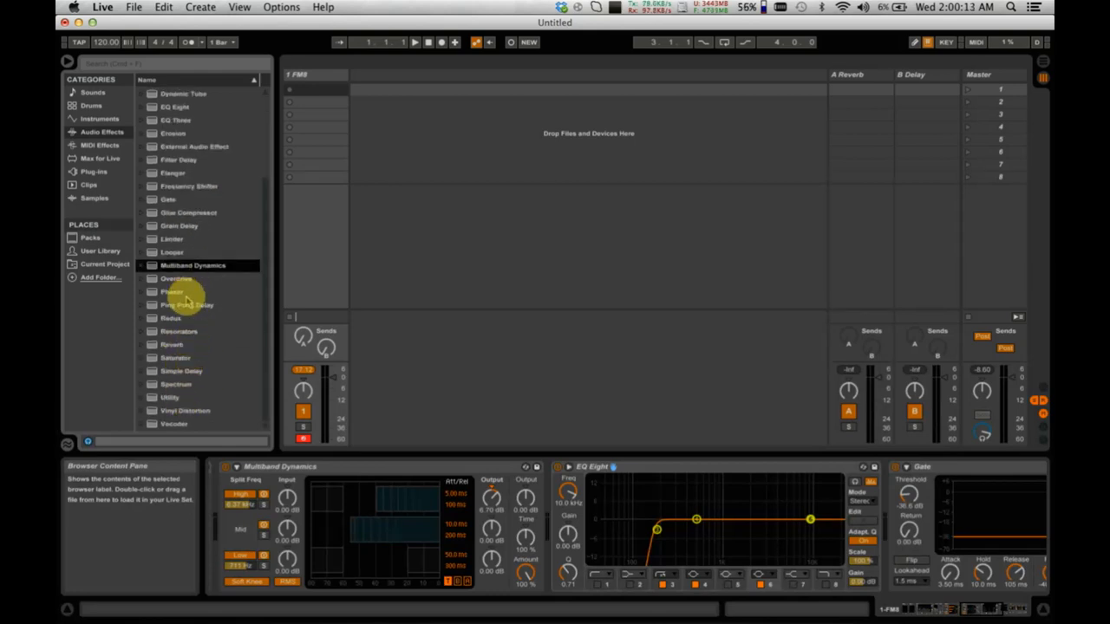
click(178, 358)
drag(916, 548, 909, 536)
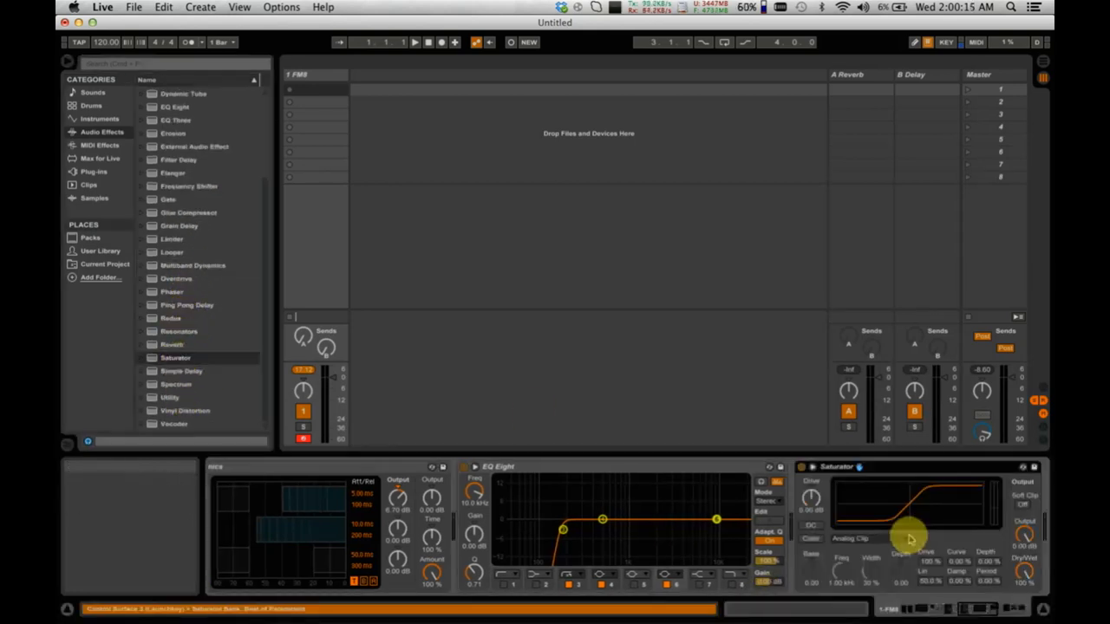
scroll(909, 538, right, 5)
drag(736, 460, 876, 501)
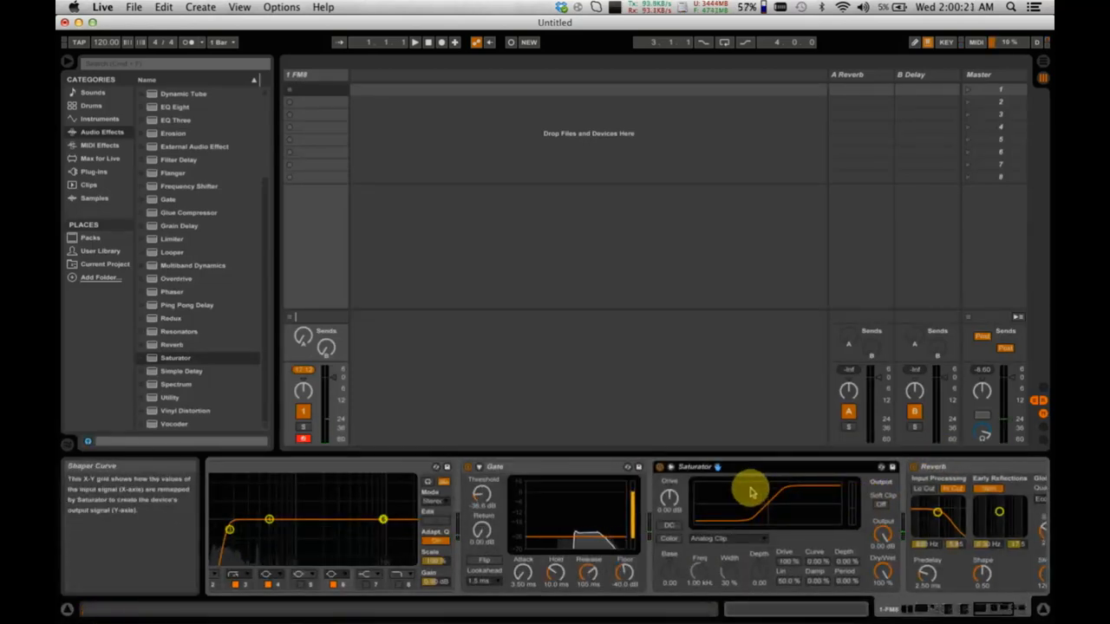
- Set the Saturator to the Waveshaper curve, shape its curve parameters, and set drive to 9.71 dB and dry/wet to 12.7 %
click(727, 538)
click(720, 609)
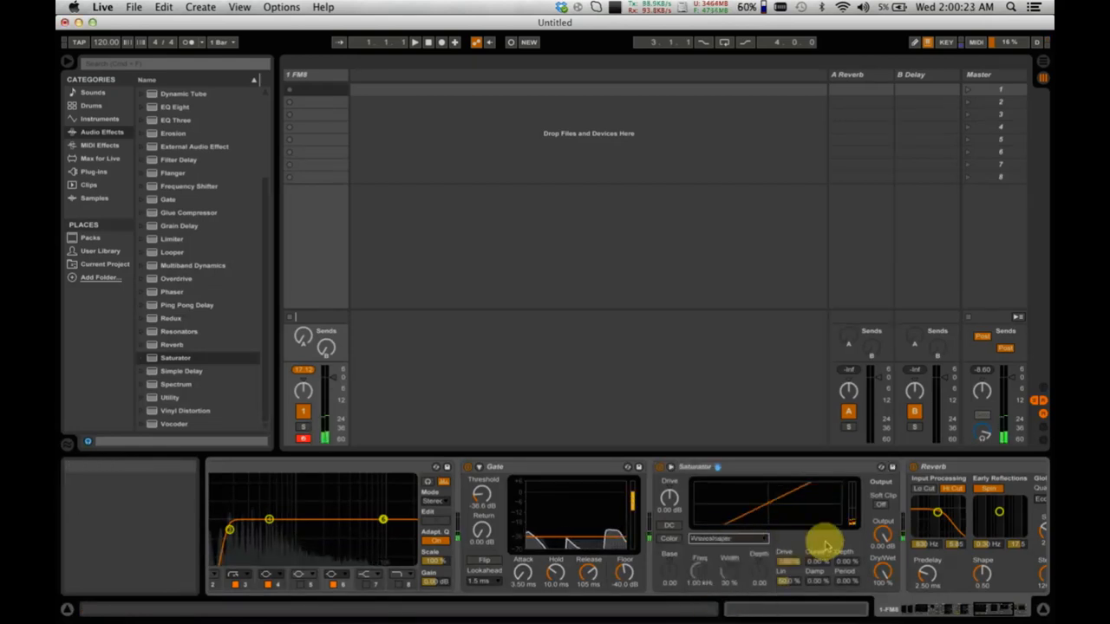
drag(822, 563, 874, 513)
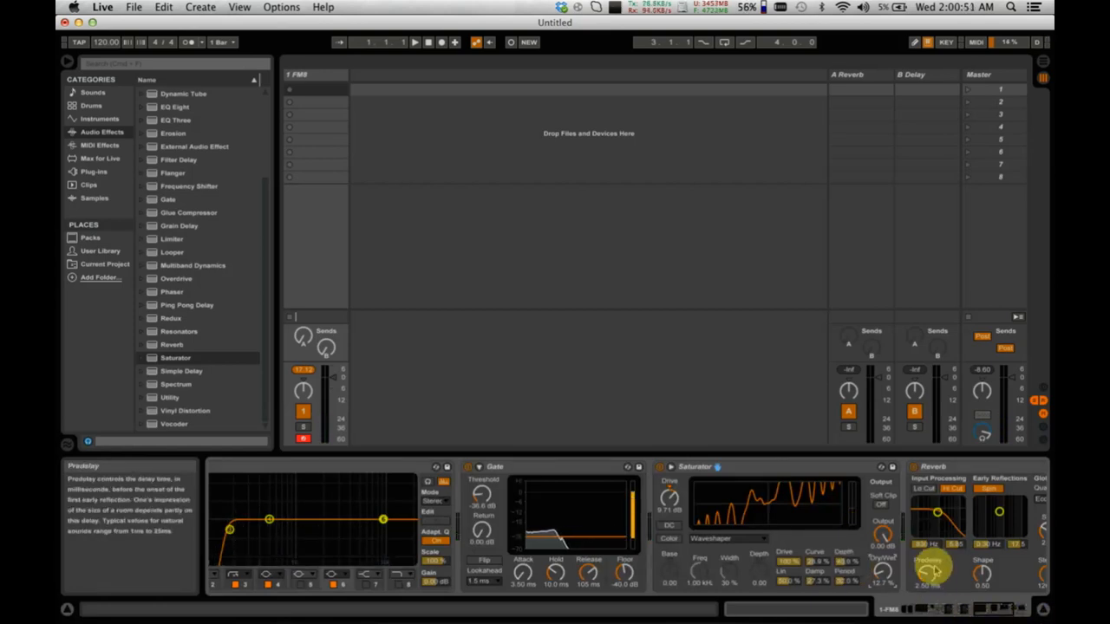
- Reset the FM8 track's peak level, then check FM8's Browser and Expert modulation matrix and close the plug-in window
scroll(933, 567, right, 5)
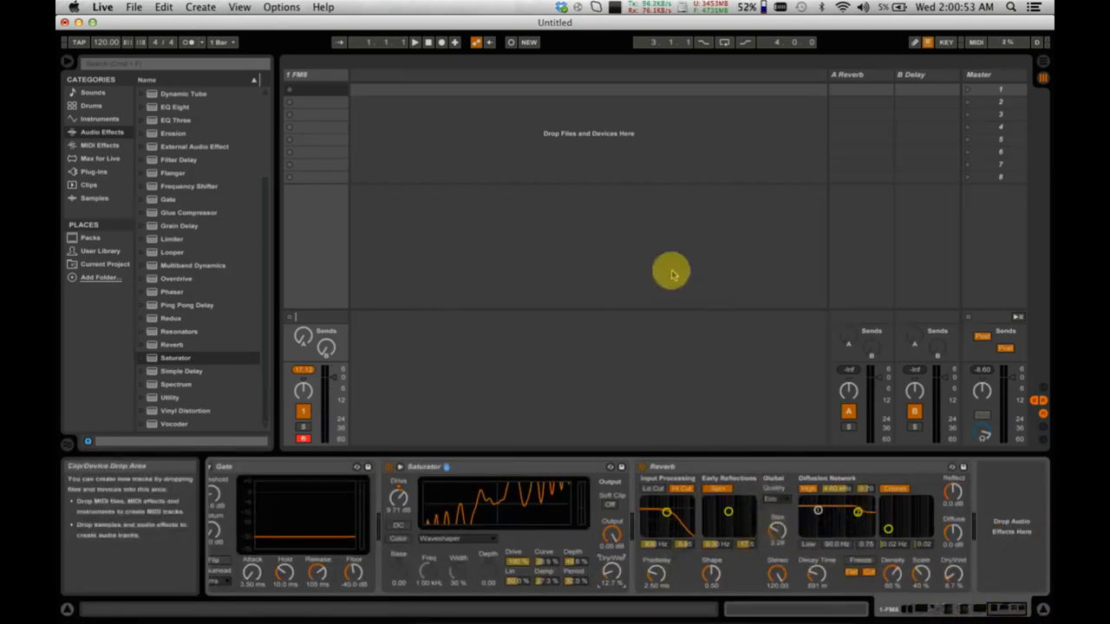
scroll(371, 515, left, 10)
scroll(370, 515, left, 5)
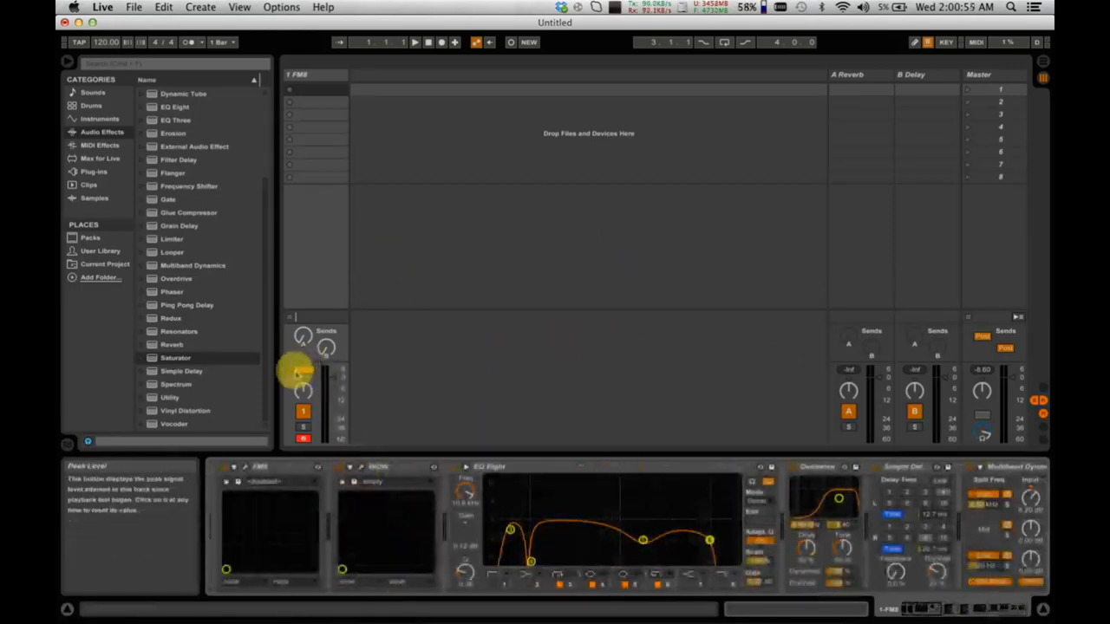
click(298, 369)
click(246, 469)
click(246, 468)
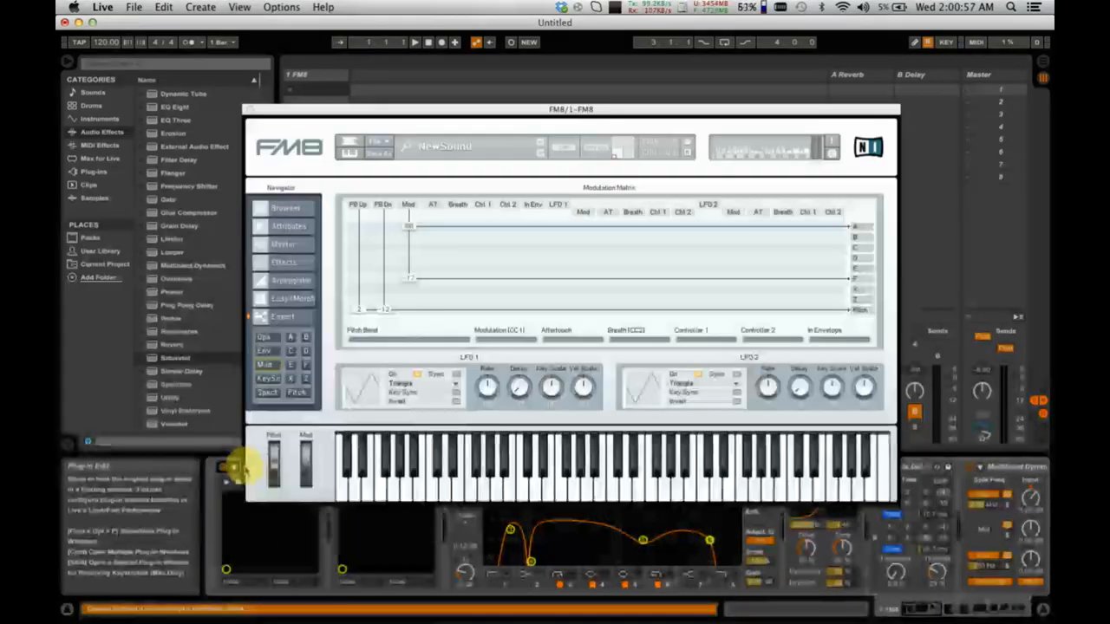
click(272, 210)
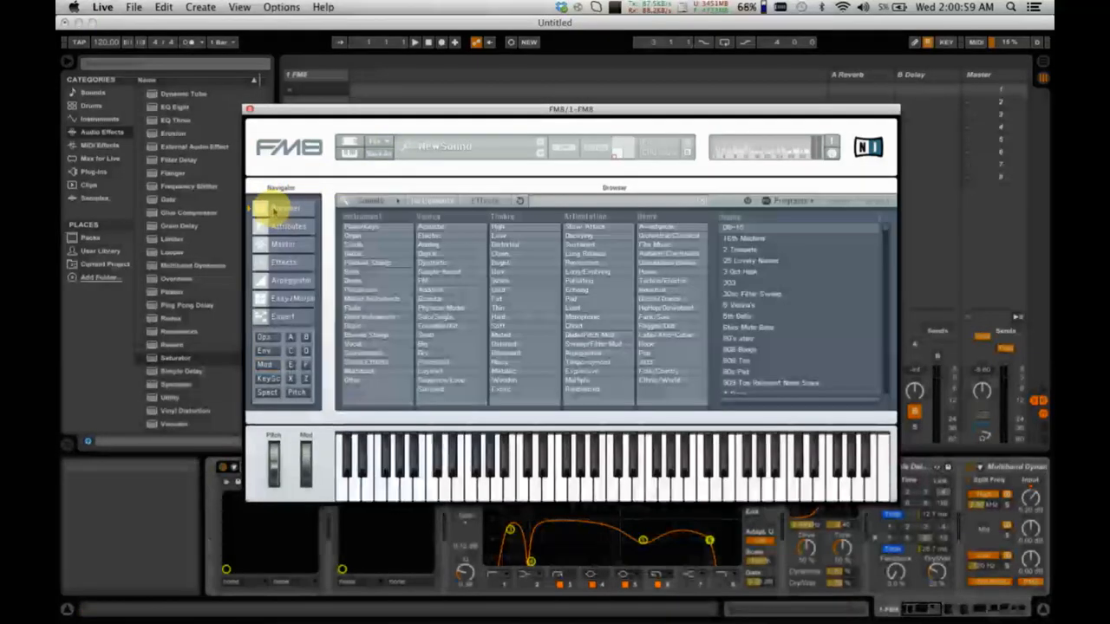
click(280, 315)
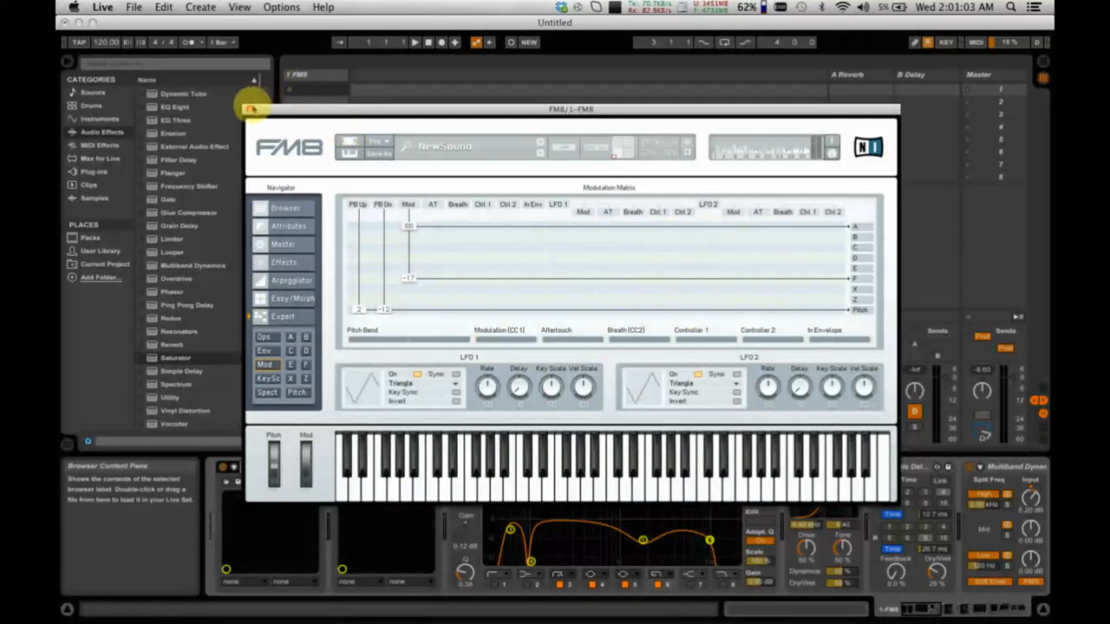
click(250, 109)
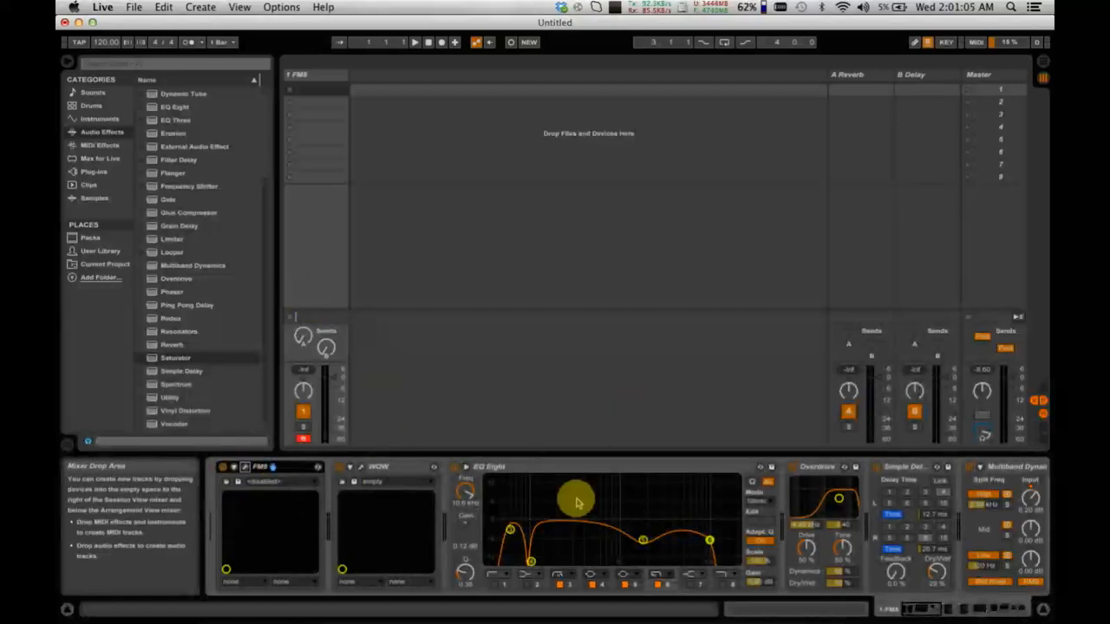
- Open the WOW plug-in from the device chain, turn its Cutoff further toward vowel B, and close its window
scroll(575, 497, right, 10)
scroll(568, 502, left, 10)
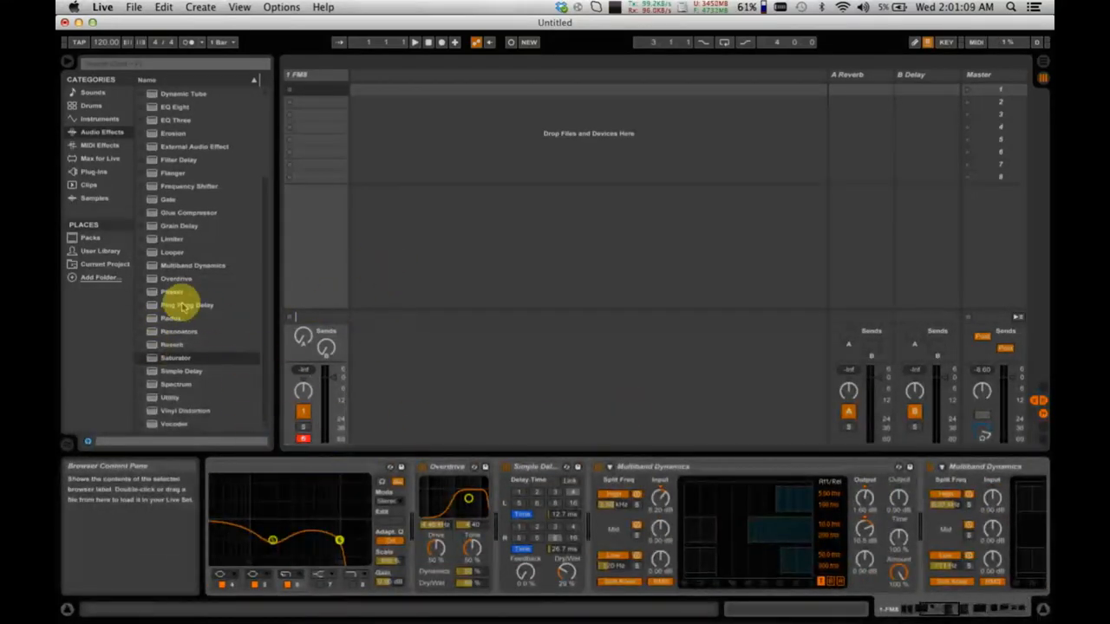
scroll(410, 576, left, 10)
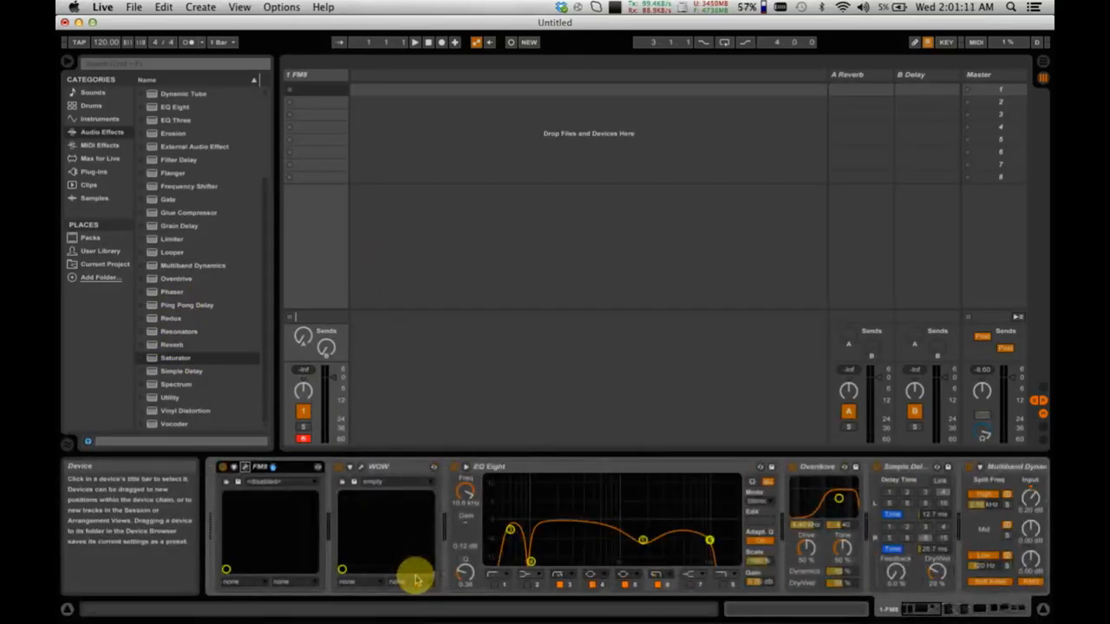
click(361, 467)
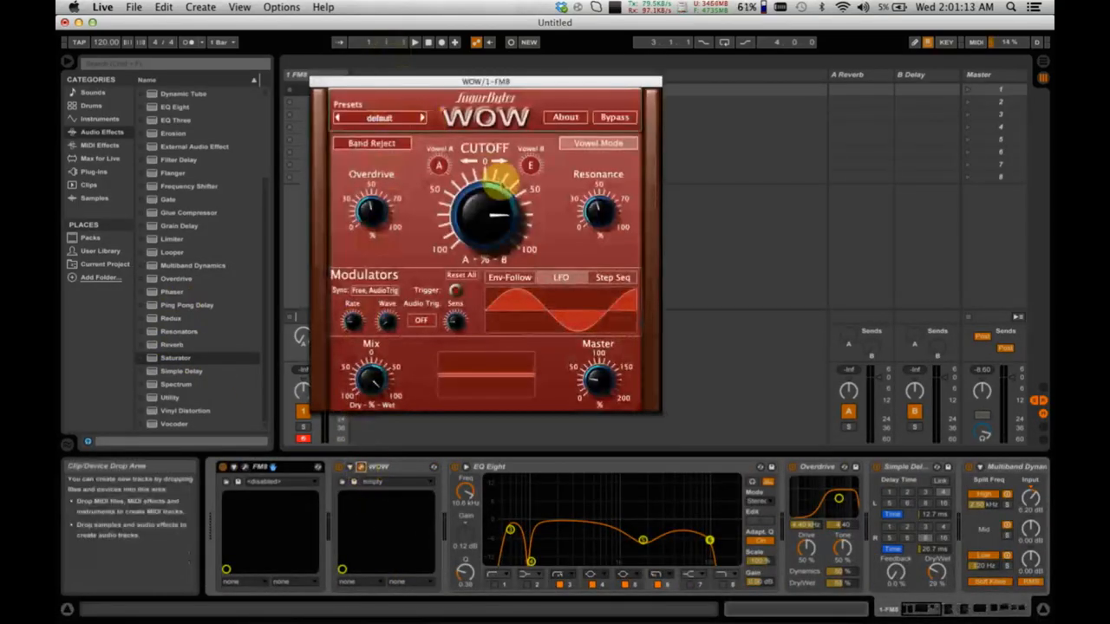
drag(492, 213, 530, 172)
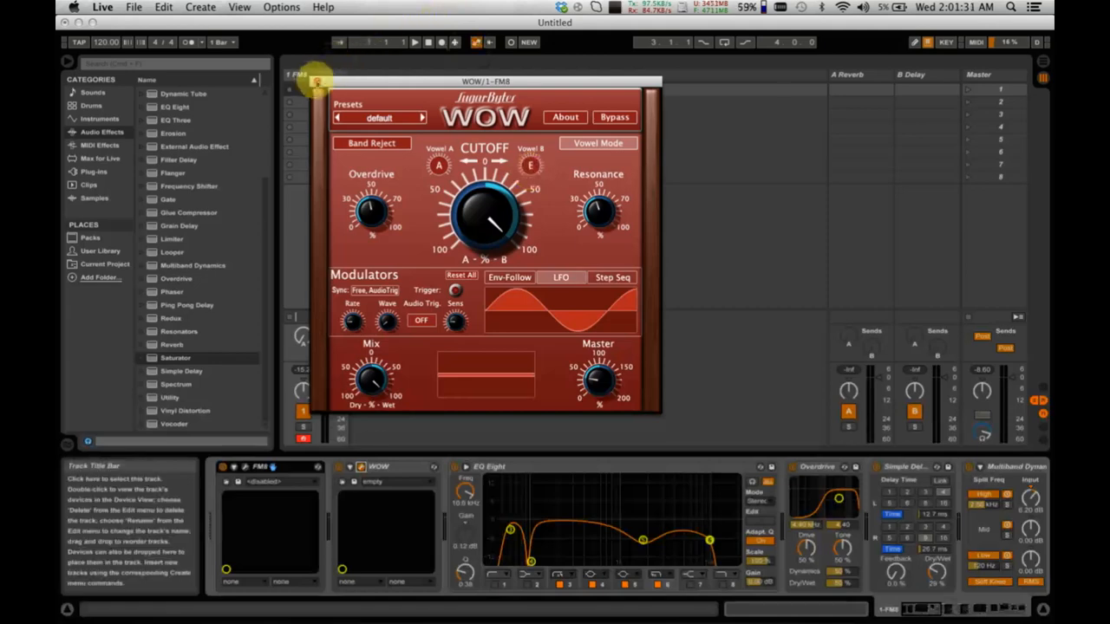
click(317, 80)
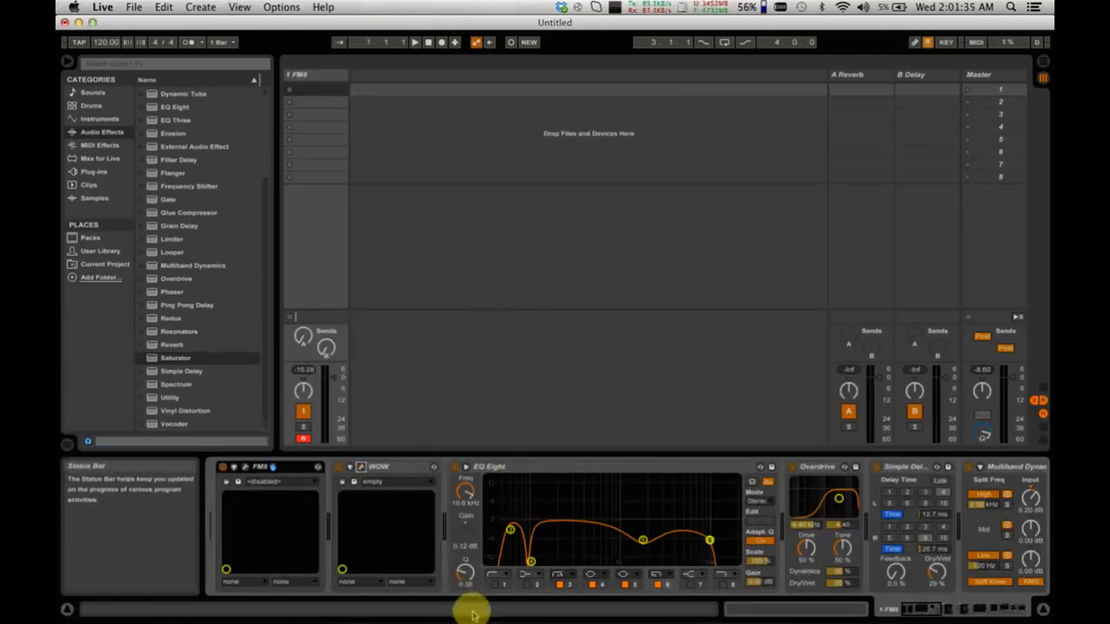
- Switch to Livestream Procaster by restoring its minimized window
mouse_move(716, 615)
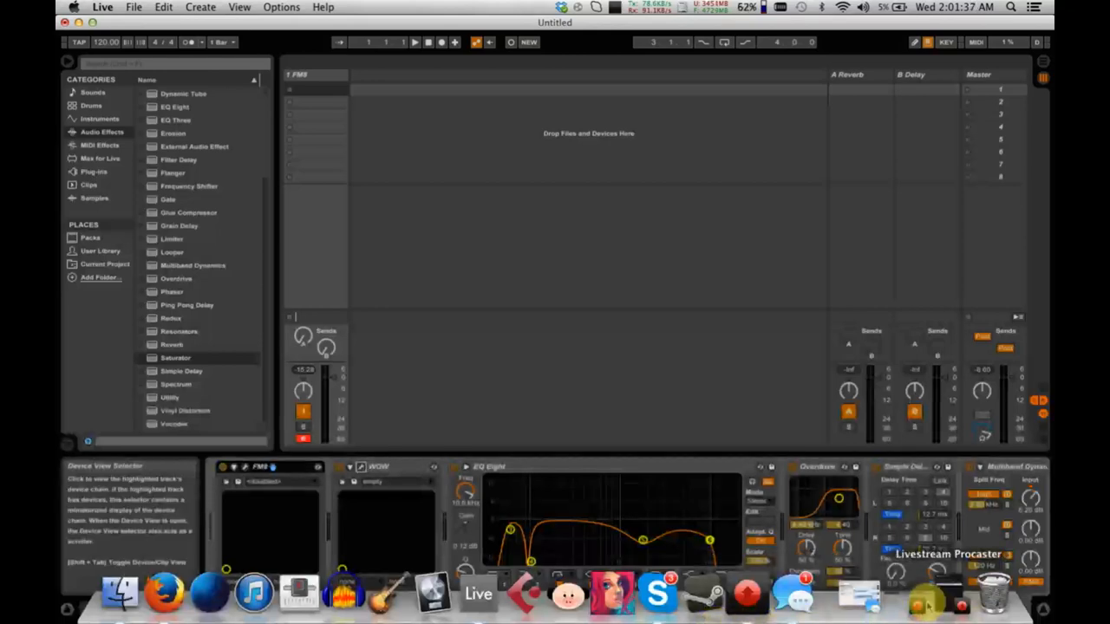
click(933, 602)
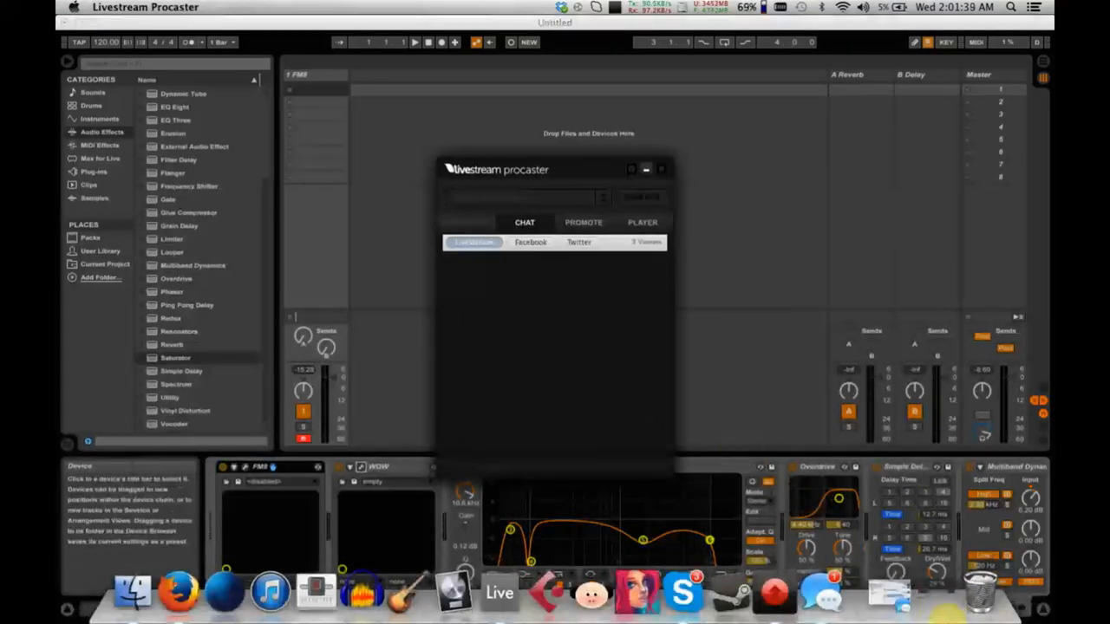